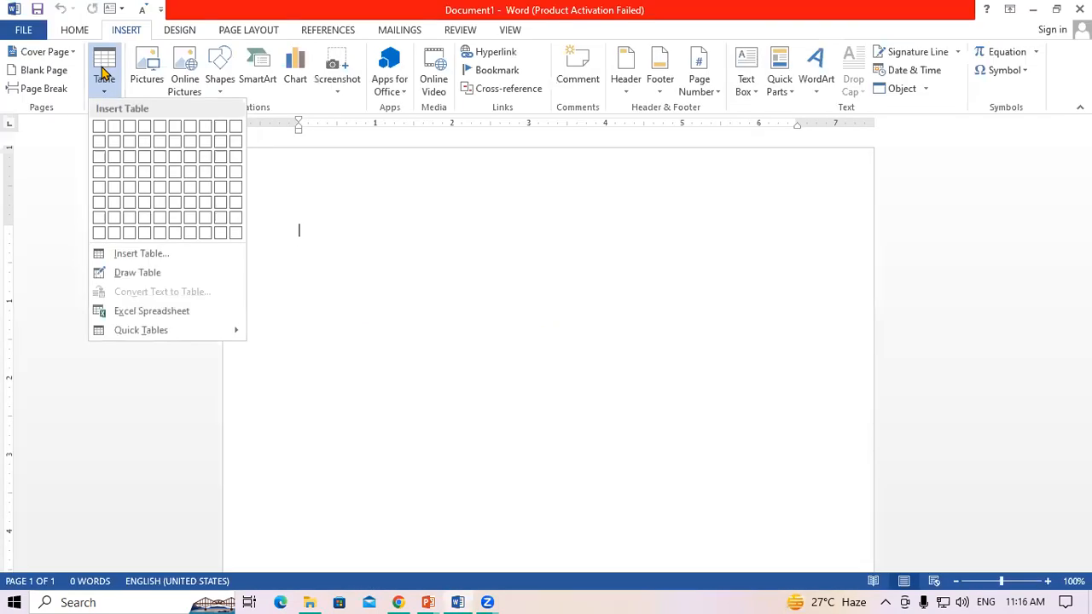
Insert a table of five columns and five rows and enlarge it so each row is about 0.31" high
click(159, 190)
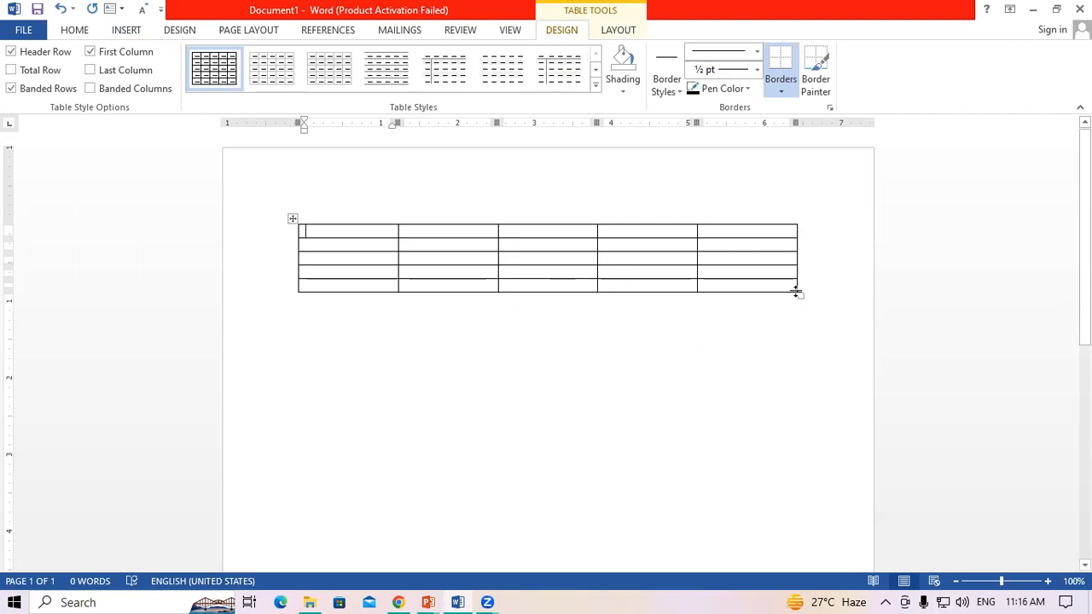
drag(799, 296, 794, 347)
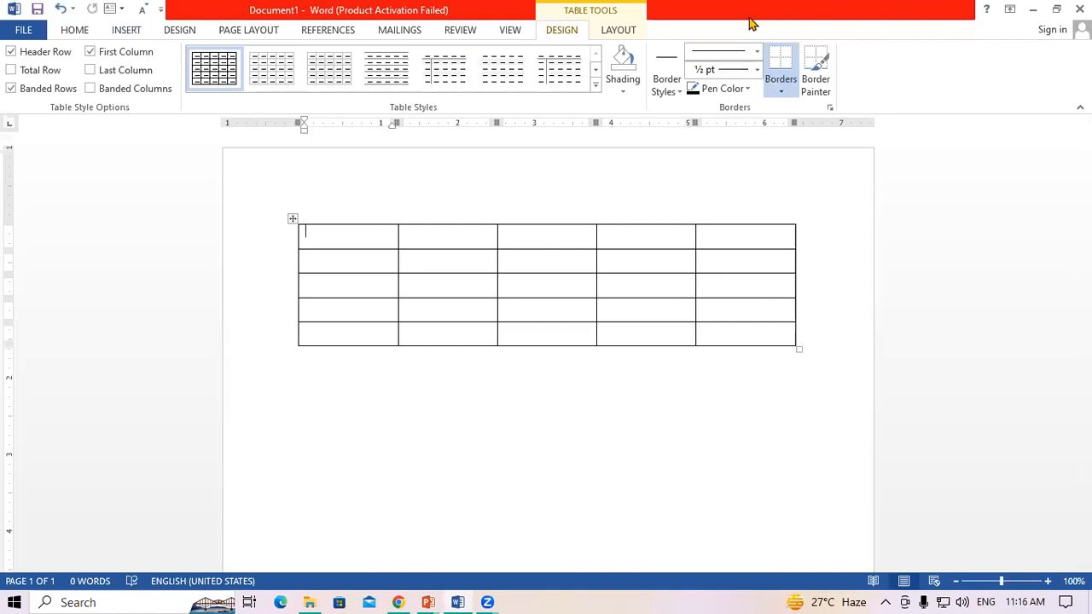
click(614, 32)
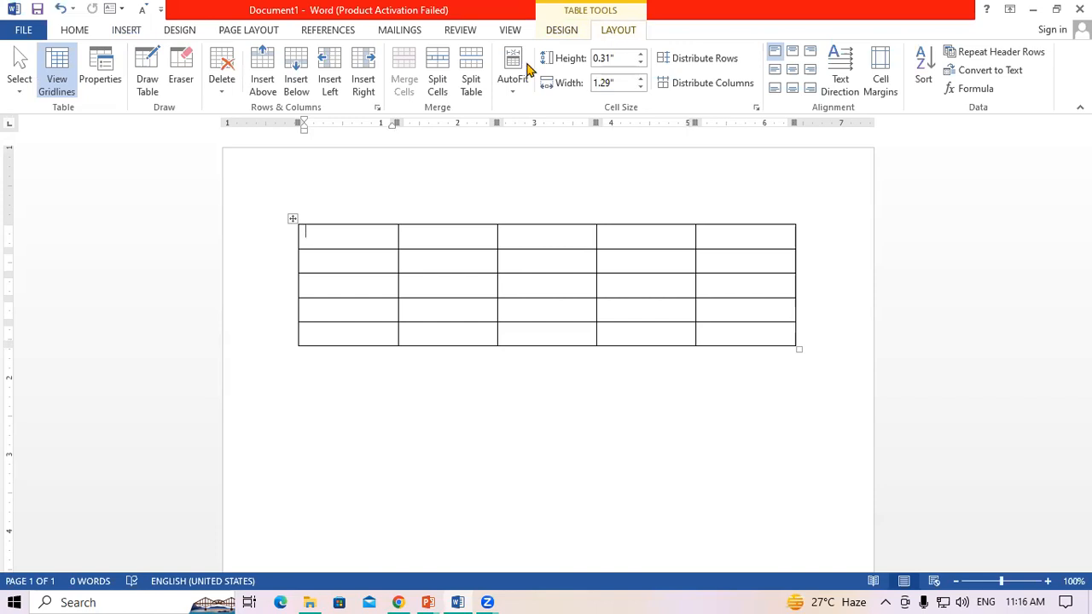
click(56, 77)
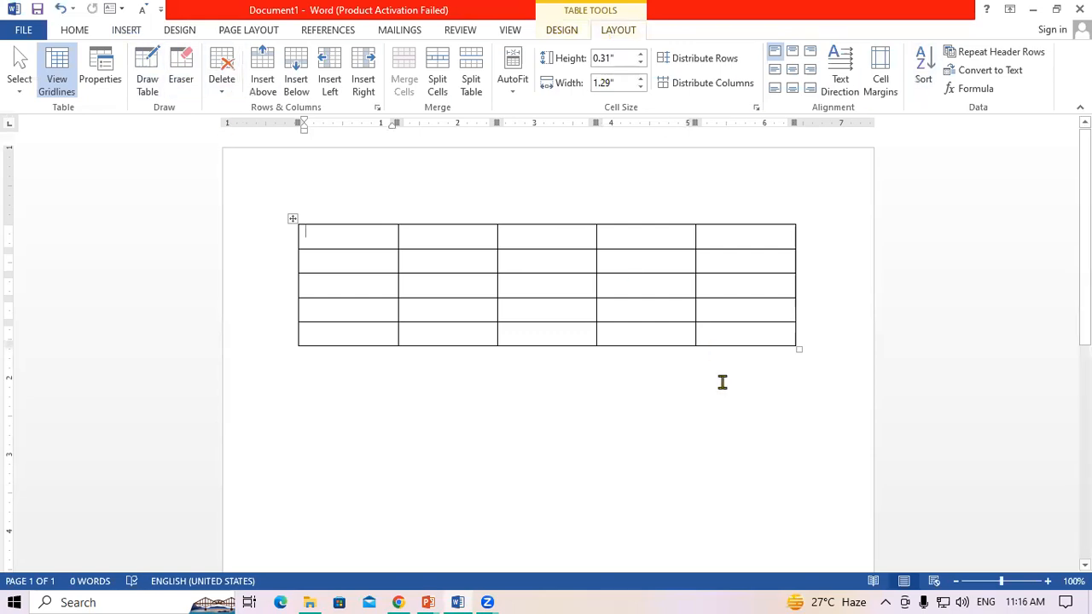
Fill the table's first row with the headings student name, course, fee, paid and due
click(529, 405)
click(375, 245)
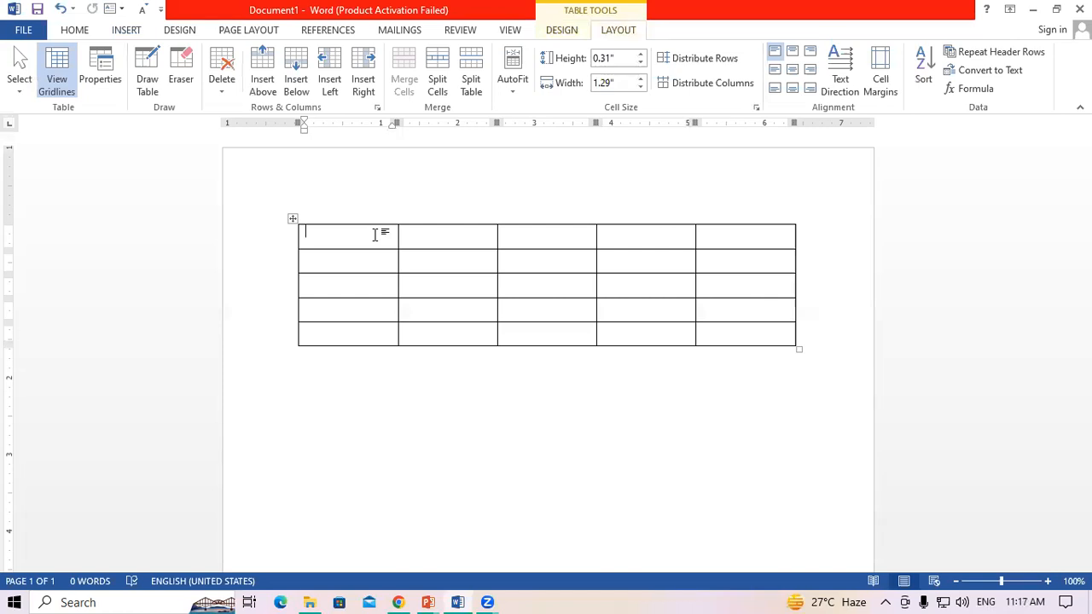
text(student name)
key(Tab)
text(course)
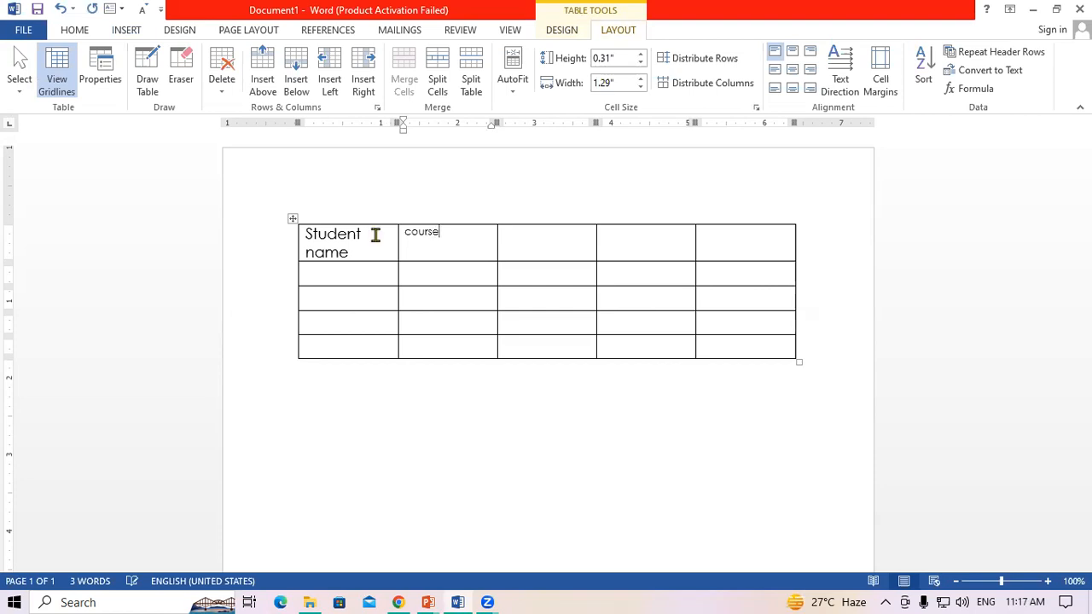
key(Tab)
text(fee)
key(Tab)
text(paid)
key(Tab)
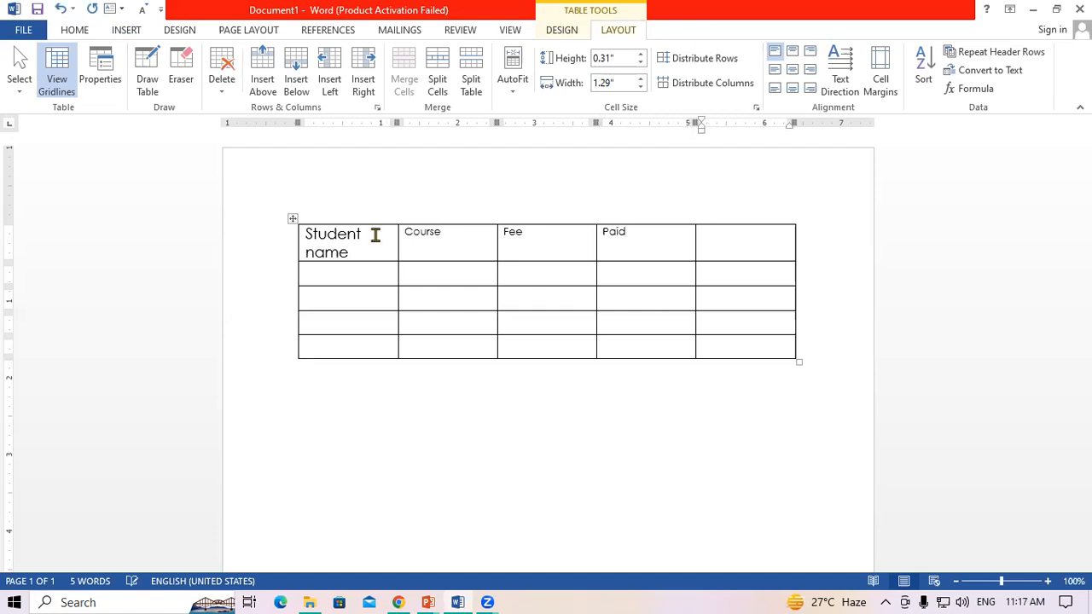
text(due)
Change all the header row text to uppercase
click(370, 319)
drag(305, 236, 711, 253)
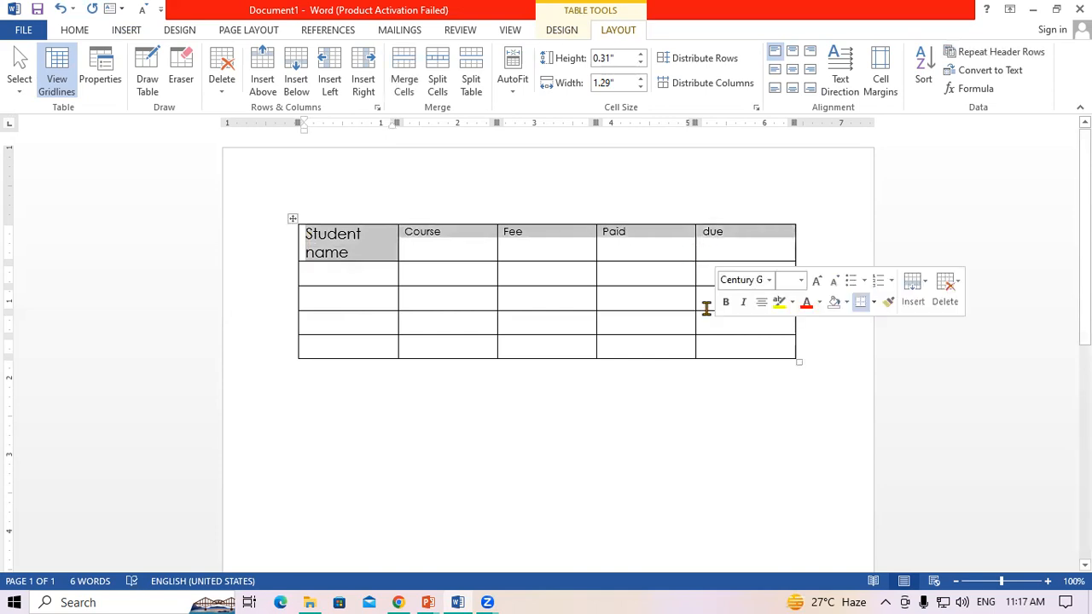
key(shift+F3)
key(shift+F3)
key(shift+F3)
key(shift+F3)
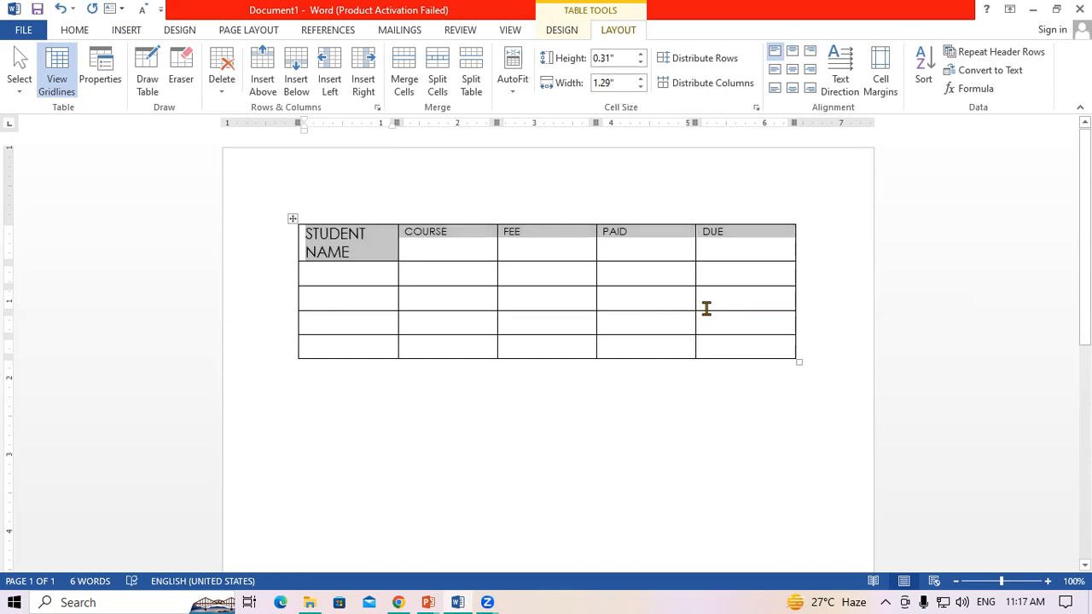
Increase the header row's font size to 20
key(ctrl+shift+period)
key(ctrl+shift+period)
key(ctrl+shift+period)
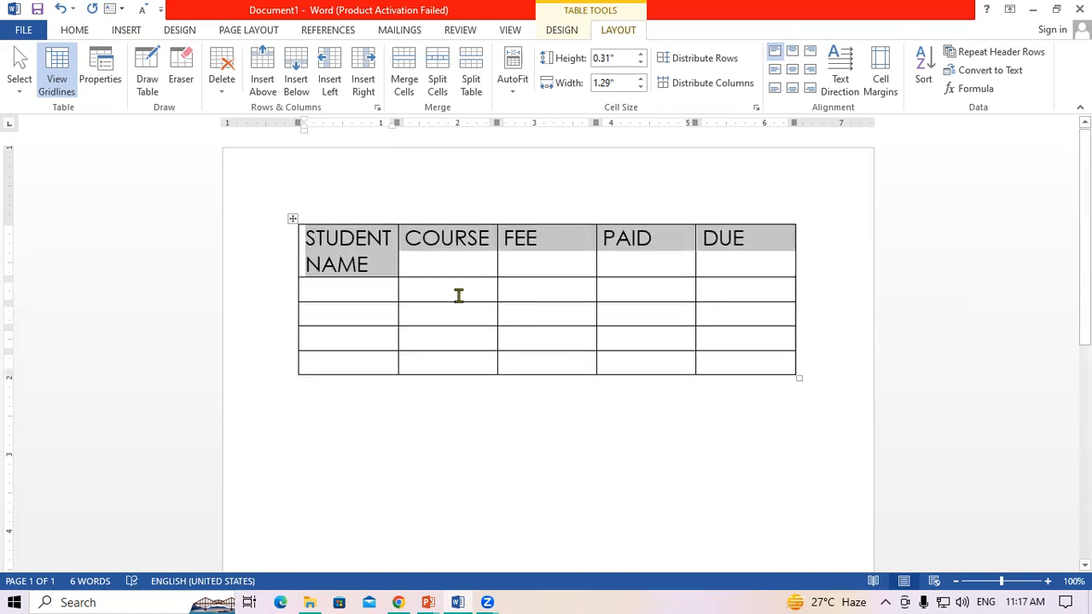
Adjust the column widths to fit each heading on one line: STUDENT NAME about 2.37", COURSE about 1.38", FEE about 0.94"
click(458, 295)
drag(504, 262, 634, 261)
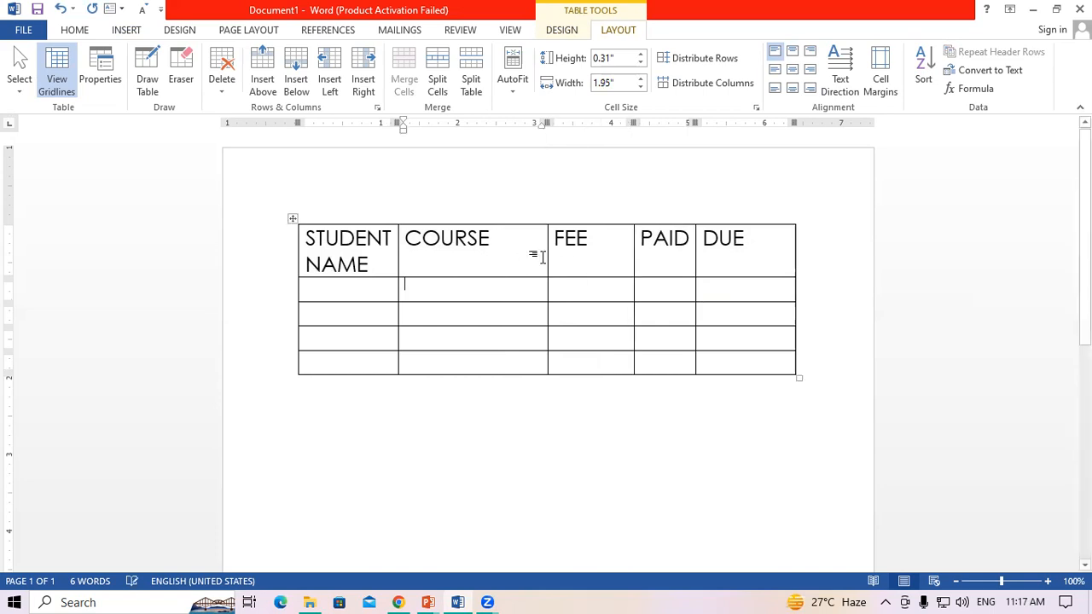
drag(549, 256, 586, 265)
drag(694, 258, 729, 266)
drag(633, 261, 657, 261)
drag(397, 266, 460, 272)
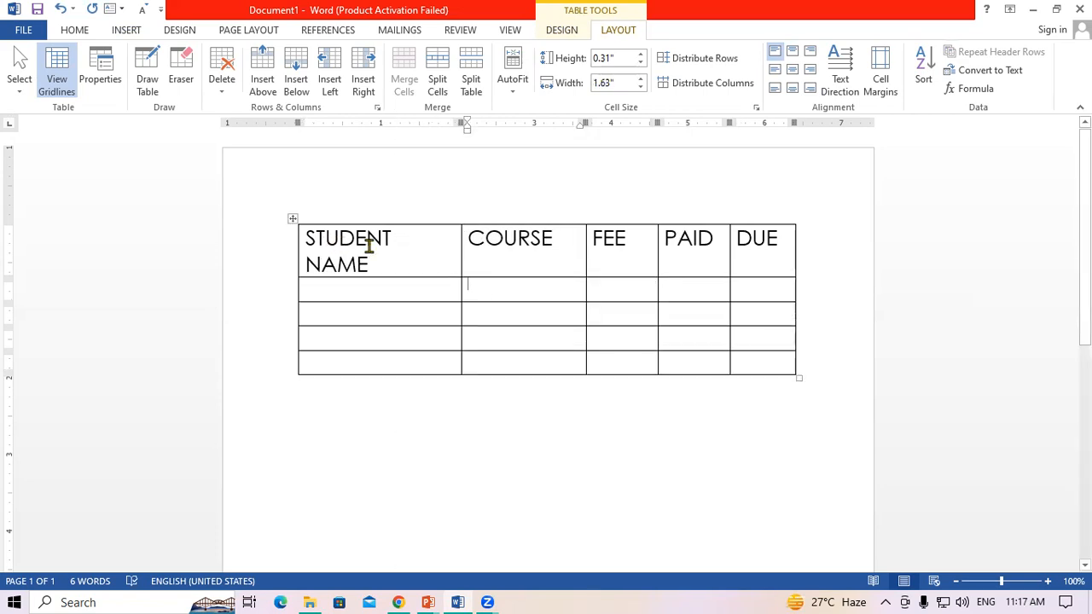
drag(461, 252, 481, 253)
click(439, 256)
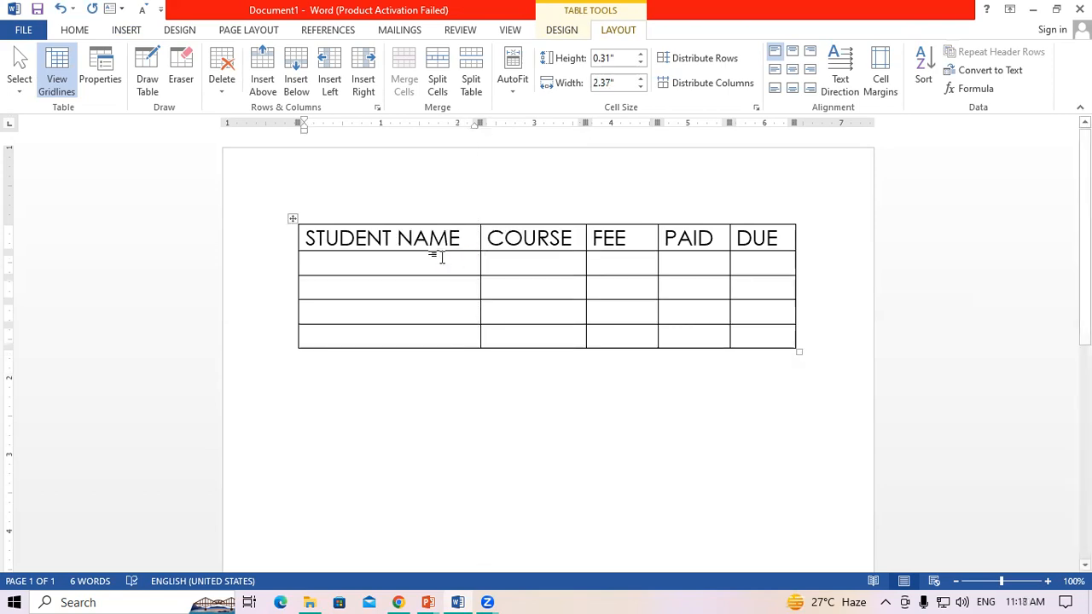
Make all the headings in the table's first row bold
drag(305, 238, 772, 239)
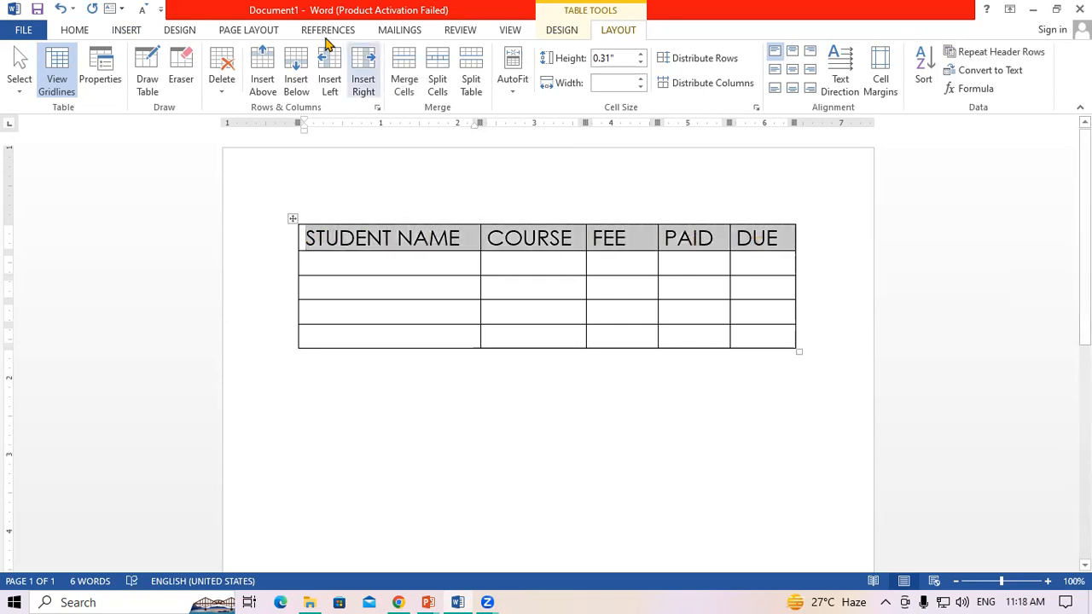
click(85, 33)
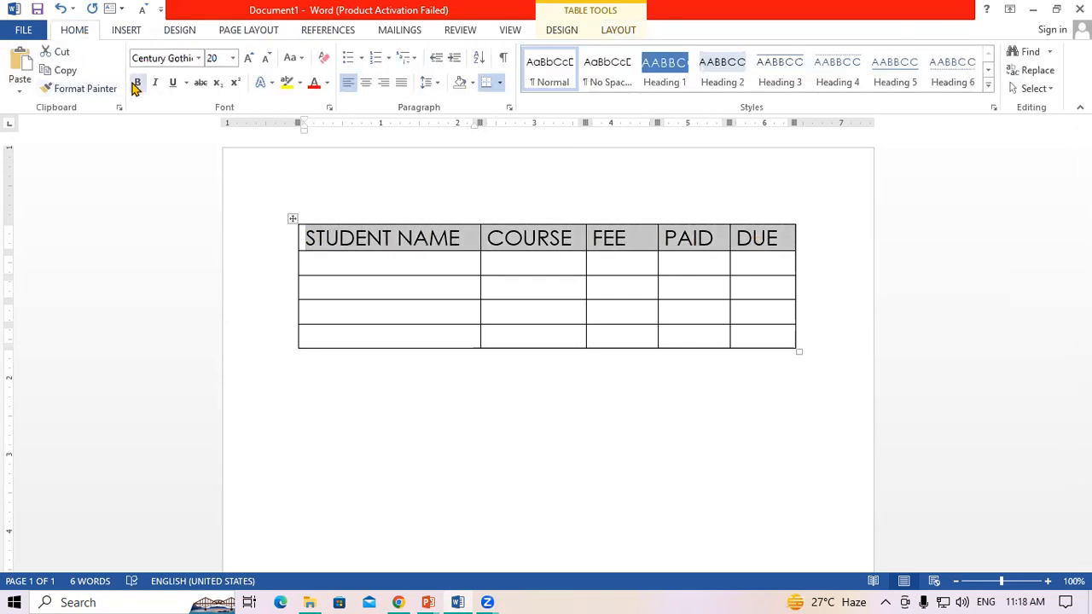
click(135, 86)
click(367, 294)
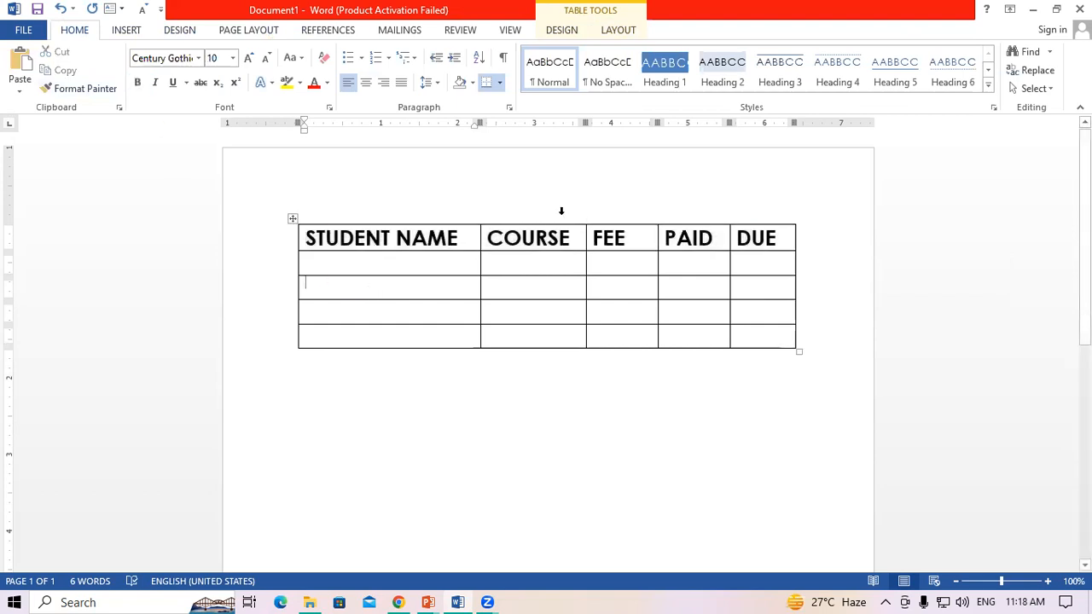
Select the COURSE heading cell with the table's Select Cell command
click(616, 30)
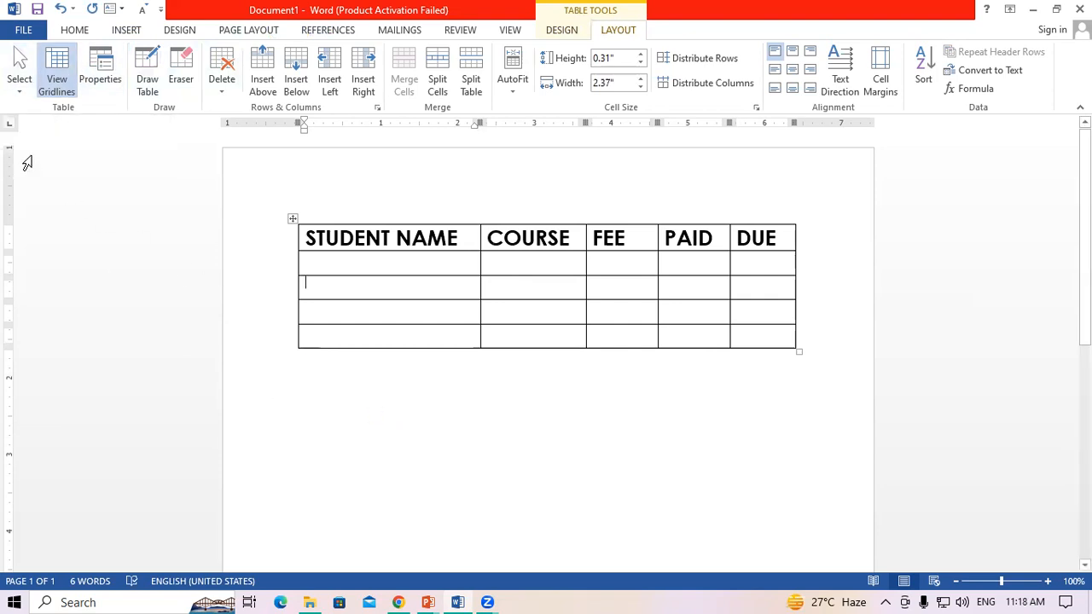
click(19, 85)
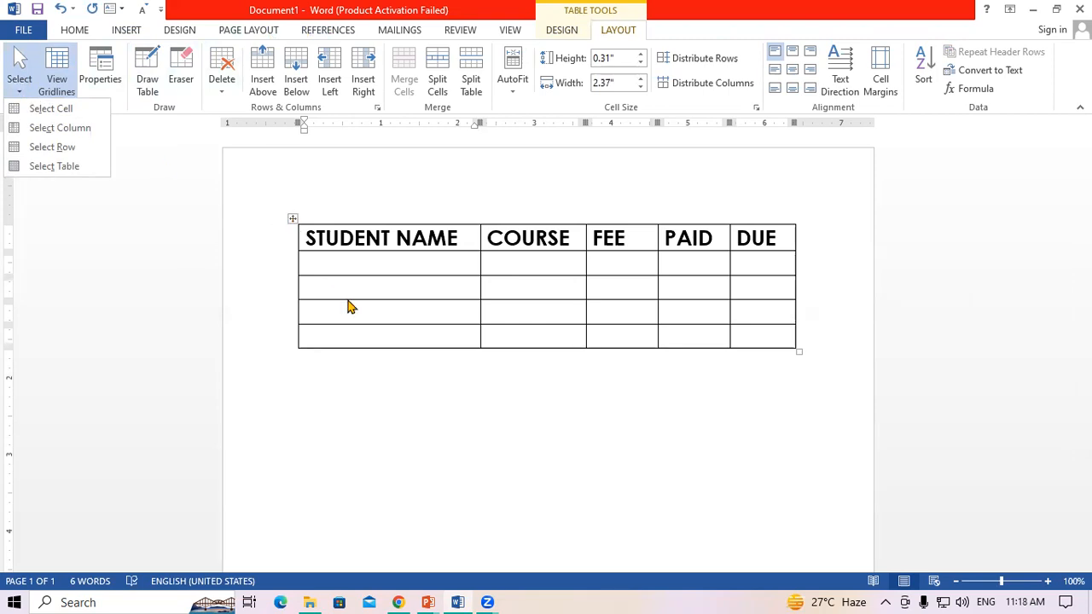
click(391, 268)
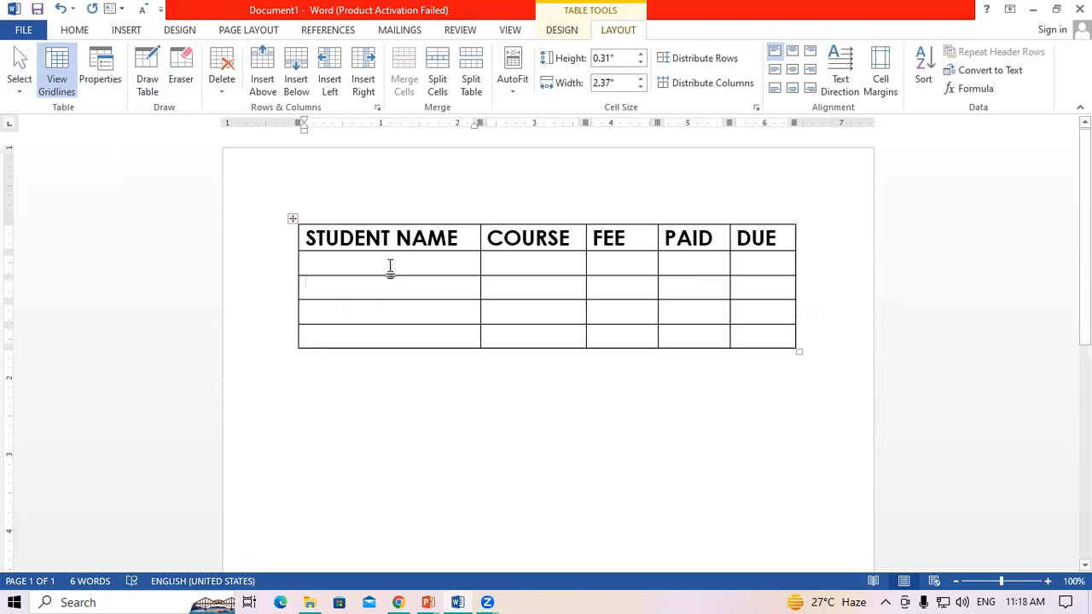
click(28, 84)
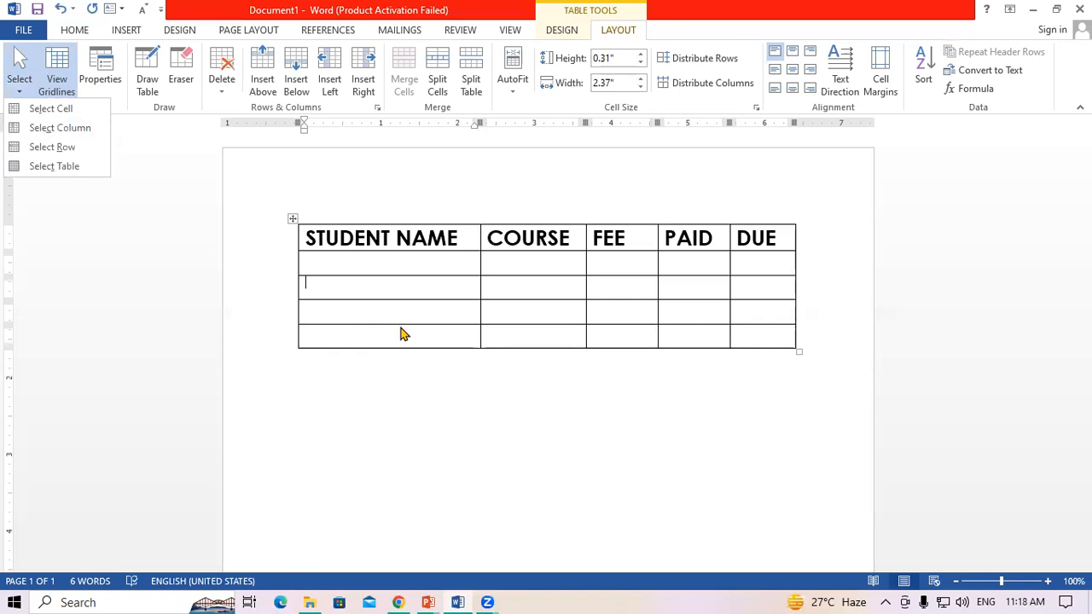
click(491, 238)
click(488, 238)
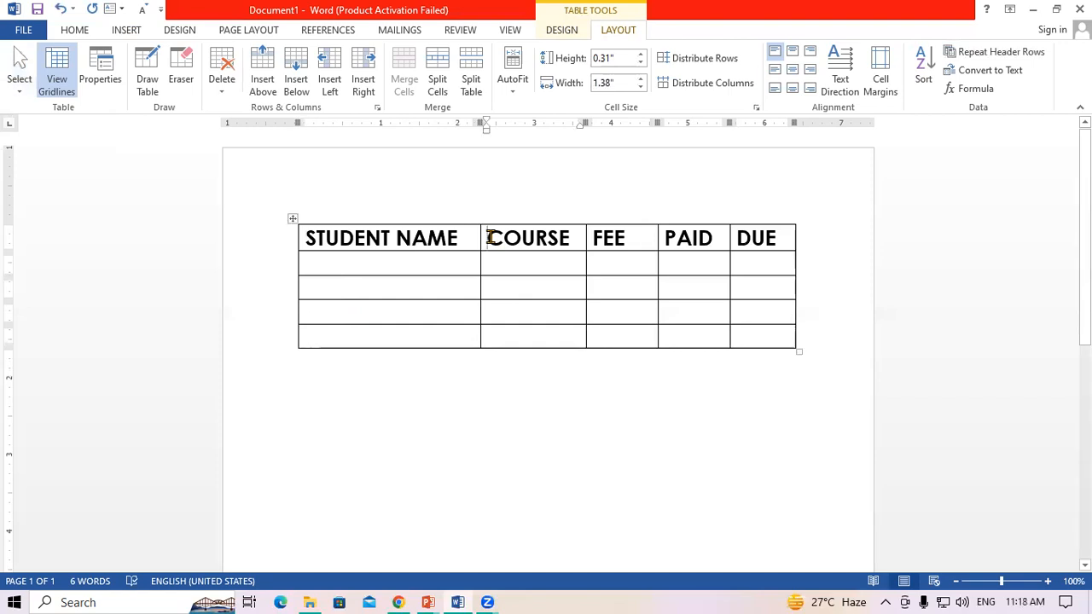
click(18, 85)
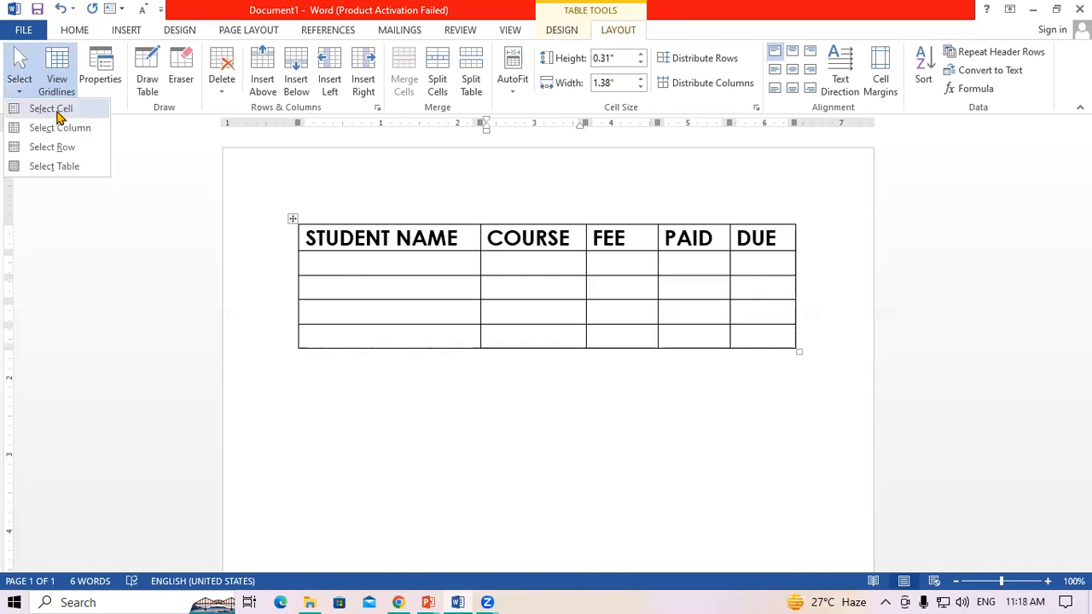
click(26, 111)
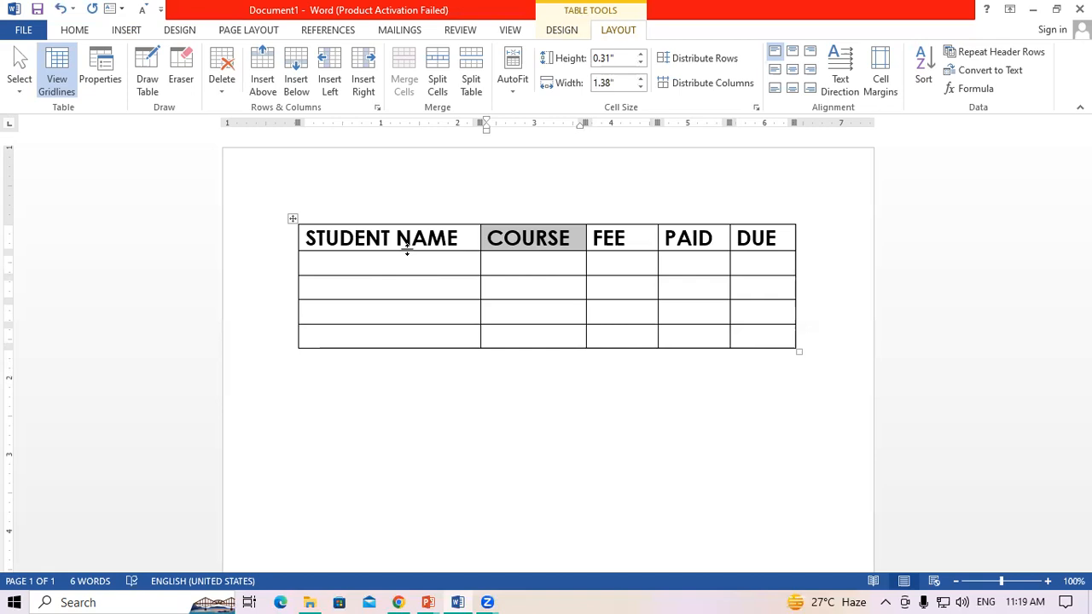
Select the empty third-row cell of the COURSE column with the Select Cell command
click(24, 89)
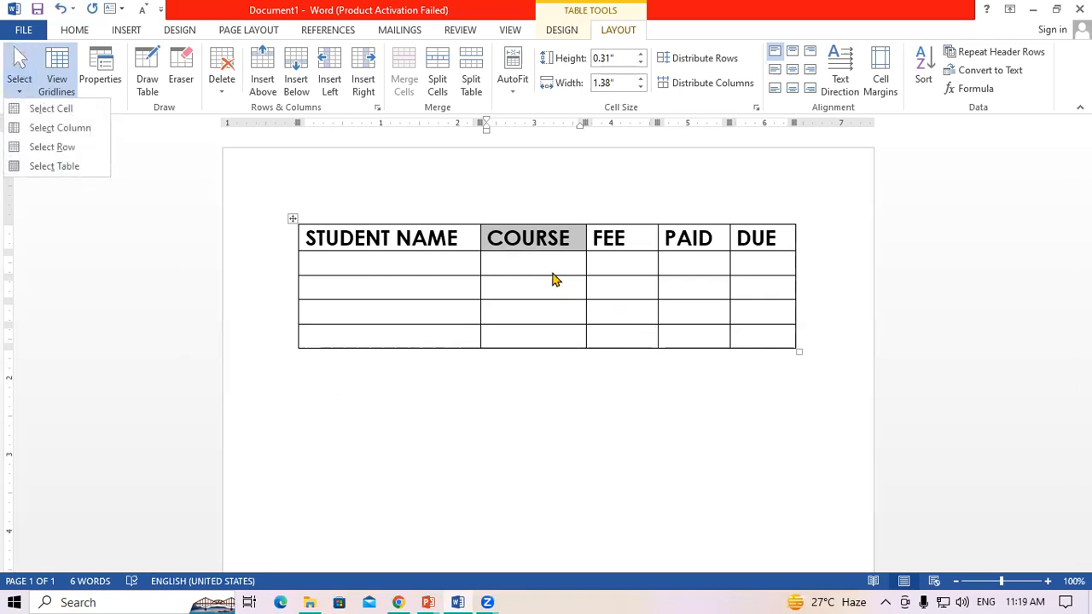
click(533, 290)
click(533, 290)
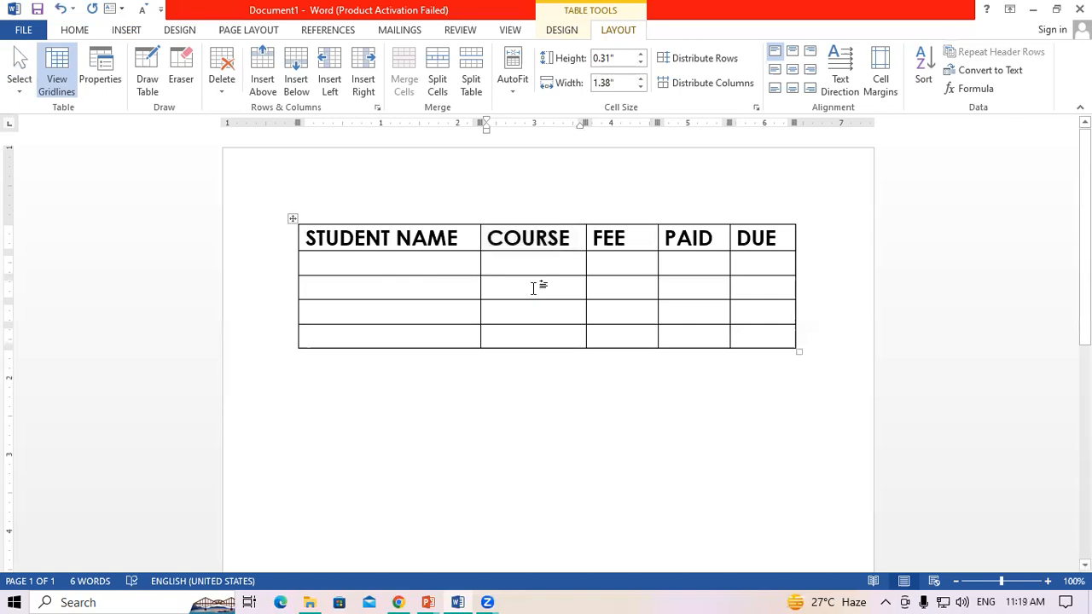
click(19, 83)
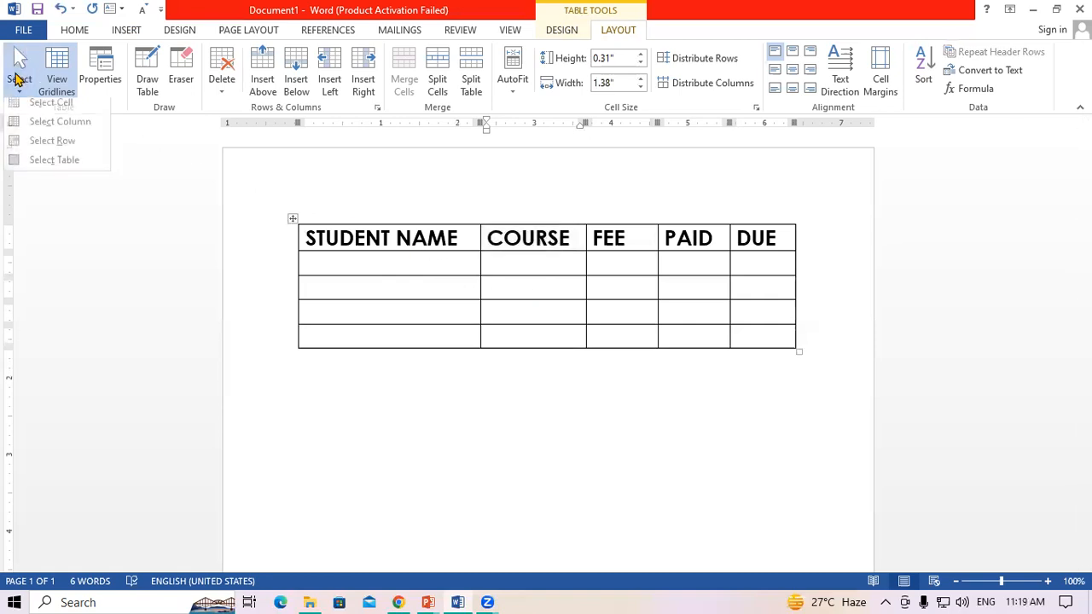
click(51, 109)
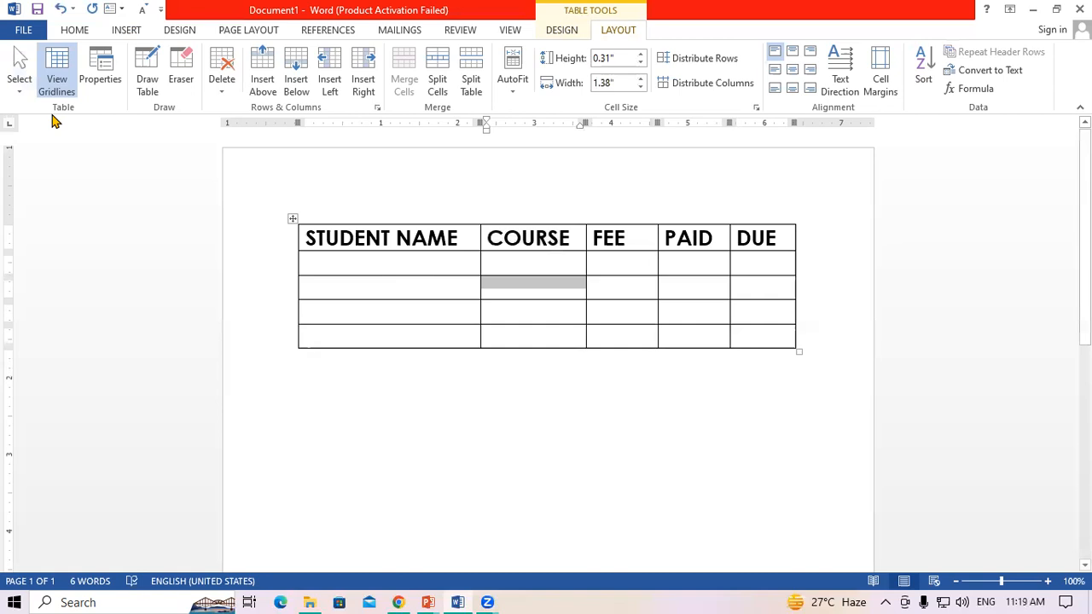
Select the entire COURSE column with the Select Column command
click(489, 241)
click(18, 83)
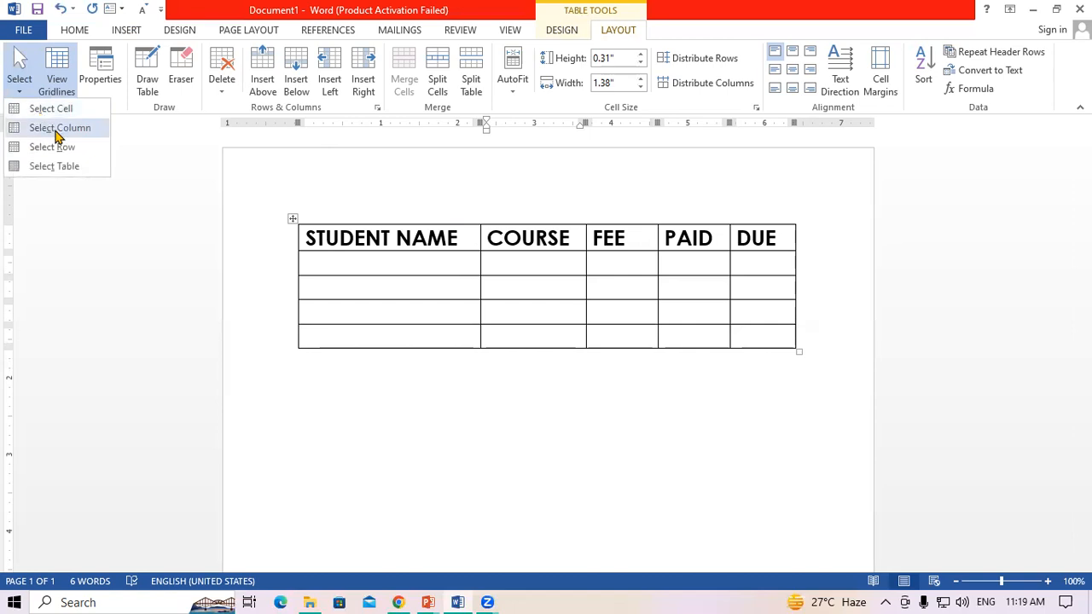
click(530, 259)
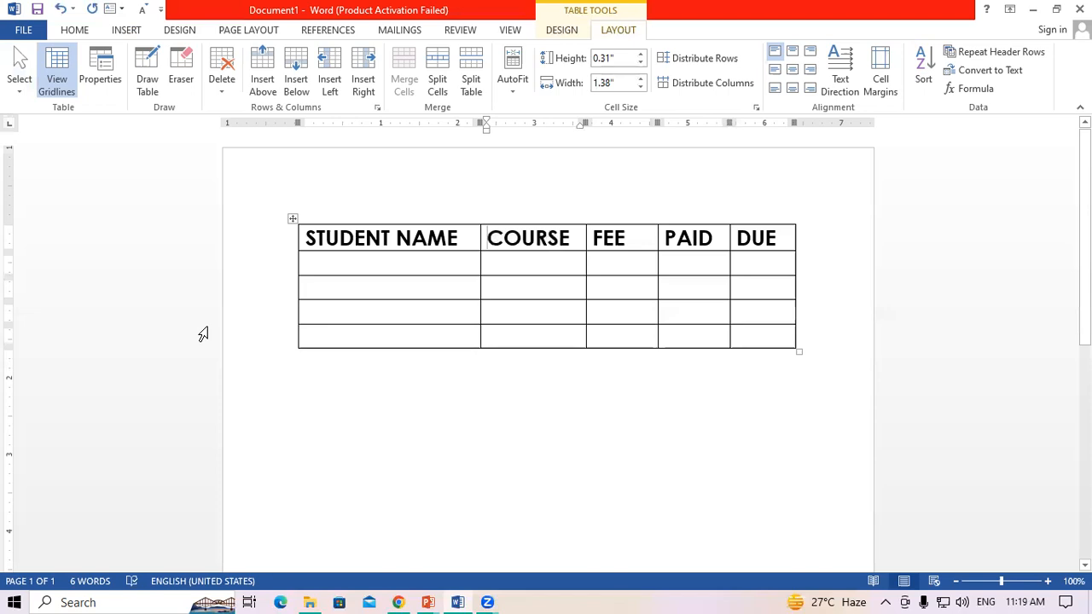
click(20, 81)
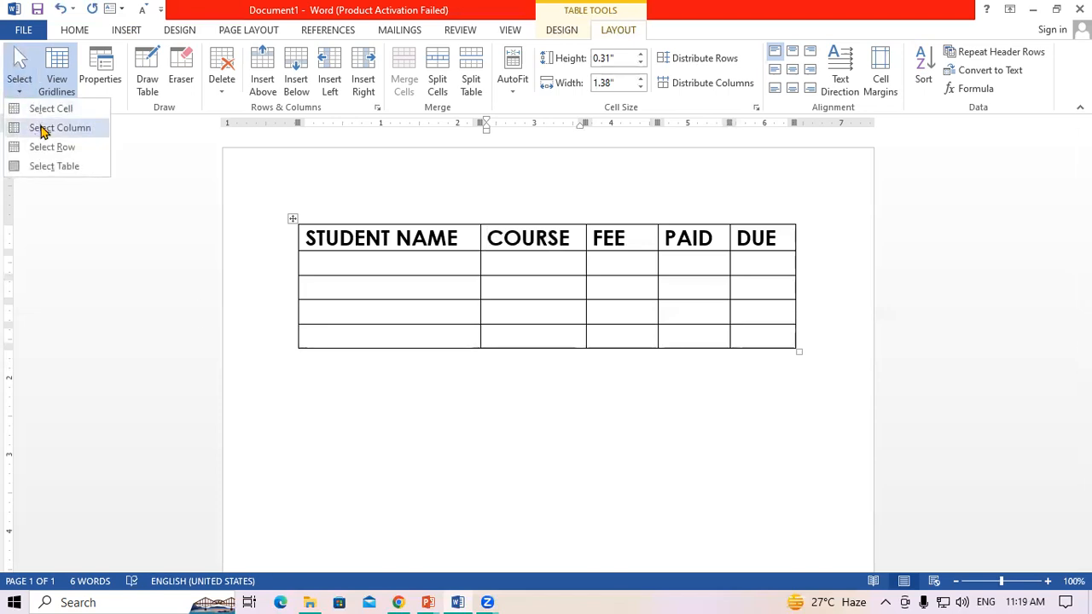
click(42, 128)
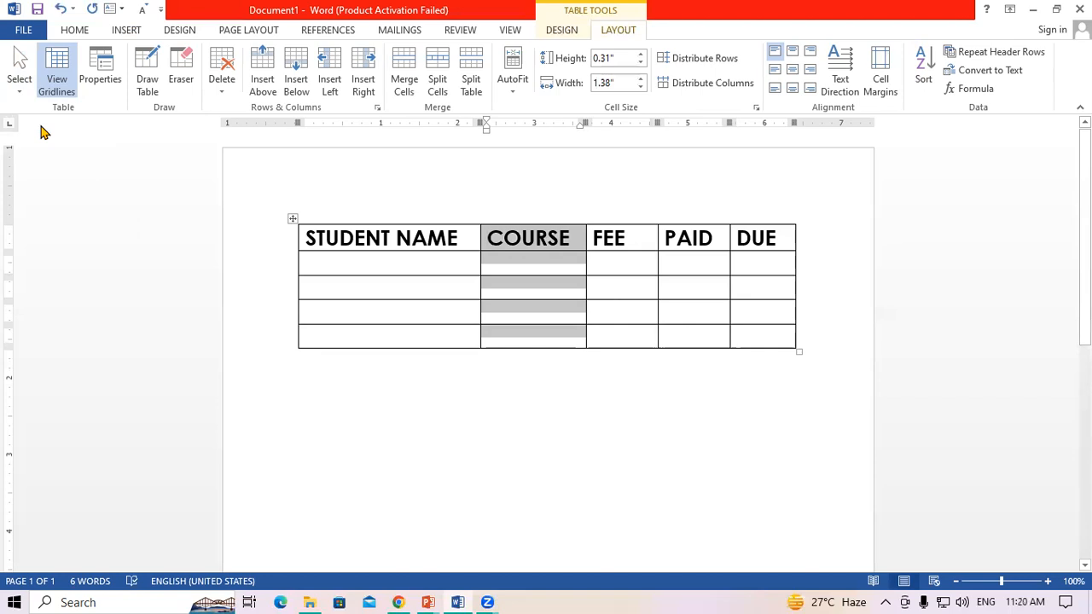
Select the entire STUDENT NAME column with the Select Column command
click(305, 238)
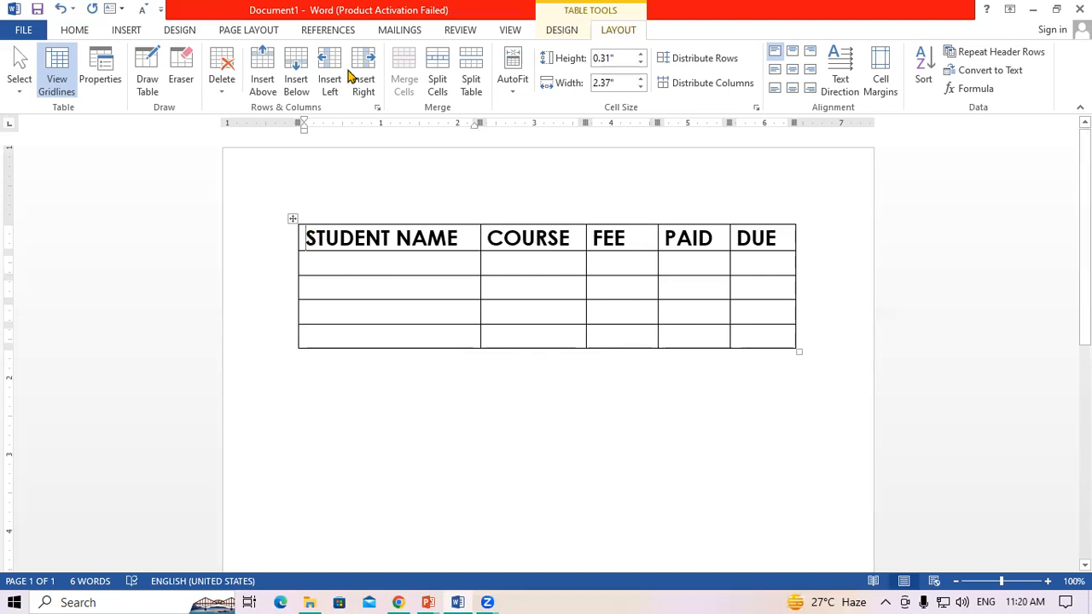
click(26, 90)
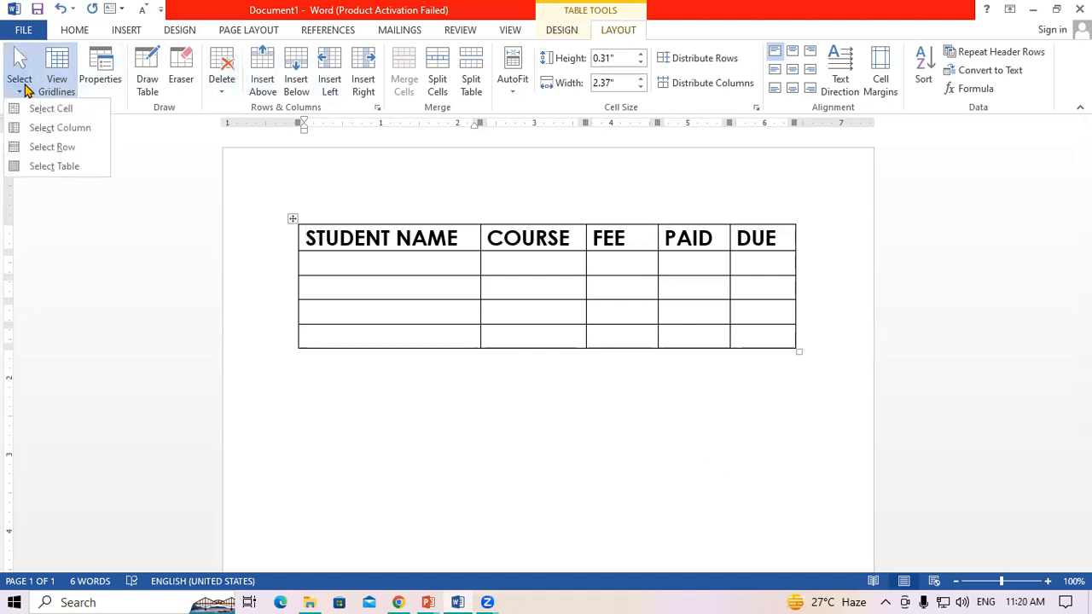
click(43, 128)
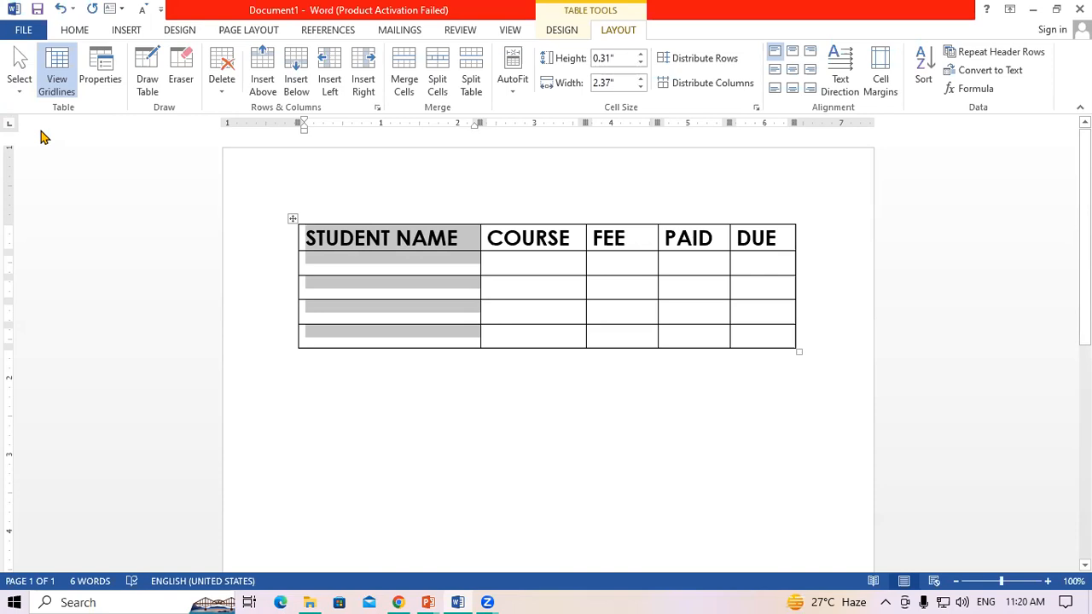
Select the entire FEE column with the Select Column command
click(594, 242)
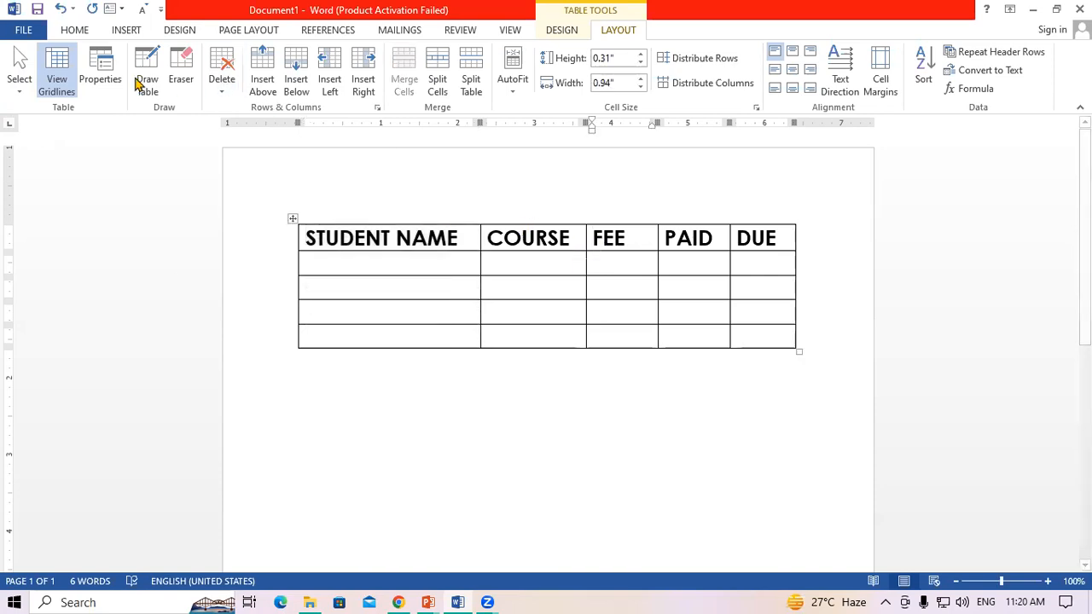
click(18, 81)
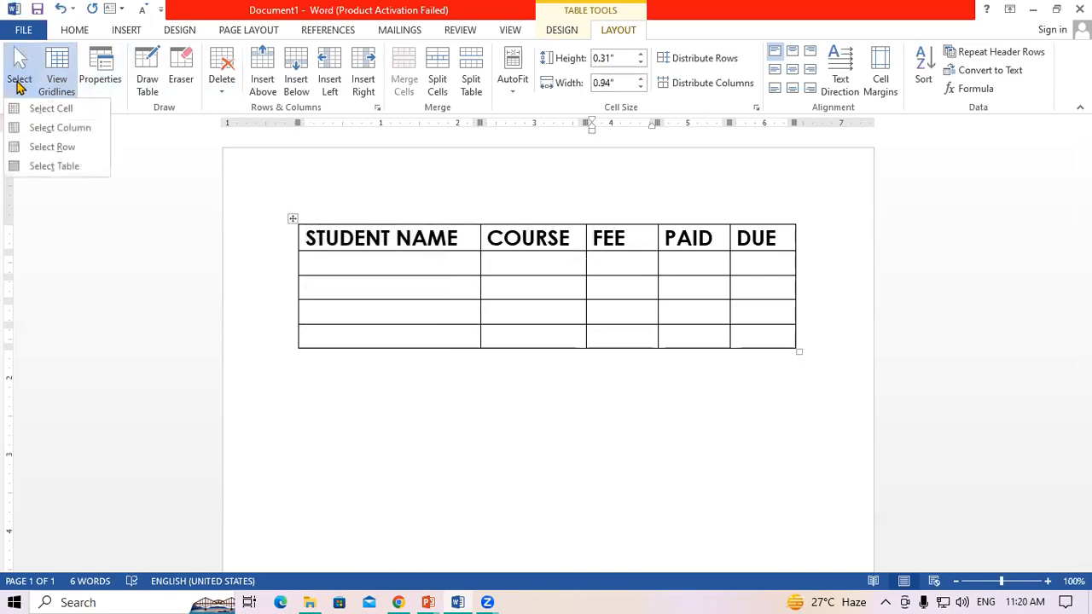
click(47, 127)
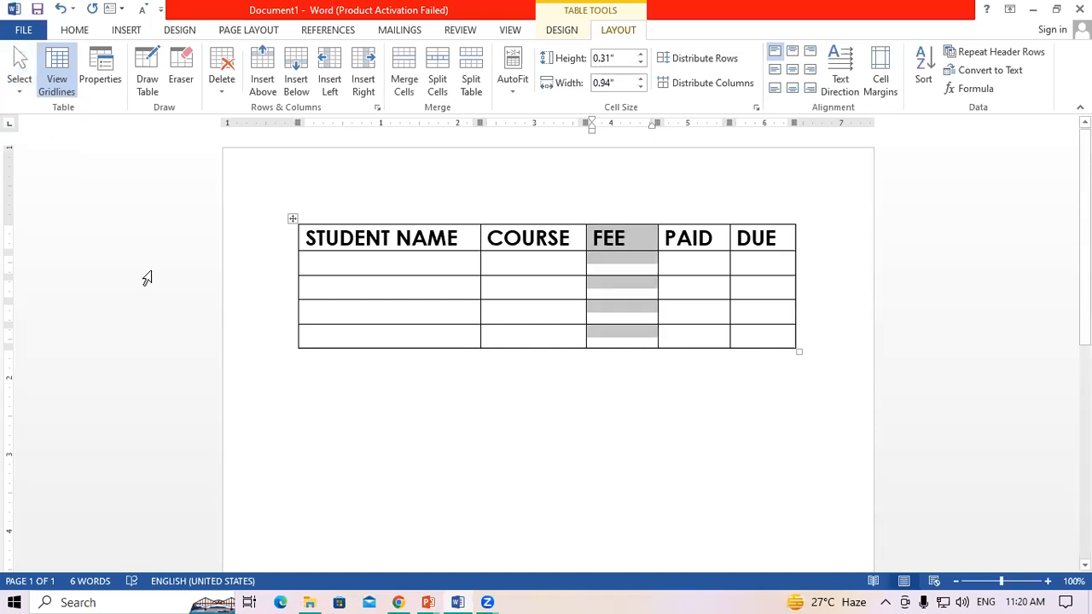
Select the table's third row, and enlarge the whole table to rows about 0.47" high
click(189, 295)
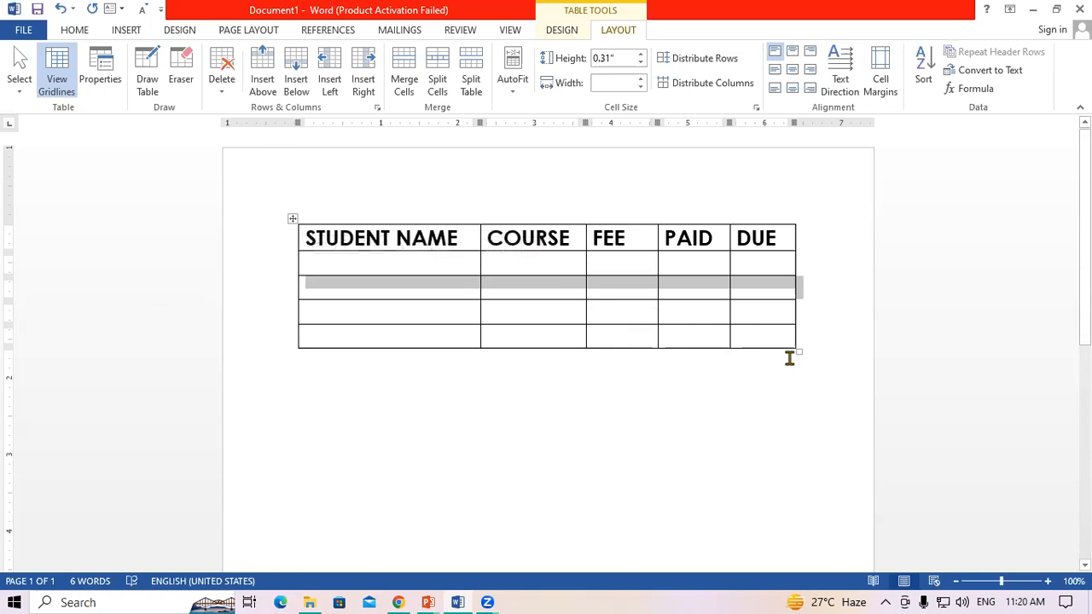
drag(798, 348, 808, 410)
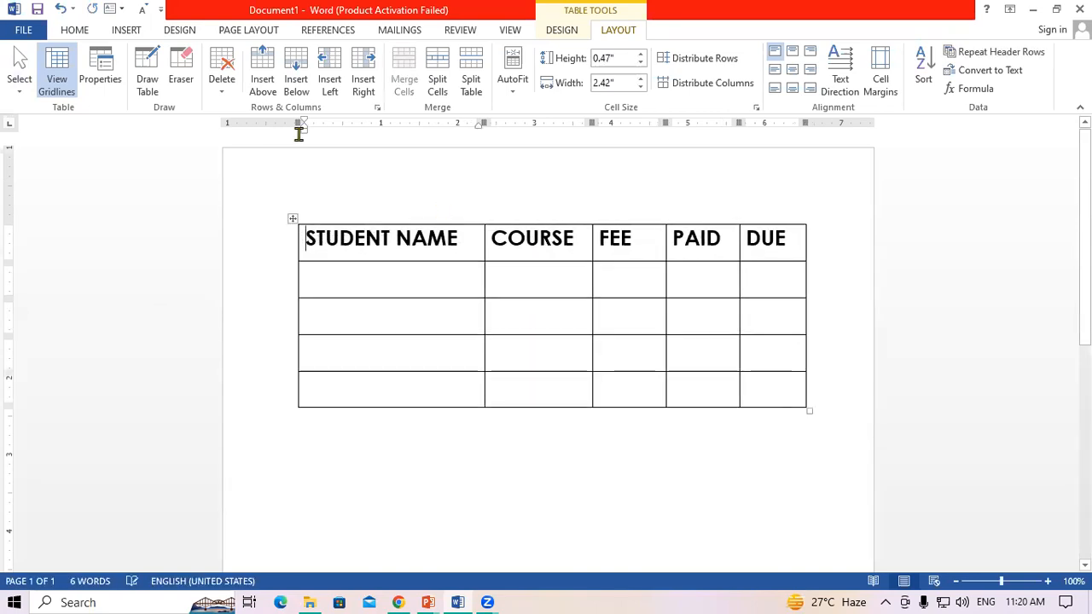
Select the heading row of the table with the Select Row command
click(30, 85)
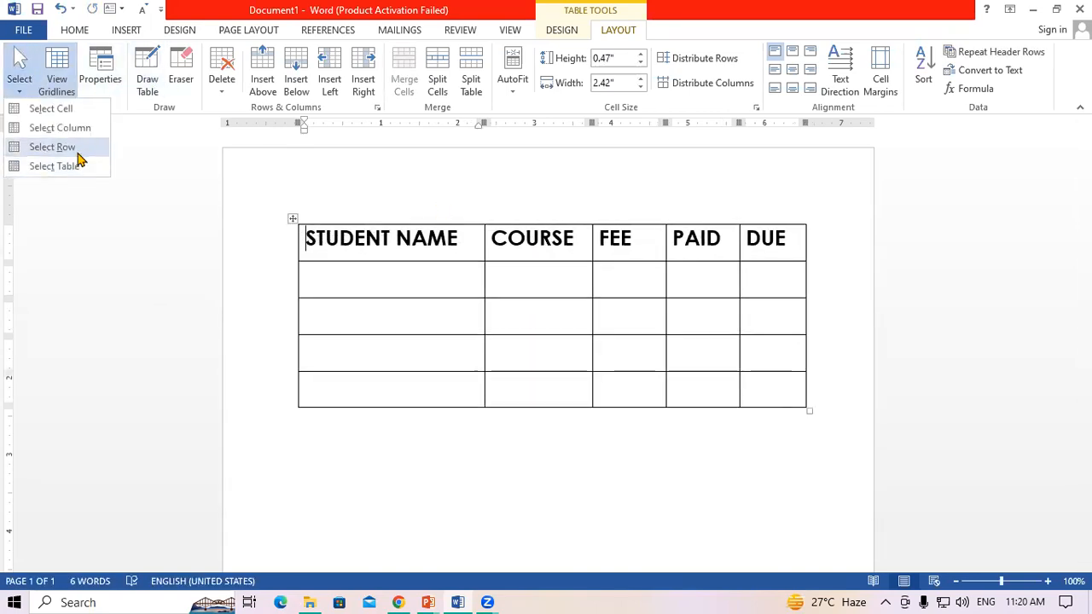
click(363, 292)
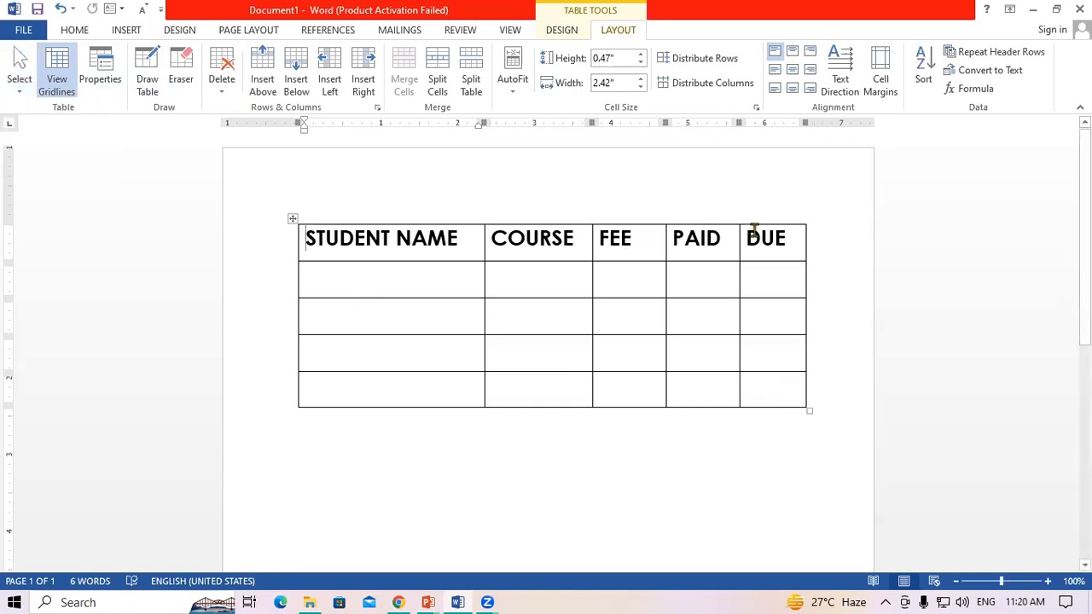
click(16, 95)
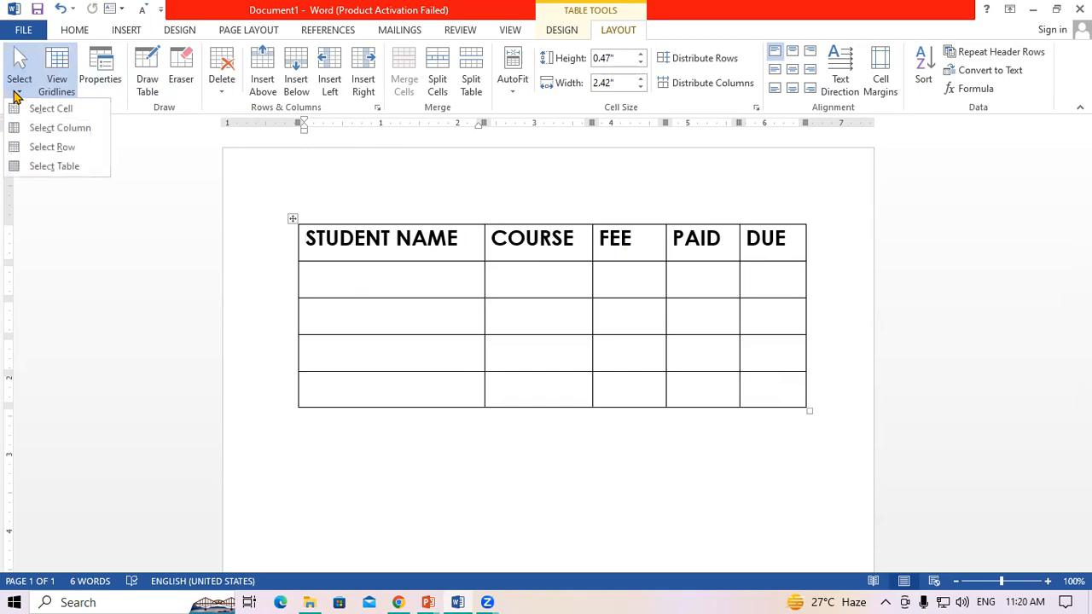
click(37, 150)
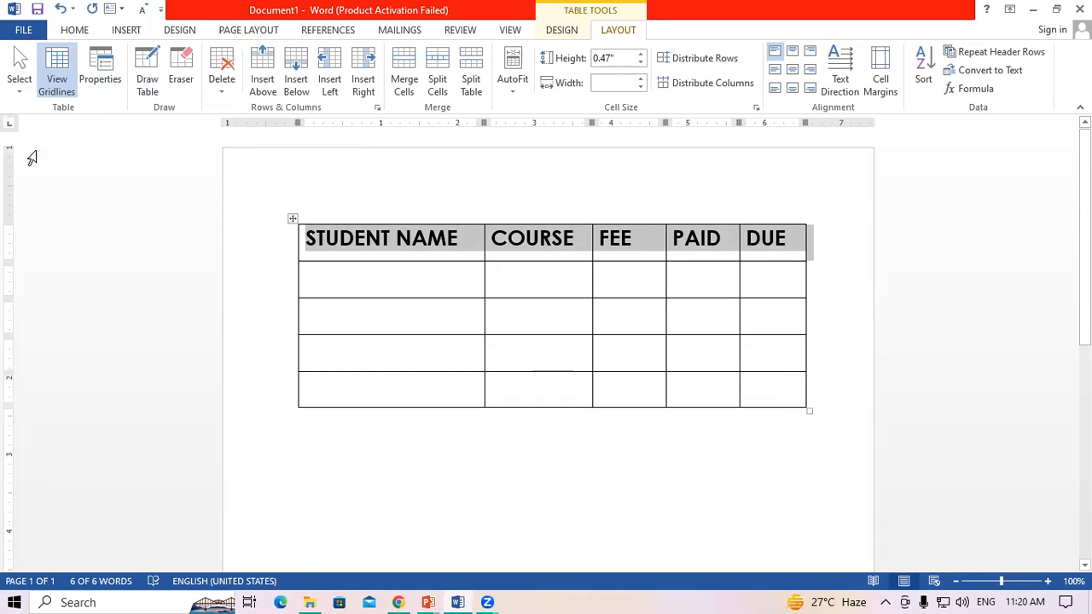
Select the empty row directly below the headings with the Select Row command
click(334, 275)
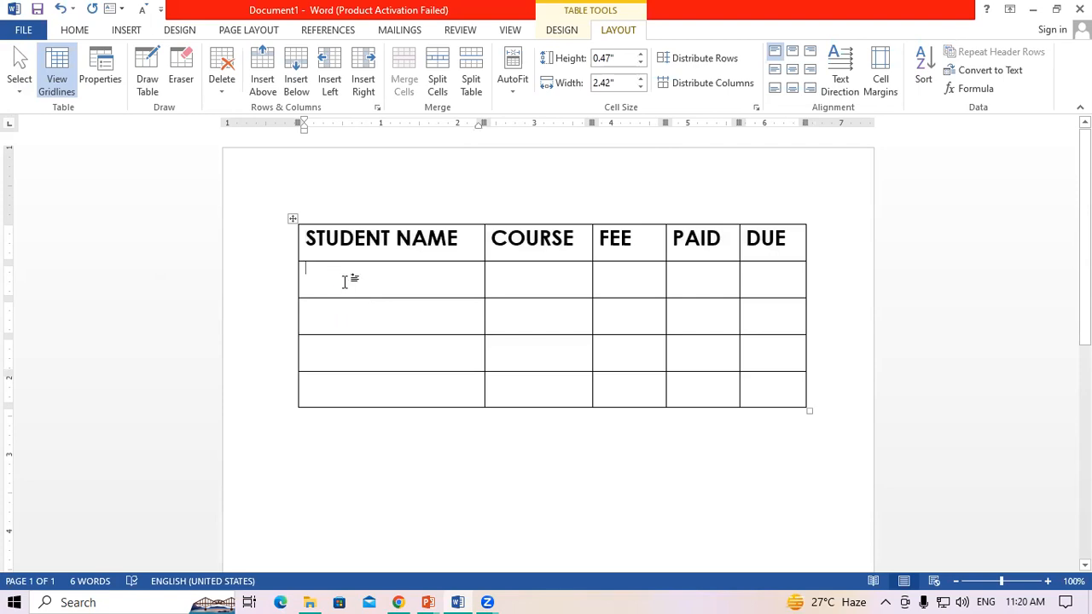
click(32, 79)
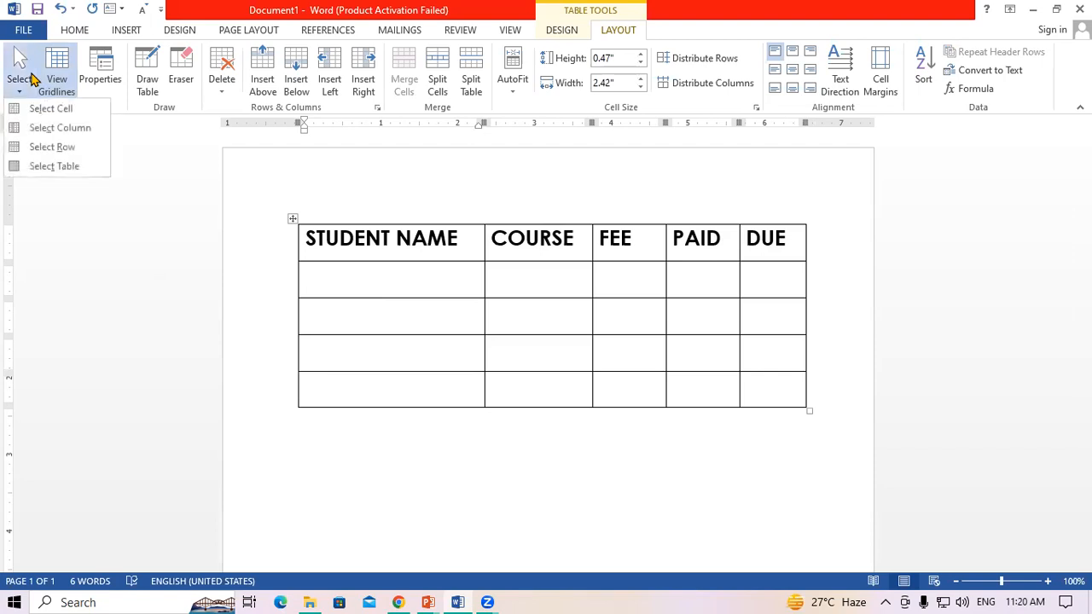
click(38, 150)
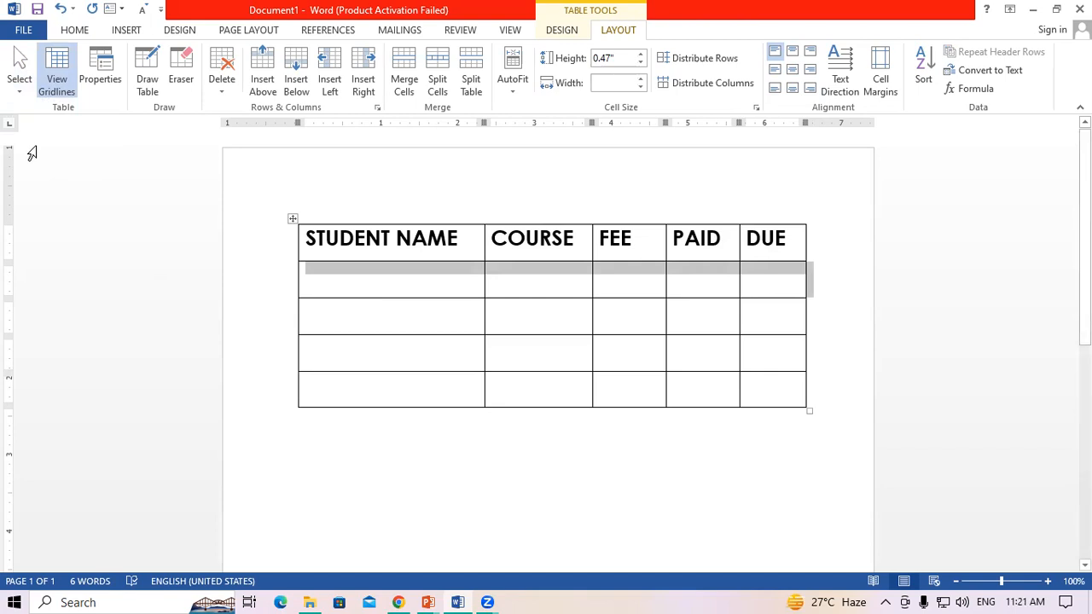
Select the whole table with the Select Table command, and return the insertion point to the cell below STUDENT NAME
click(17, 75)
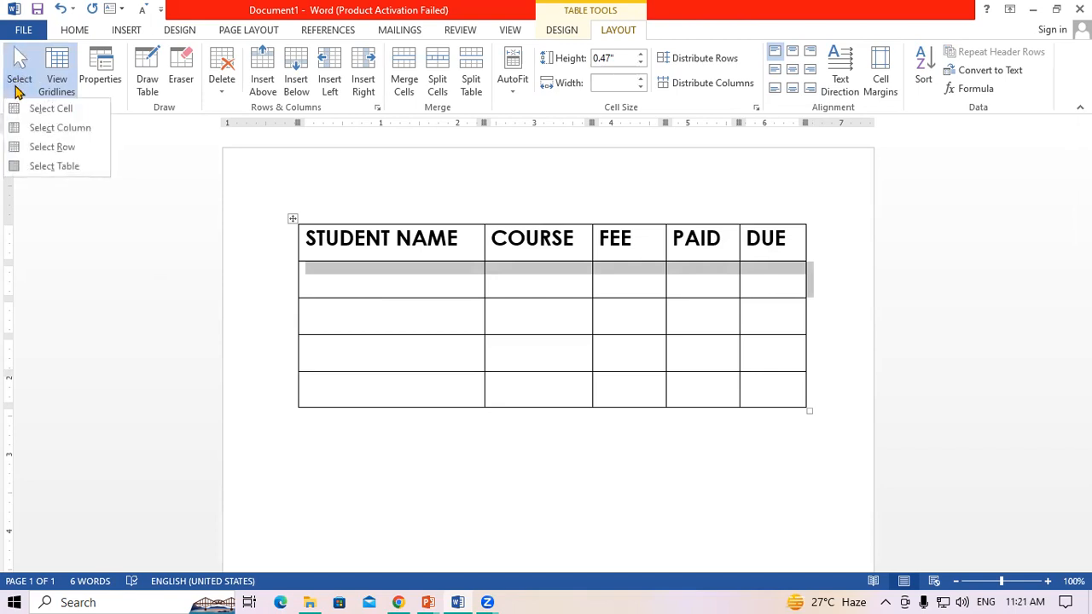
click(42, 166)
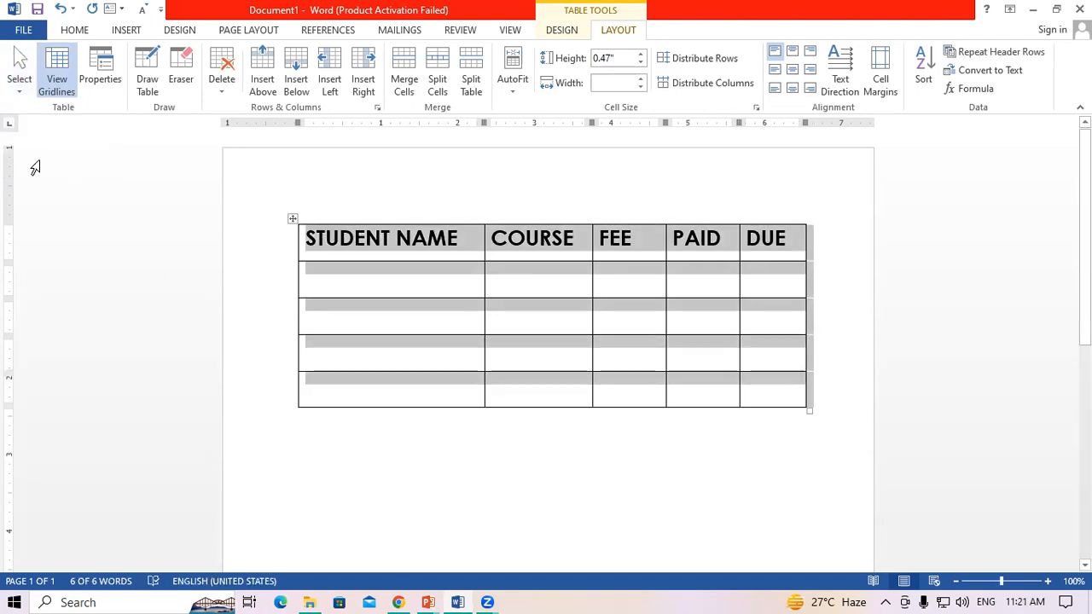
click(17, 75)
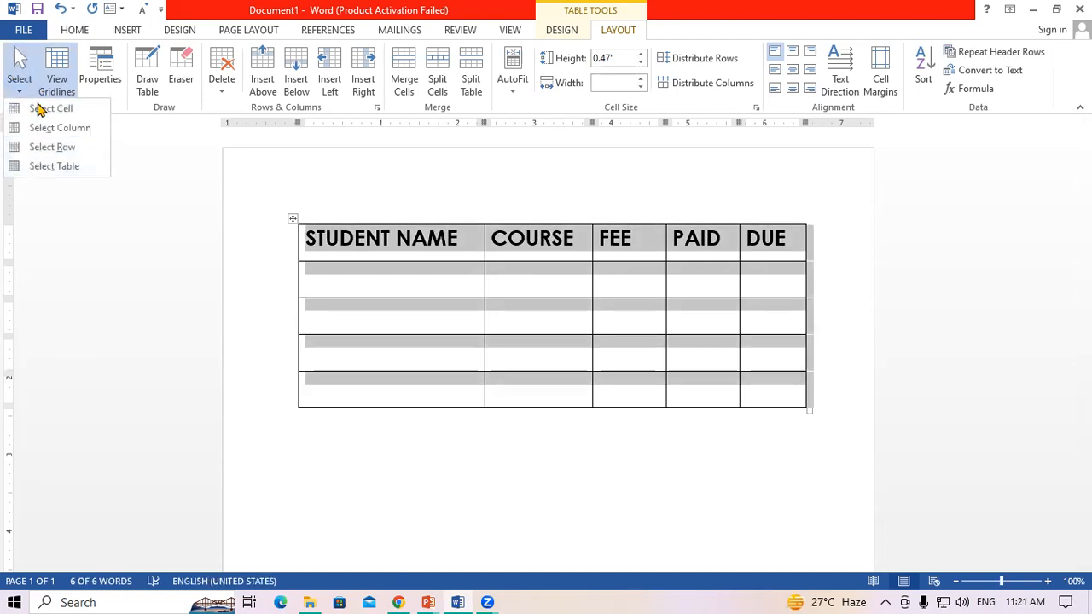
click(422, 276)
click(422, 276)
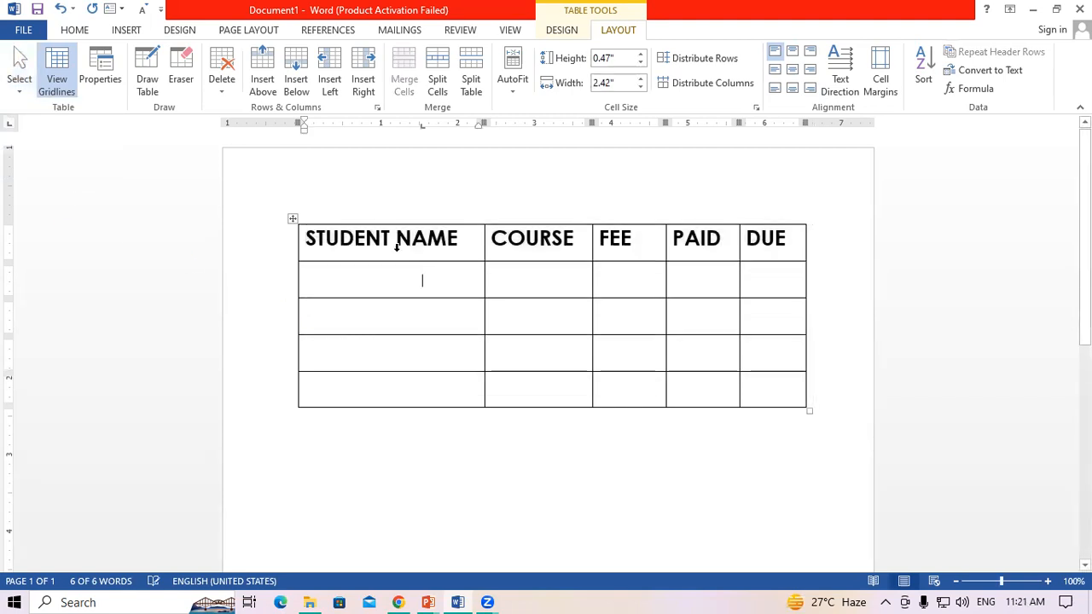
Hide the document ruler, and turn the page gridlines on and off again
click(51, 84)
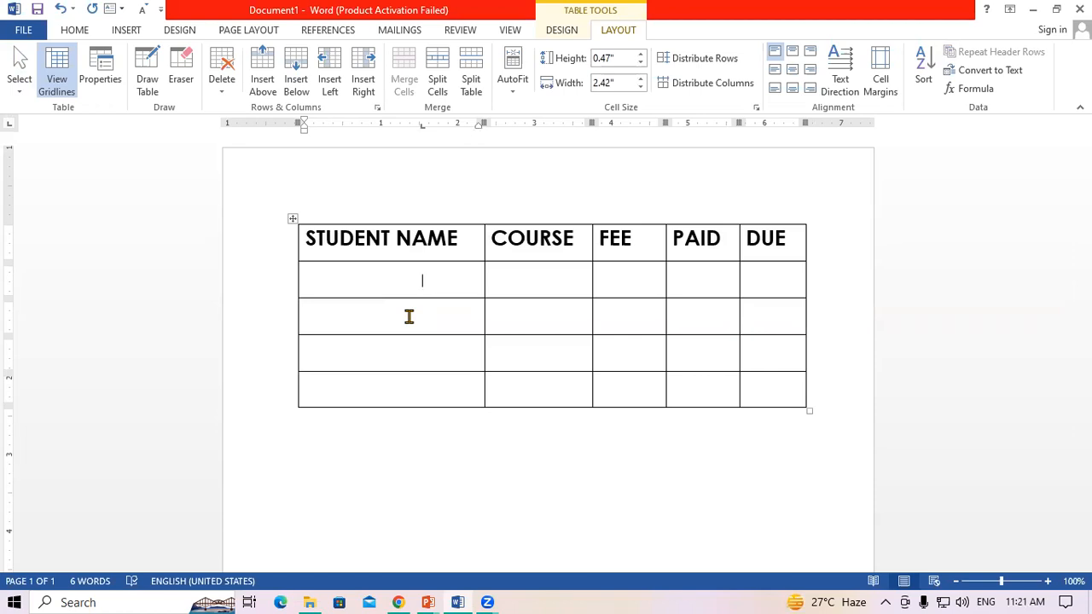
click(520, 31)
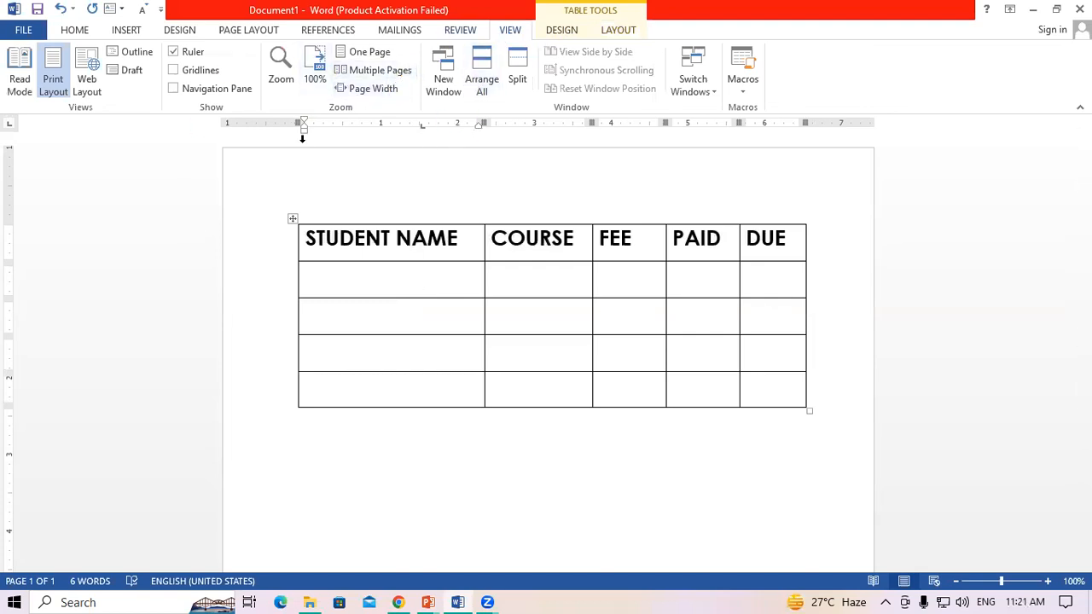
click(190, 53)
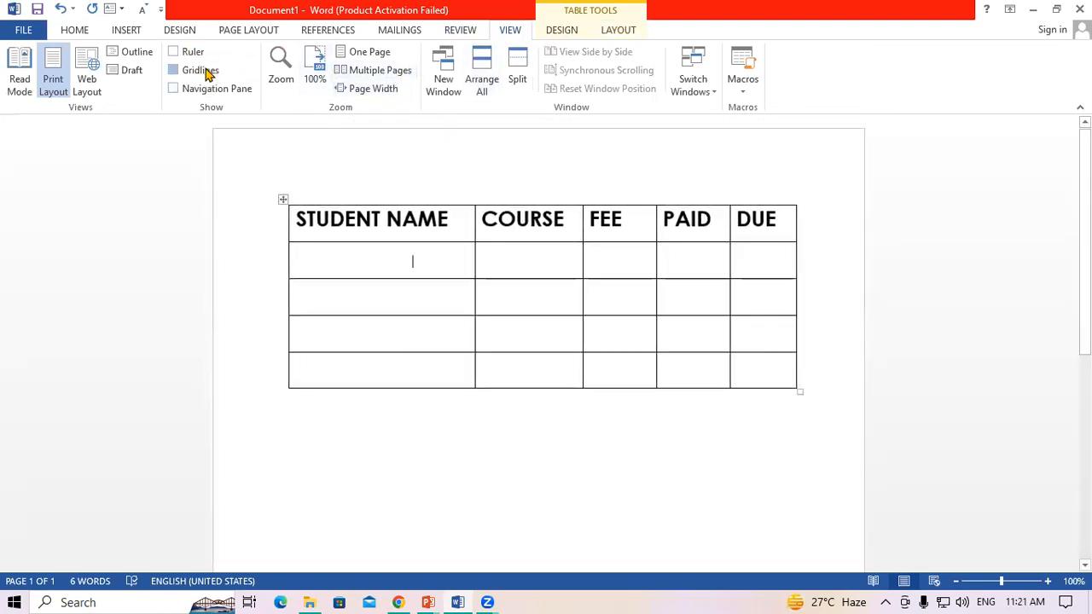
click(208, 74)
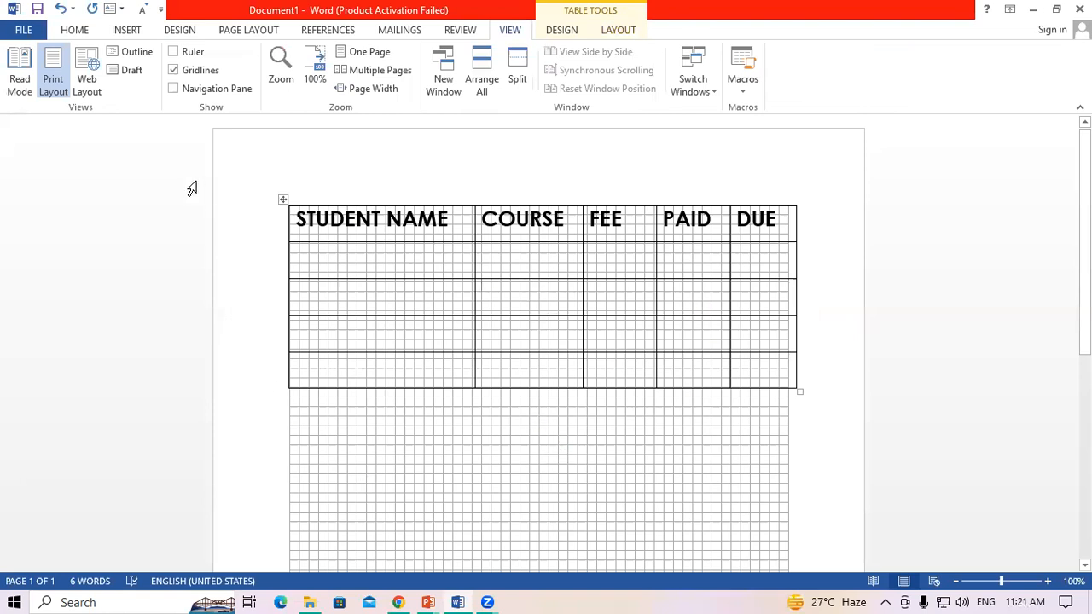
click(195, 73)
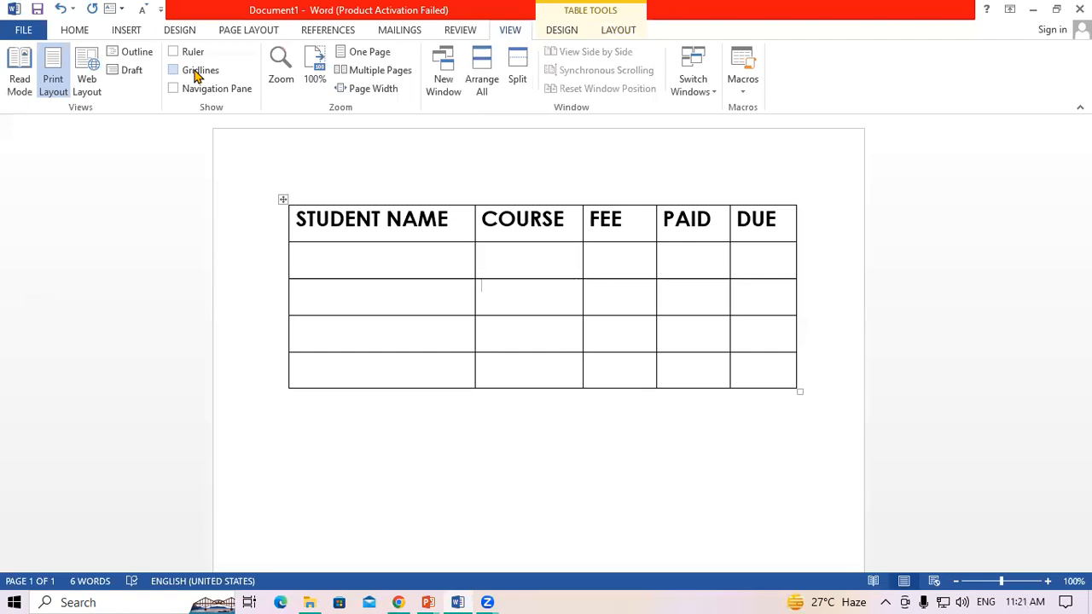
Select the empty cells under STUDENT NAME through PAID, and turn the table's View Gridlines option off and on again
click(610, 32)
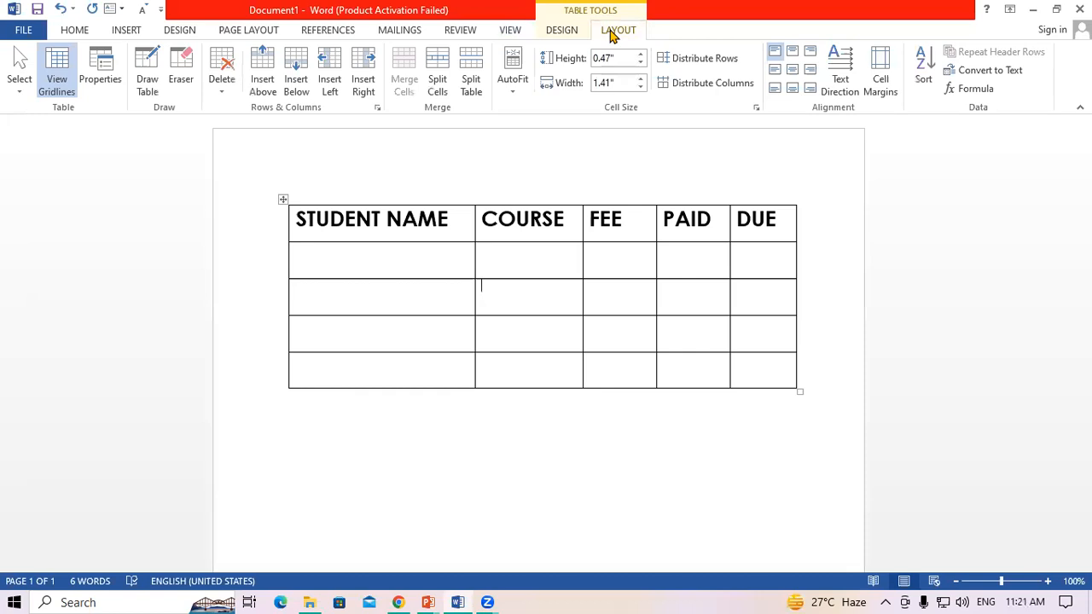
click(49, 94)
drag(356, 253, 695, 358)
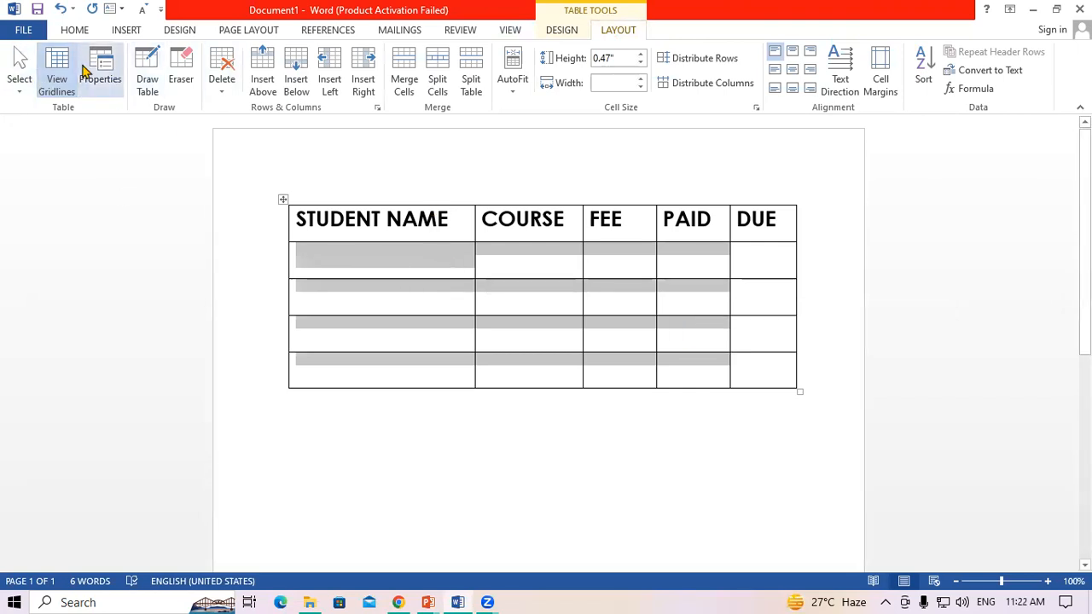
click(58, 75)
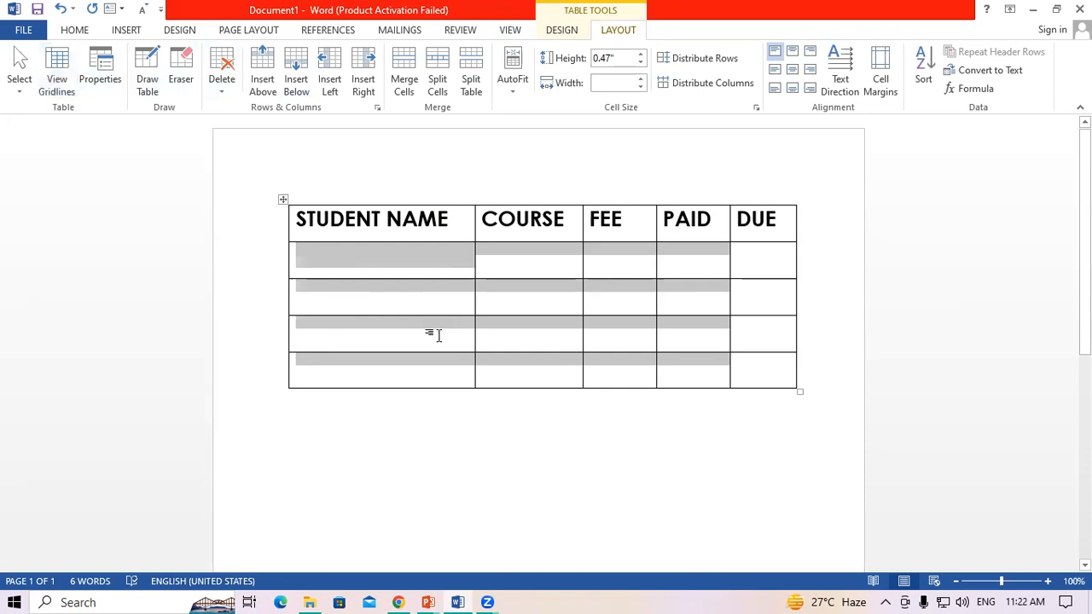
click(425, 305)
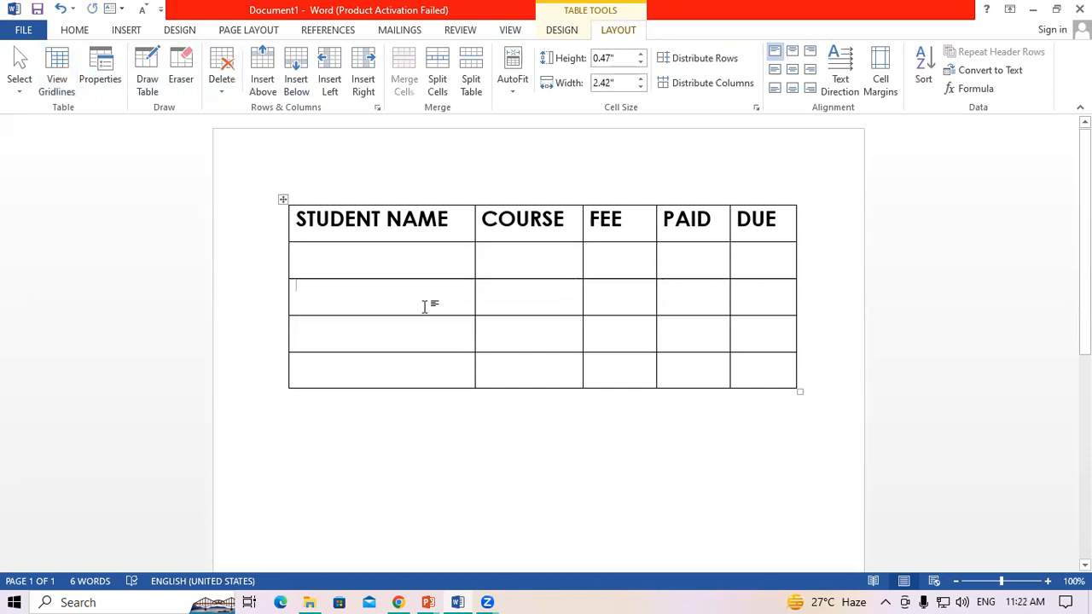
click(55, 79)
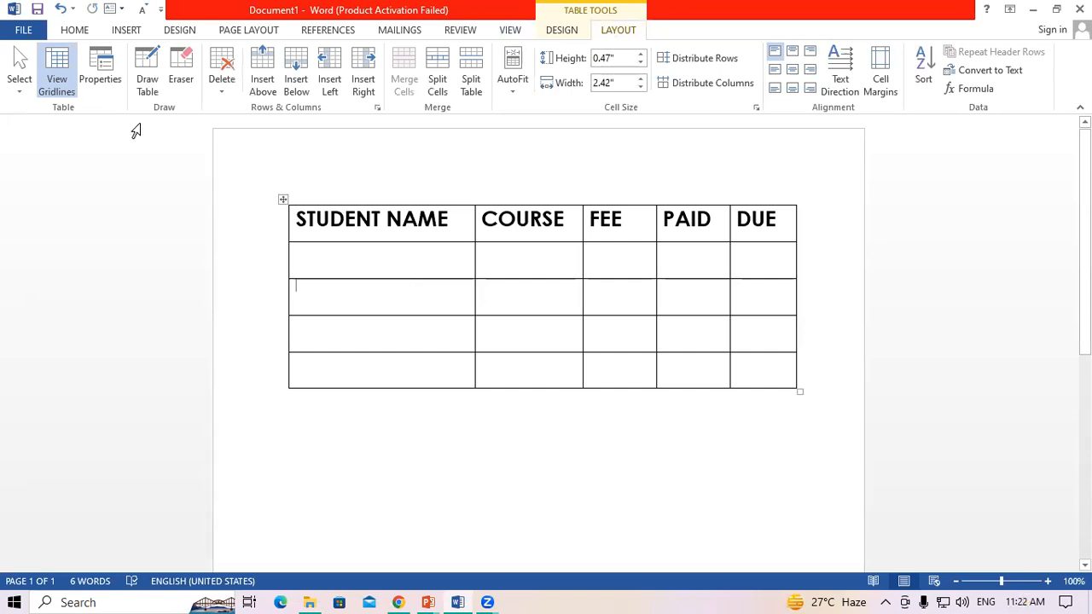
Open the Table Properties to view the table's size, alignment and text wrapping options, and close them without changes
click(101, 77)
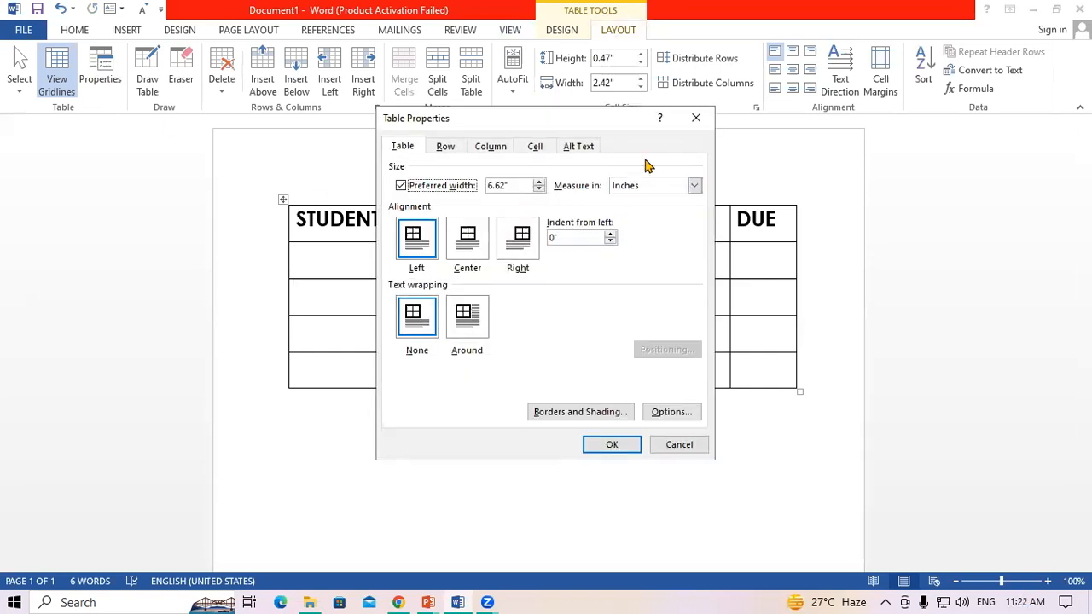
click(696, 118)
click(447, 423)
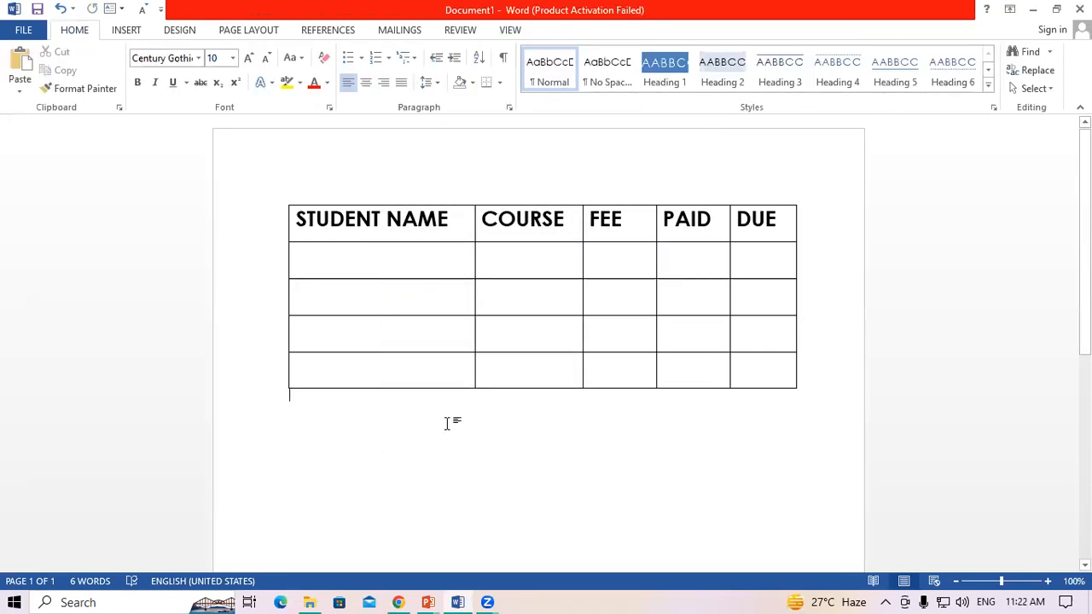
Shrink the whole table from its corner as far as the heading text allows, to a row height of about 0.12"
drag(795, 382, 396, 251)
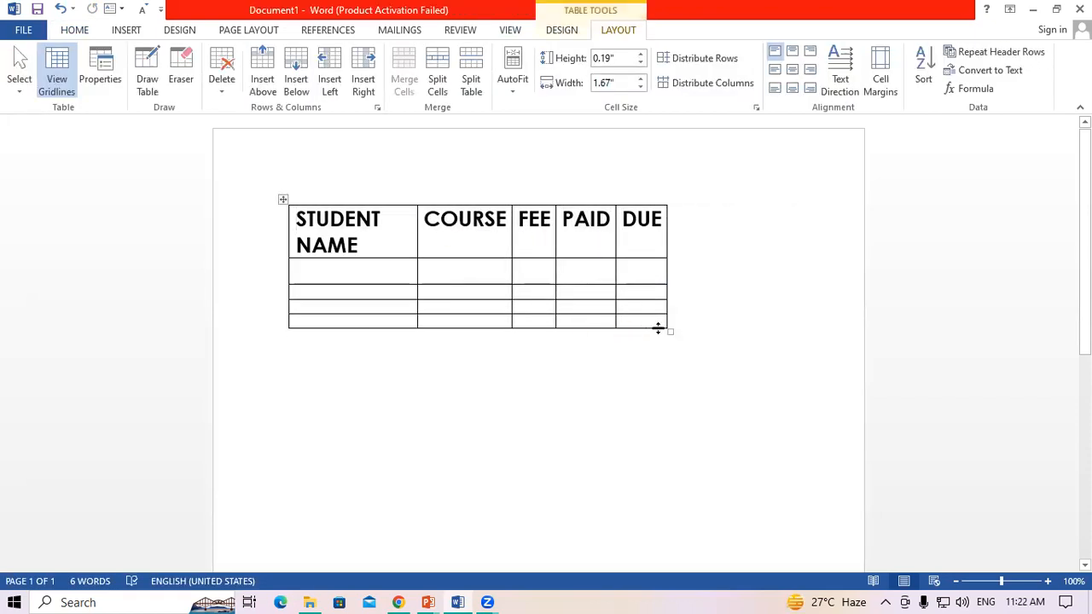
drag(670, 331, 514, 285)
Reduce the heading row's font size until STUDENT NAME fits on one line, and shrink the table further to match
drag(297, 218, 678, 231)
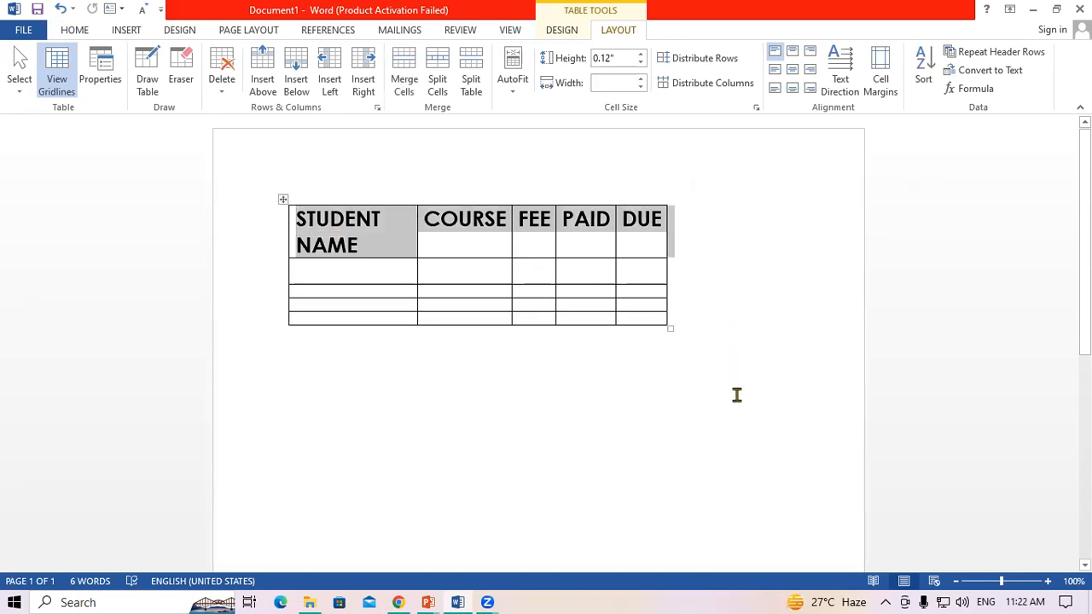
key(ctrl+shift+comma)
key(ctrl+shift+comma)
key(ctrl+shift+comma)
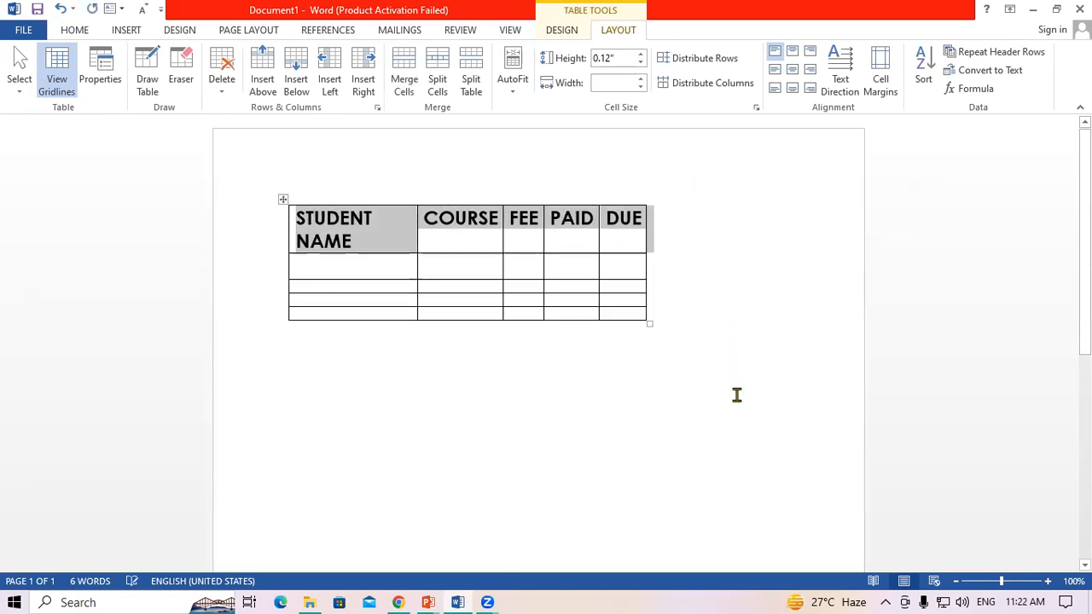
drag(610, 293, 454, 259)
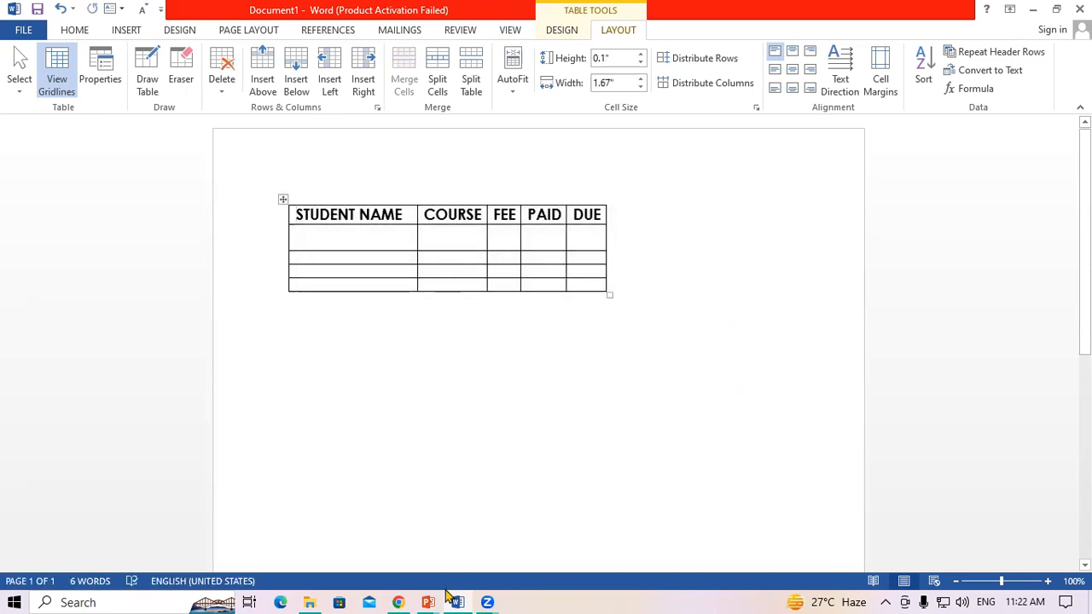
Move the whole table down and left on the page, and deselect it
click(443, 384)
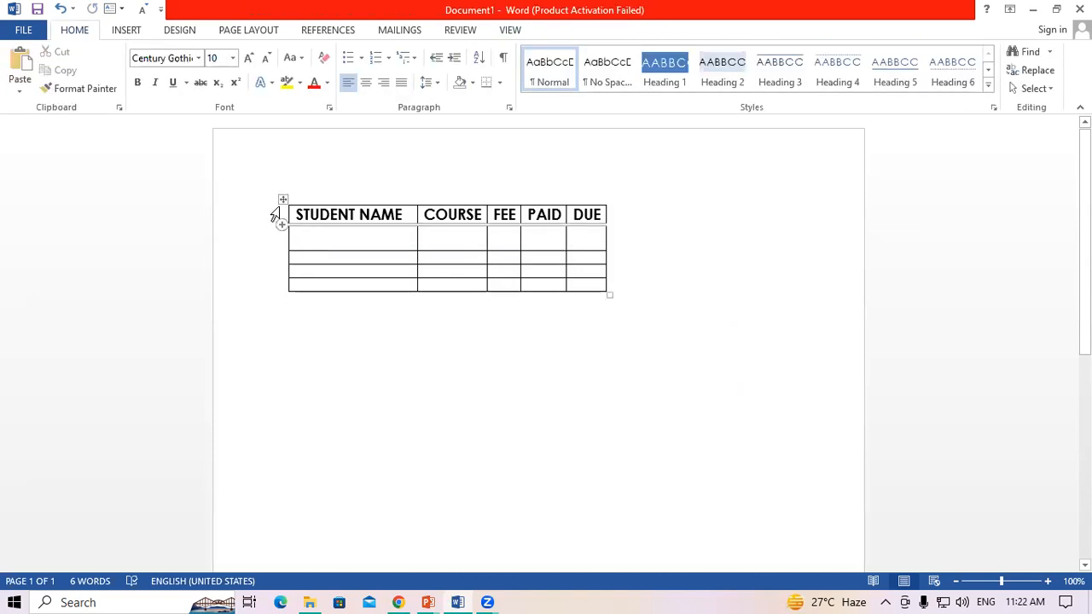
drag(282, 198, 241, 271)
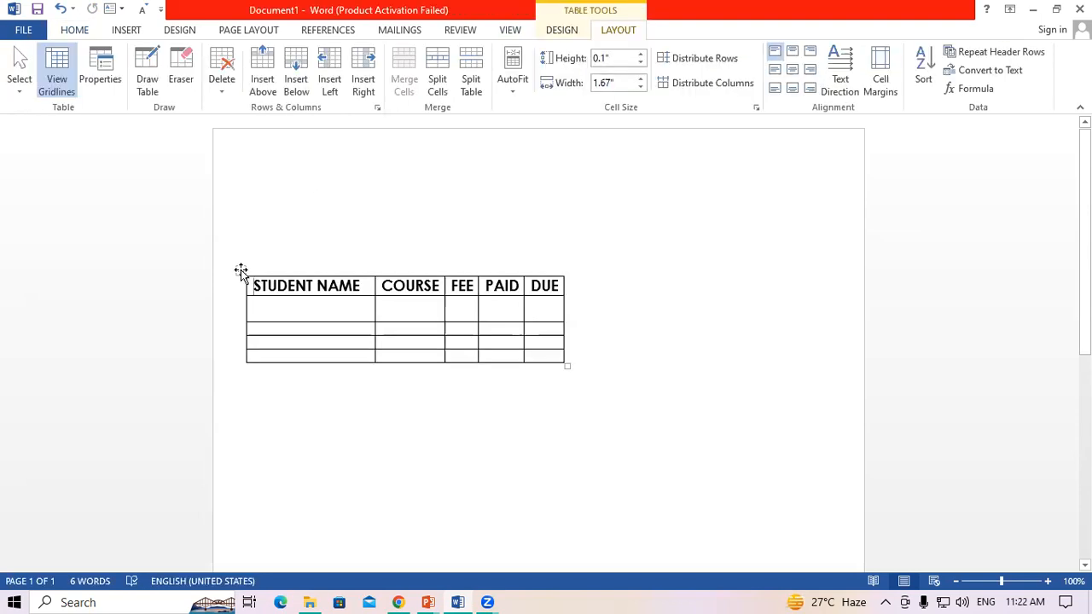
click(284, 197)
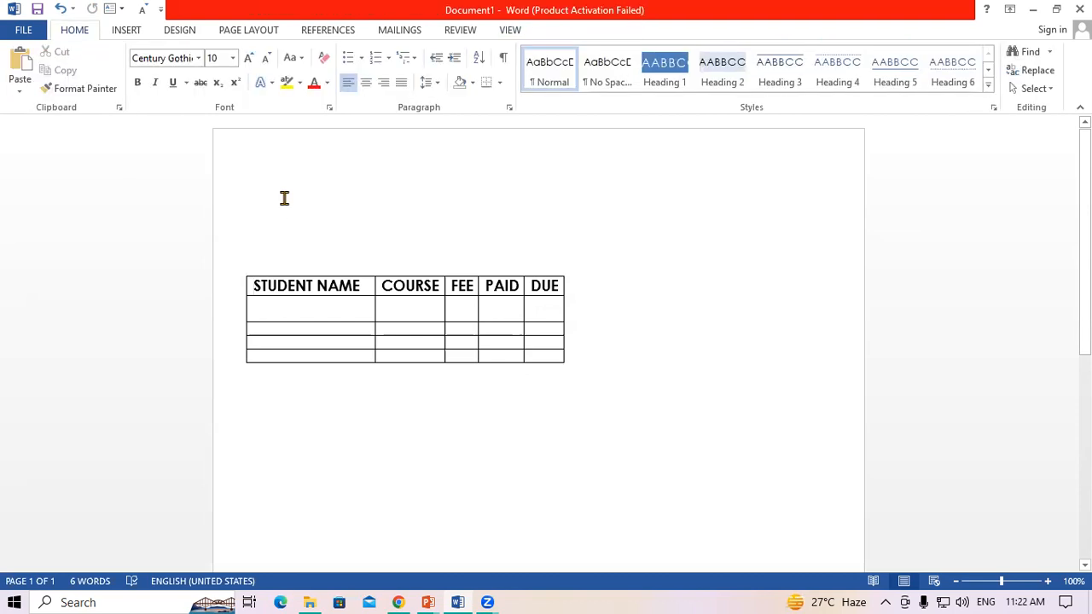
Generate sample paragraphs around the table with the =rand() function
text(=ran)
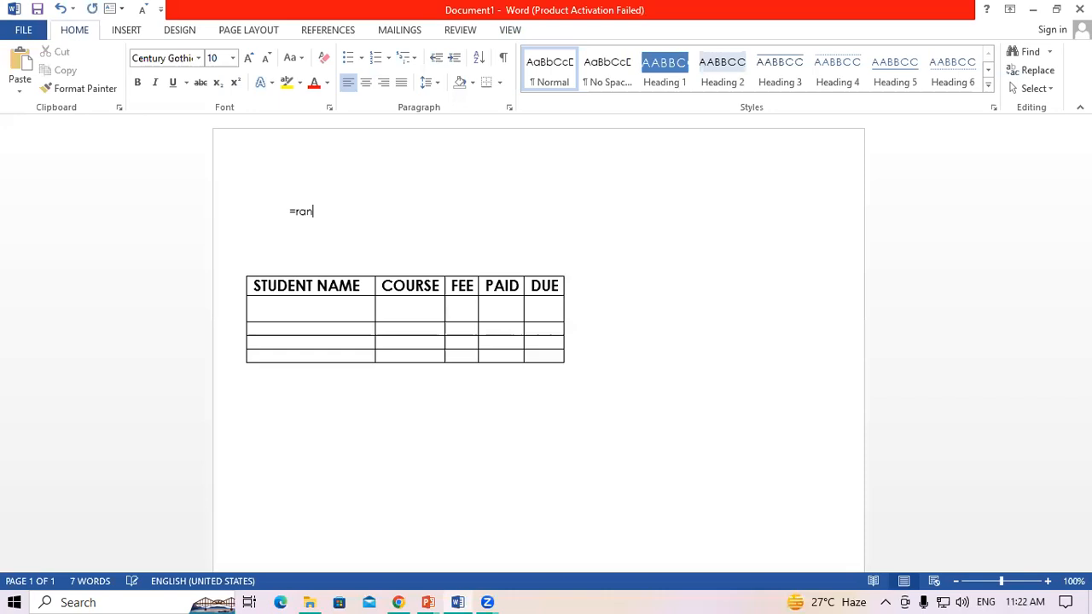
text(d())
key(Return)
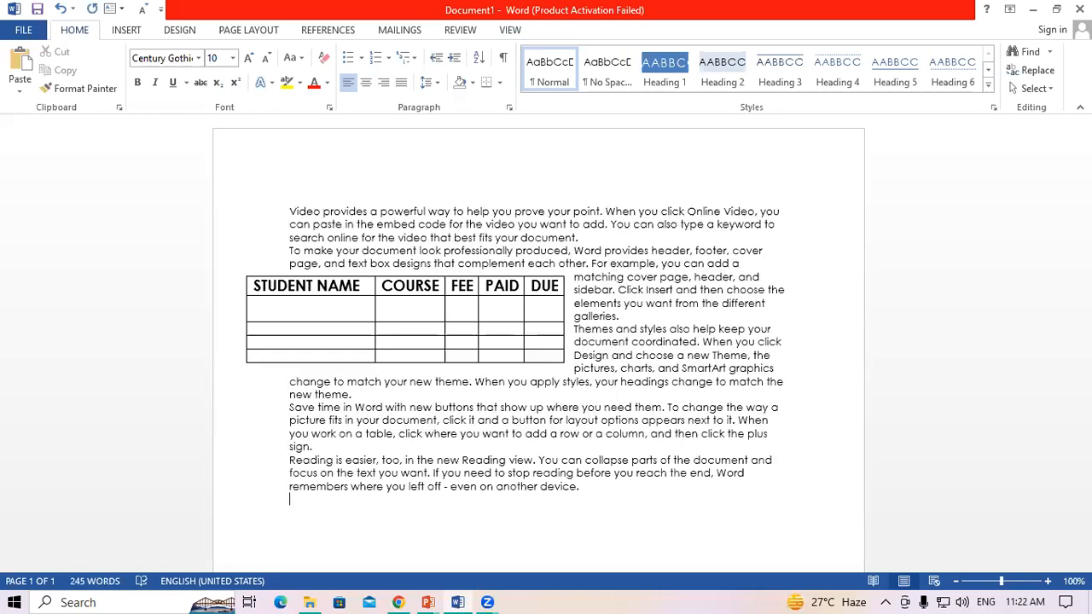
Select the whole table and set its alignment to Center in the Table Properties, with text wrapping around it
click(242, 266)
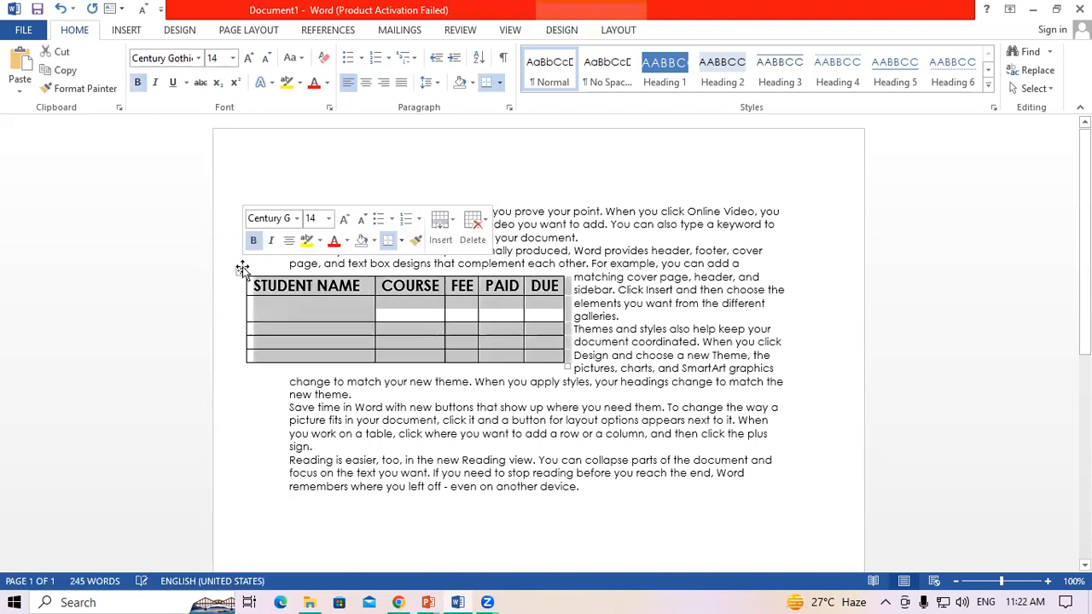
click(627, 30)
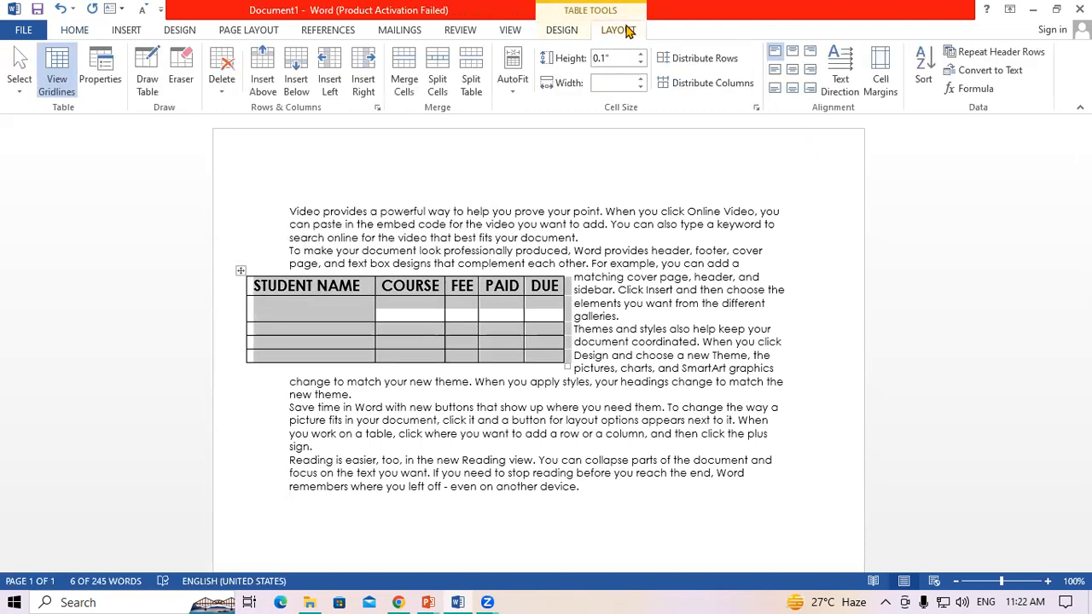
click(105, 79)
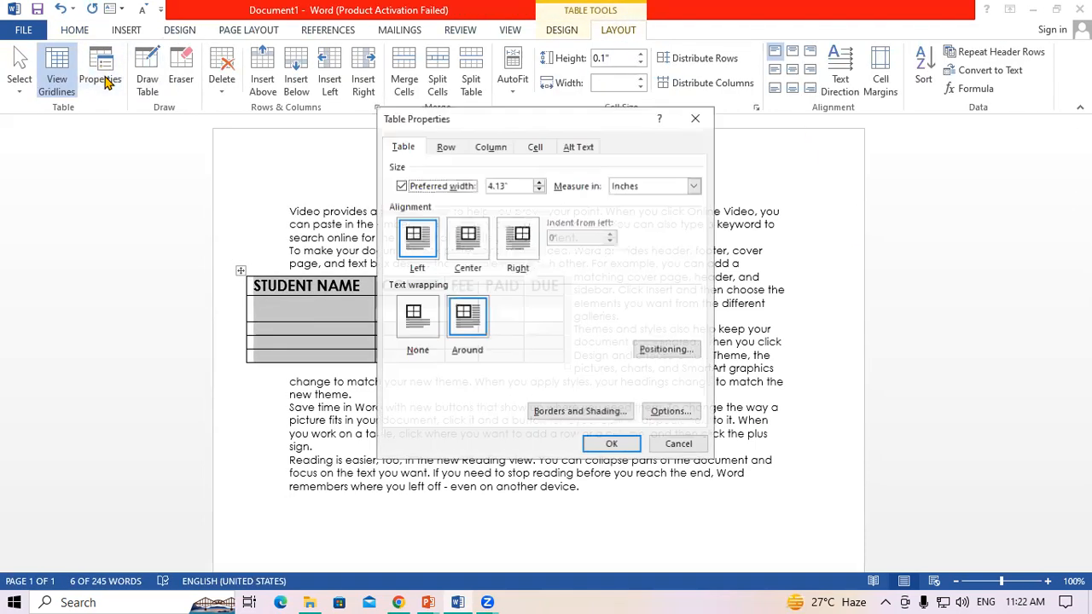
click(468, 241)
click(611, 444)
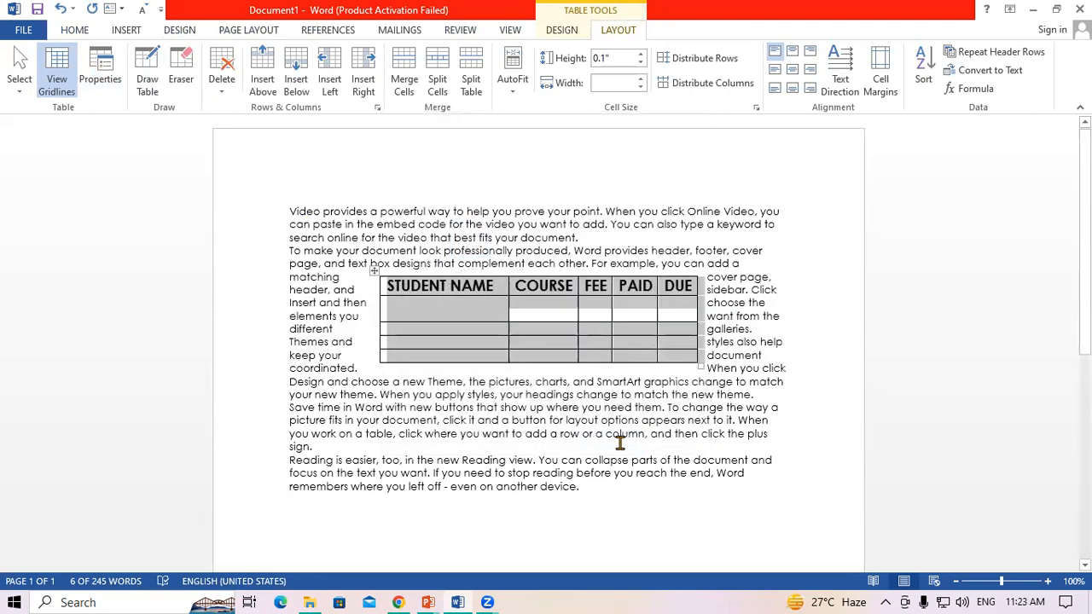
Change the table's alignment to Right in the Table Properties
click(101, 80)
click(518, 240)
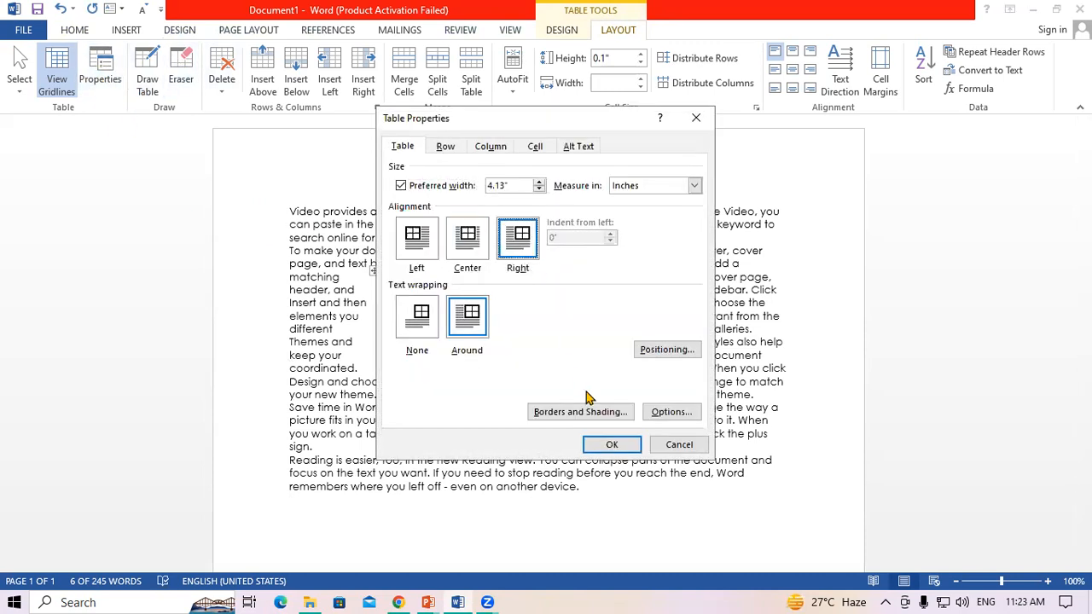
click(607, 445)
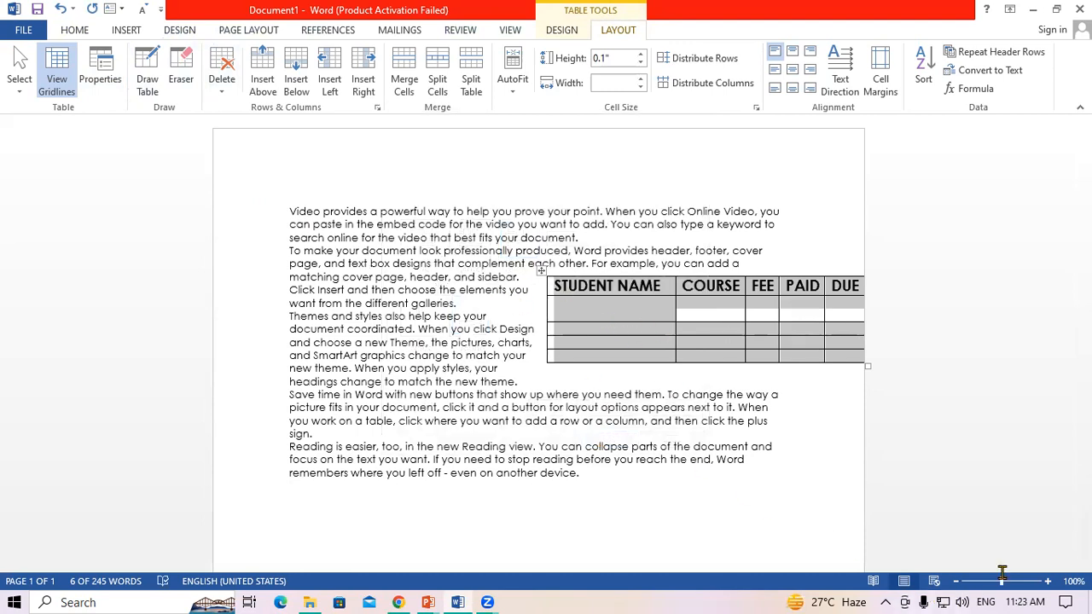
Zoom the page to 110% and move the table to the middle of the lower paragraphs
click(1047, 581)
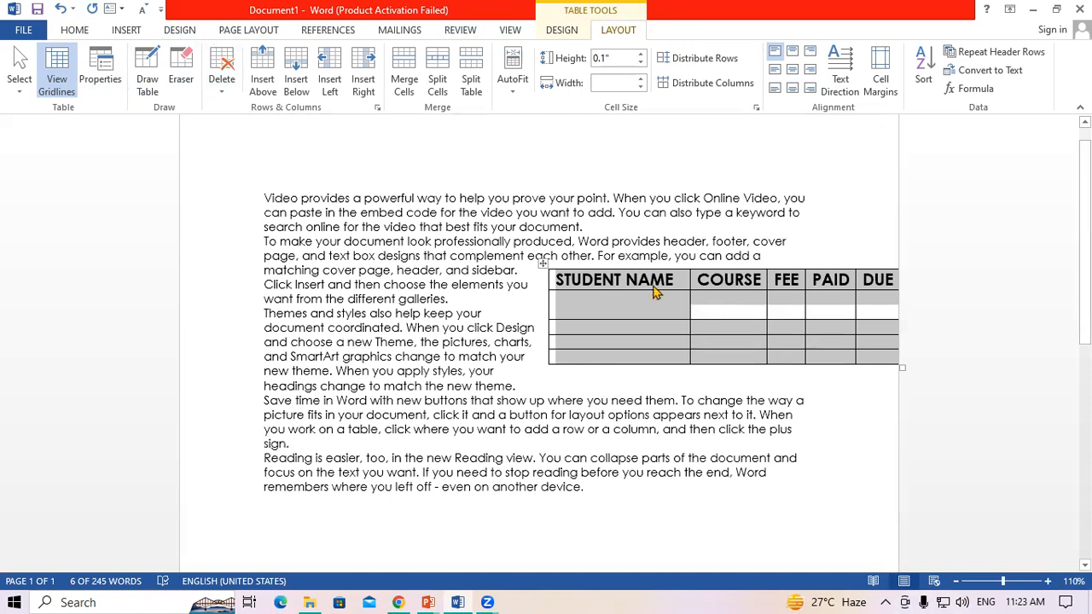
click(511, 290)
drag(313, 287, 359, 364)
click(313, 283)
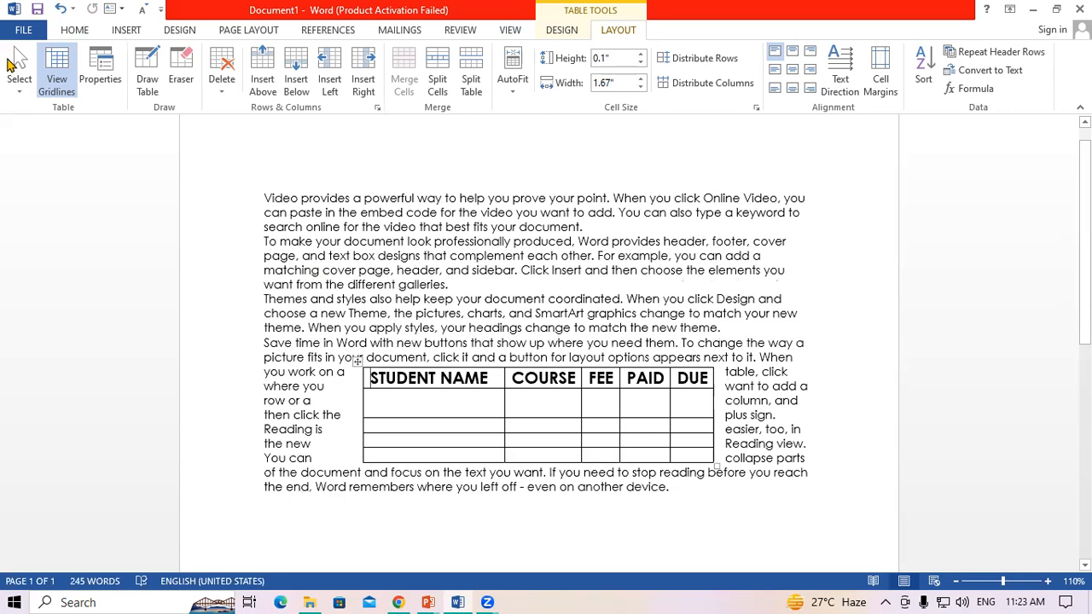
Set the table's text wrapping to None, and change its alignment to Left
click(103, 68)
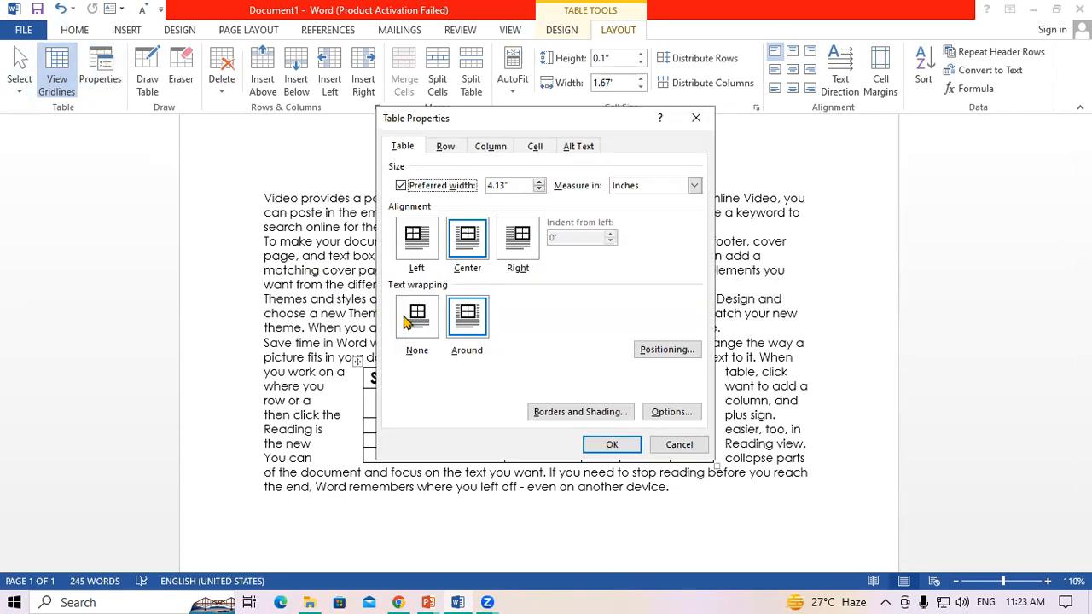
click(607, 445)
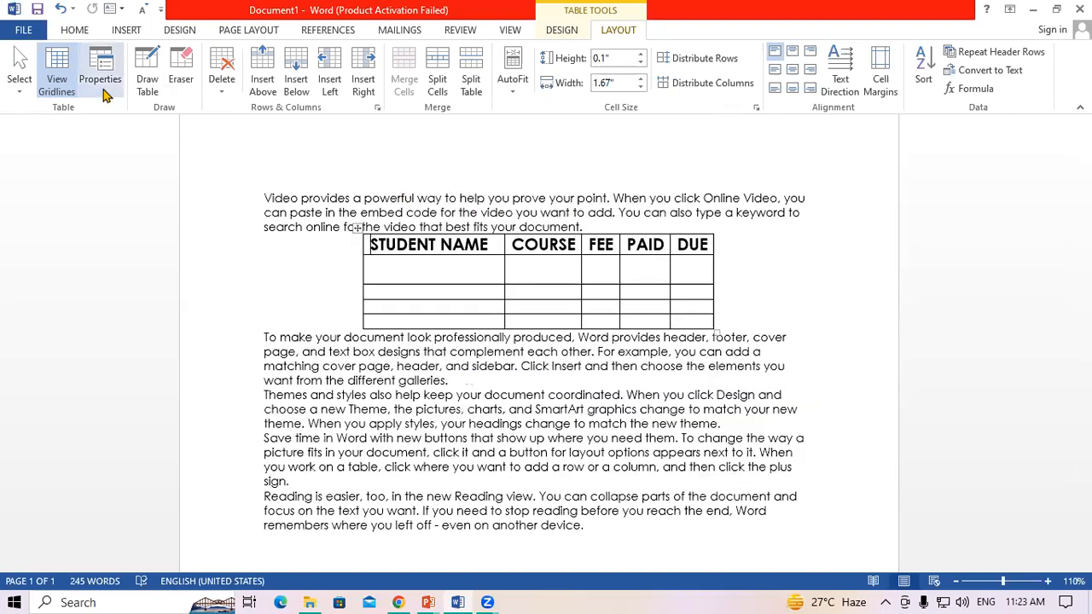
click(398, 236)
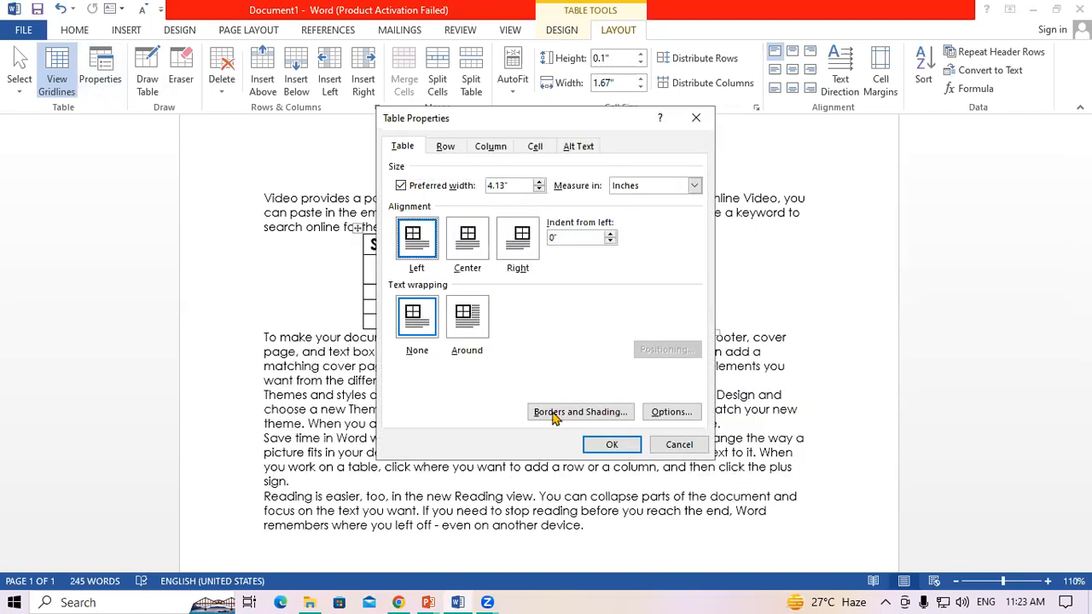
click(608, 441)
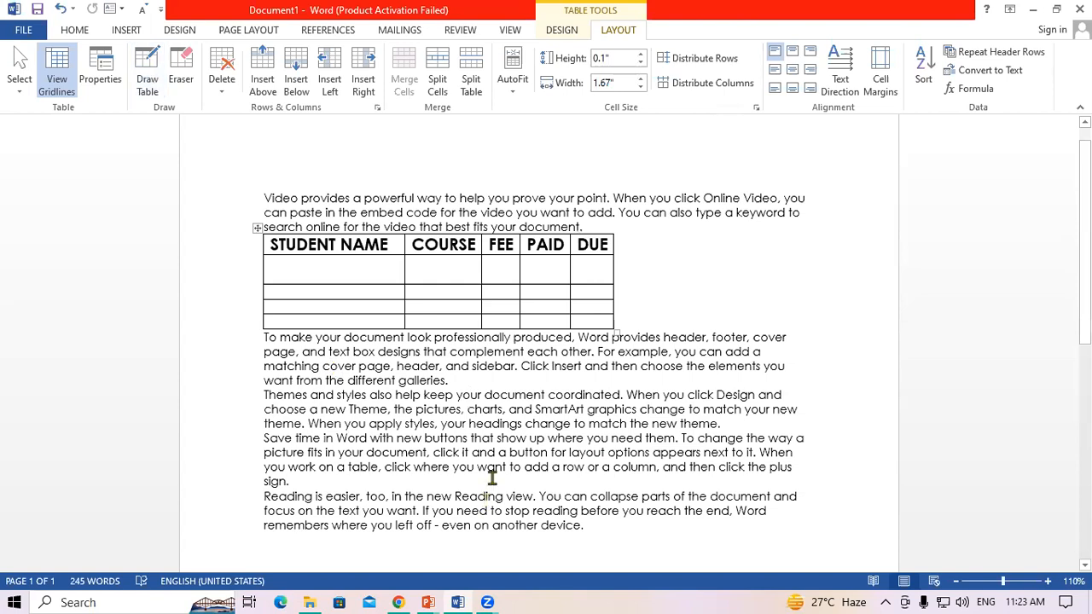
Undo the table layout changes and the sample text, back to the full-size table with the large bold headings
key(ctrl+z)
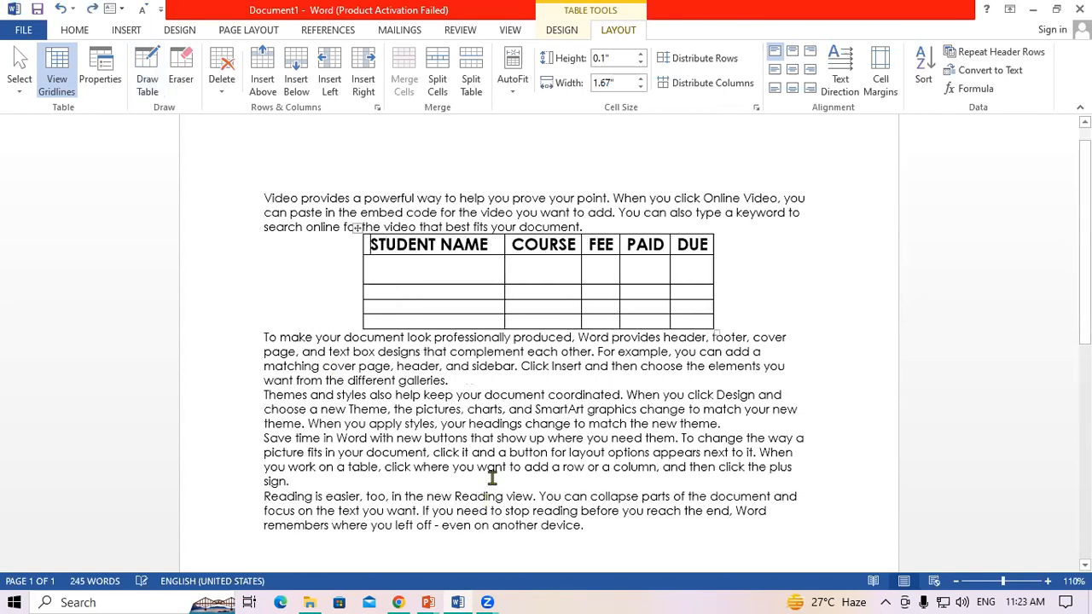
key(ctrl+z)
key(ctrl+z)
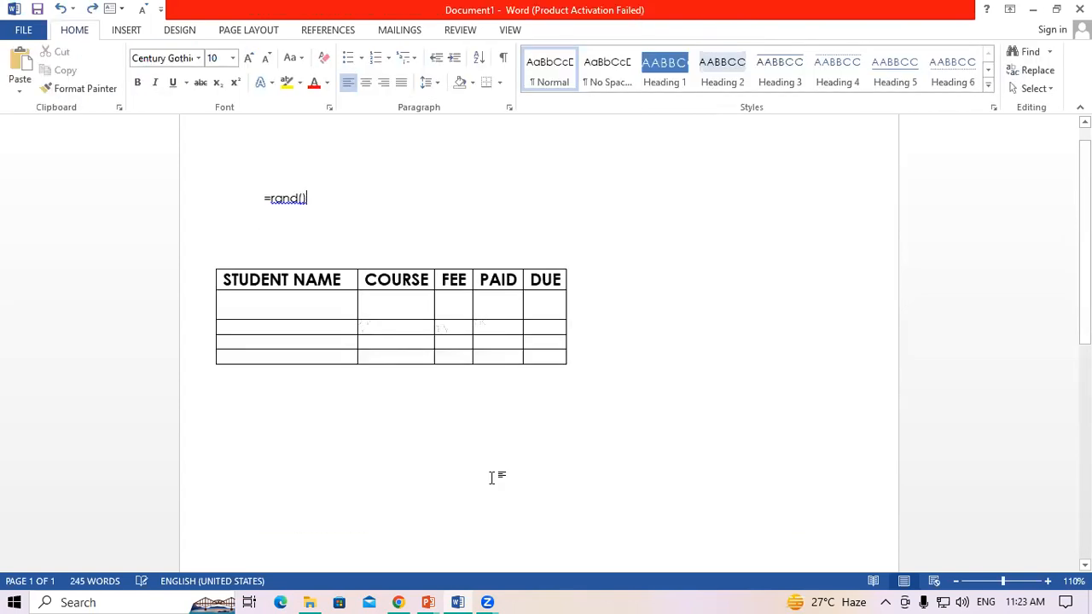
key(ctrl+z)
key(ctrl+z)
key(ctrl+z)
key(ctrl+z)
key(ctrl+z)
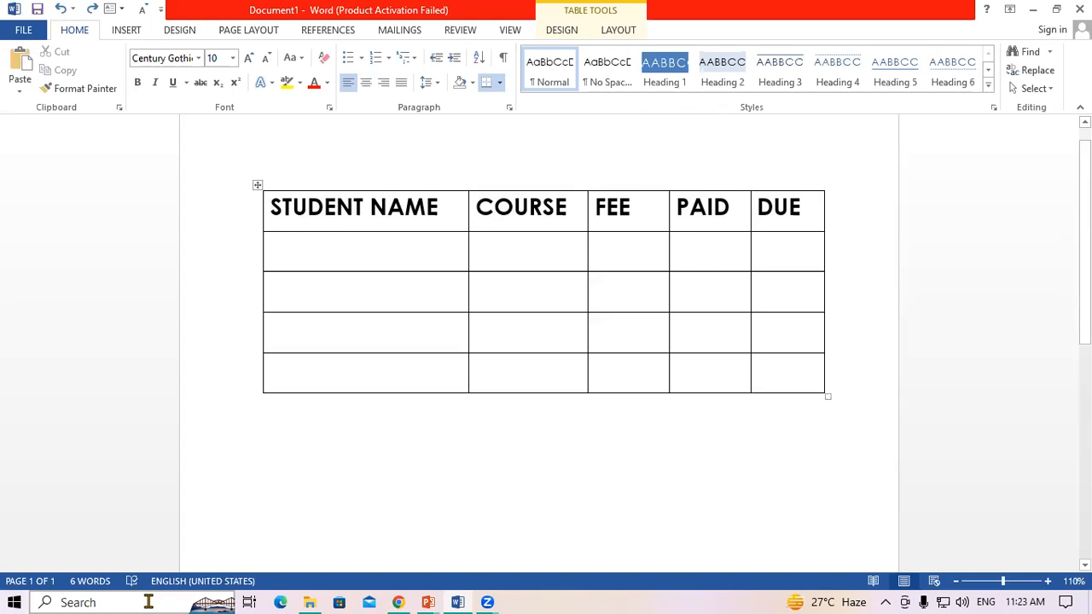
Draw horizontal lines across the full table width to split each of the first two blank rows in two
click(609, 29)
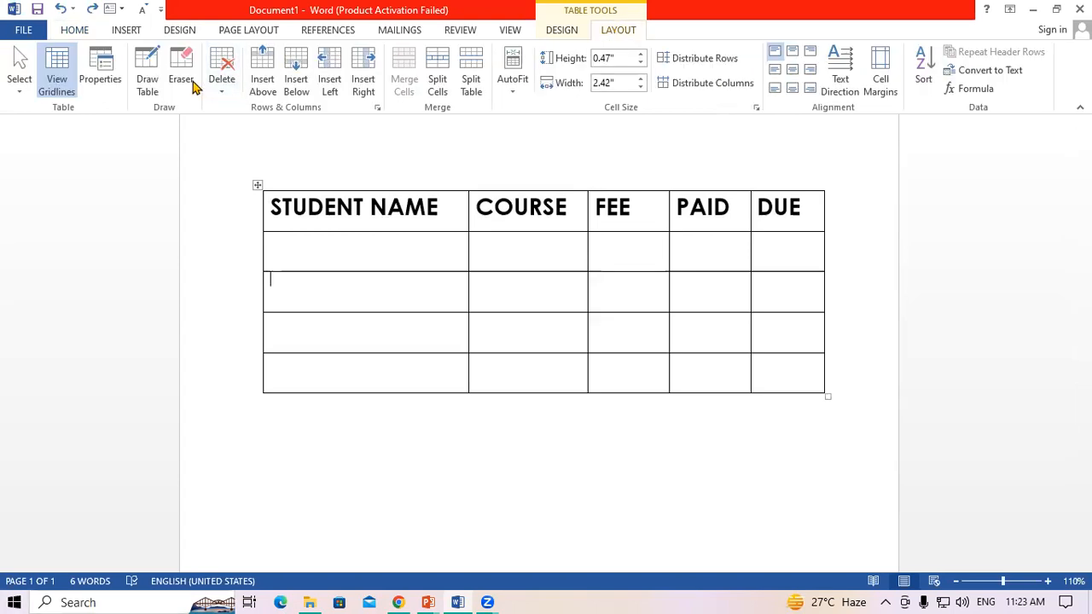
click(147, 81)
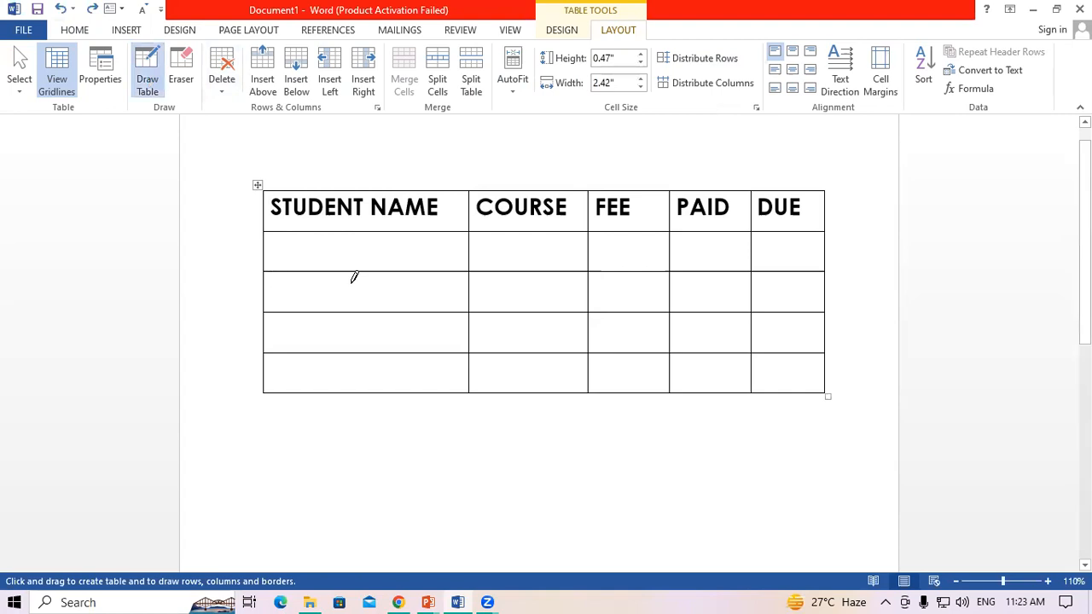
drag(265, 245, 765, 256)
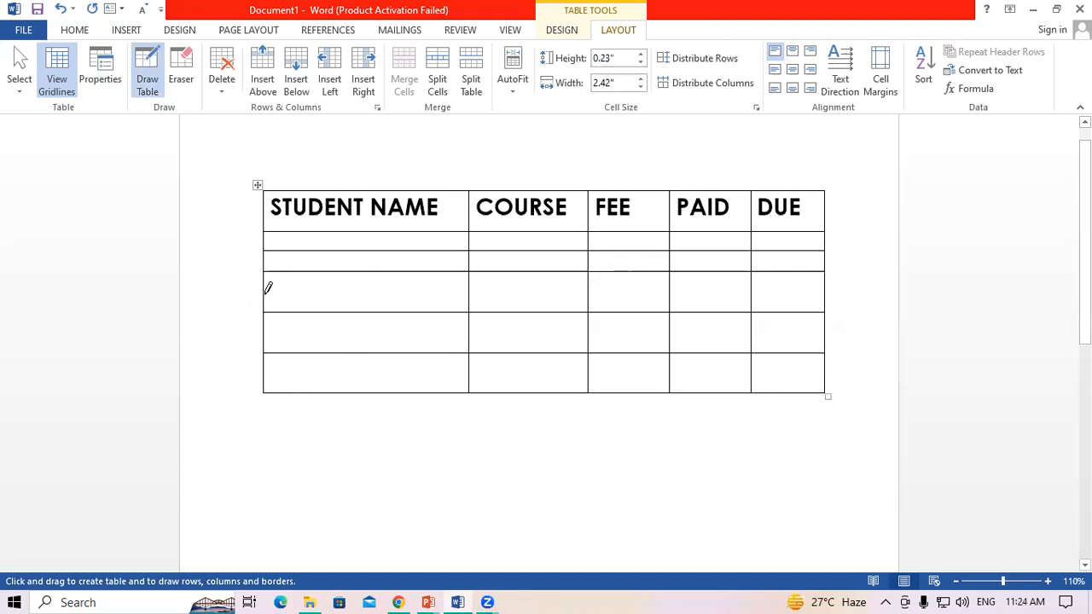
drag(261, 292, 820, 293)
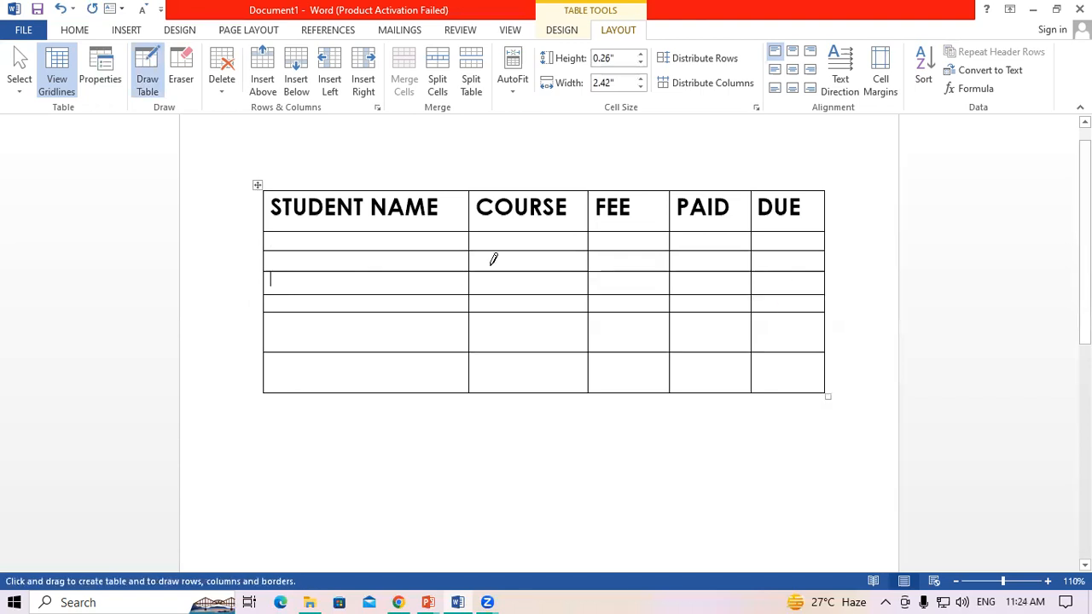
Draw a vertical line splitting the blank cells under STUDENT NAME, try a second one beside it, and undo the second
drag(378, 231, 378, 392)
drag(337, 227, 324, 389)
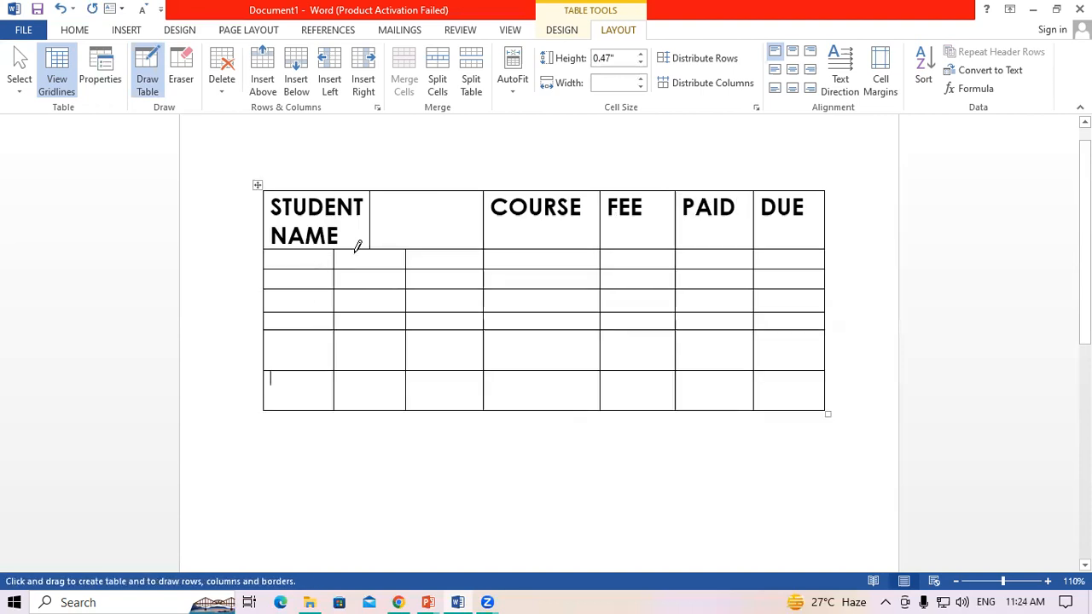
key(ctrl+z)
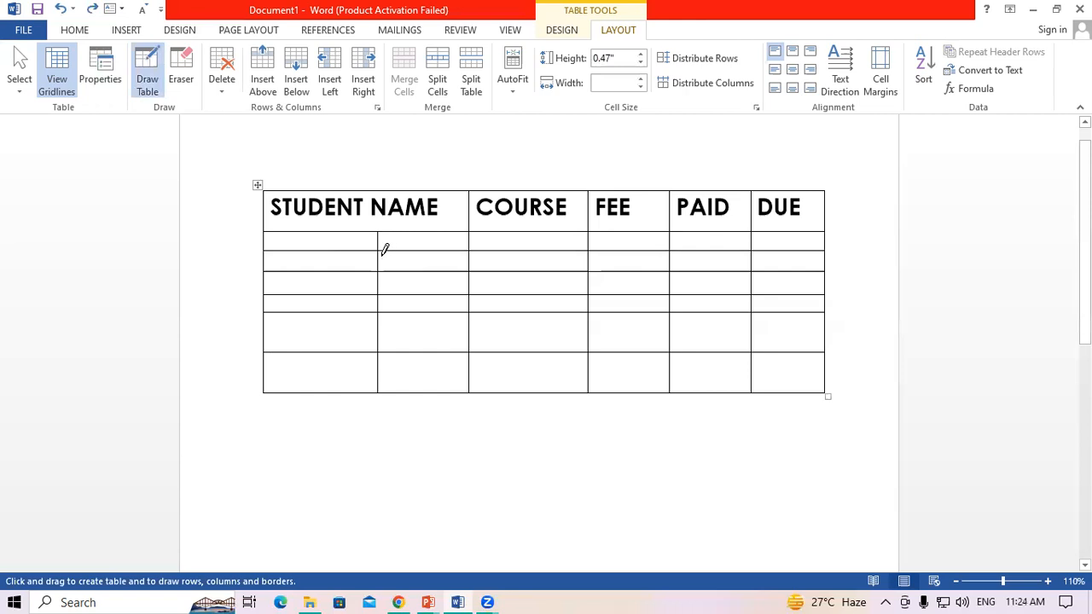
Draw horizontal lines across the table to split each of the last two blank rows in two
drag(265, 325, 822, 331)
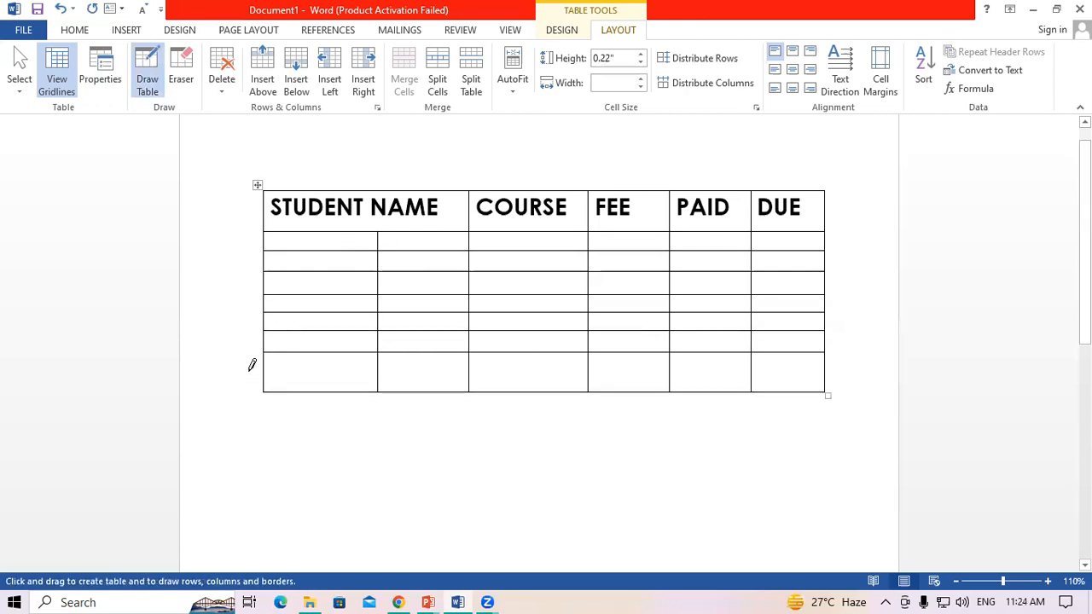
drag(264, 365, 820, 372)
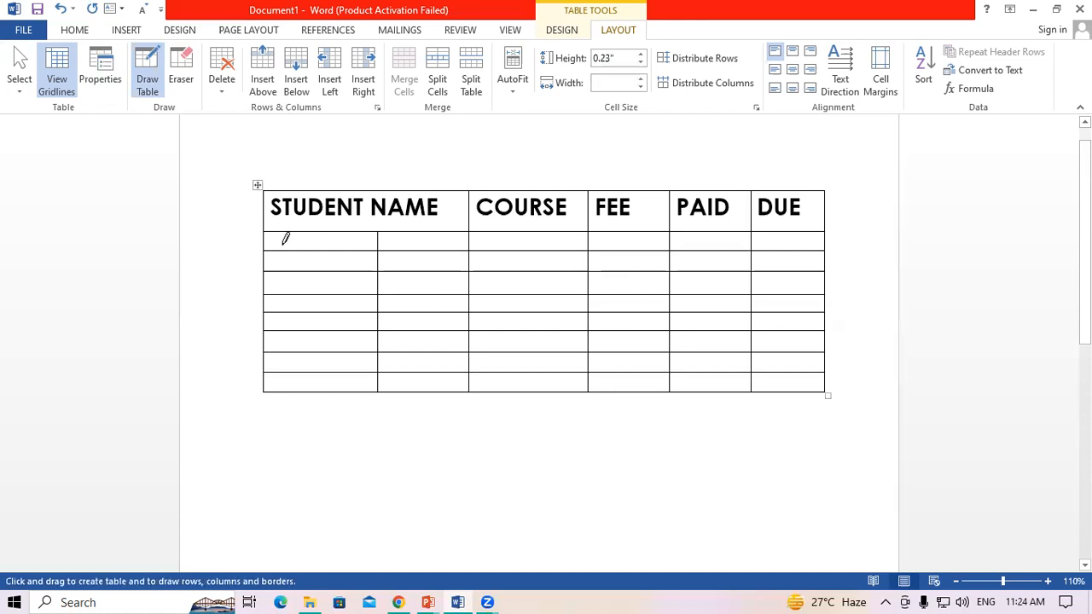
Draw vertical lines through the COURSE and FEE columns from the heading row down to the last row
drag(477, 189, 479, 394)
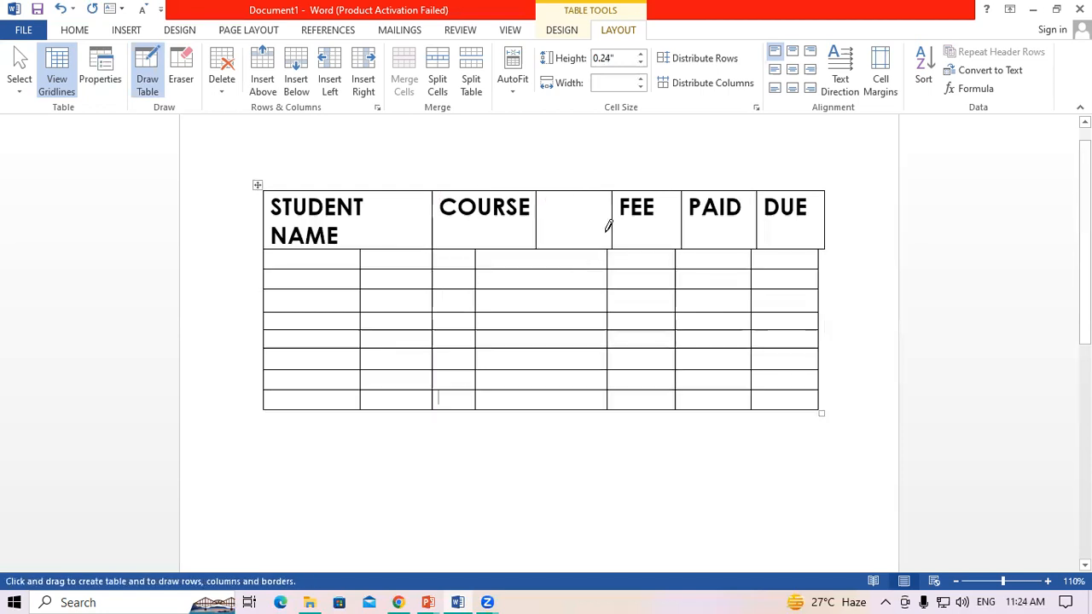
drag(629, 190, 630, 410)
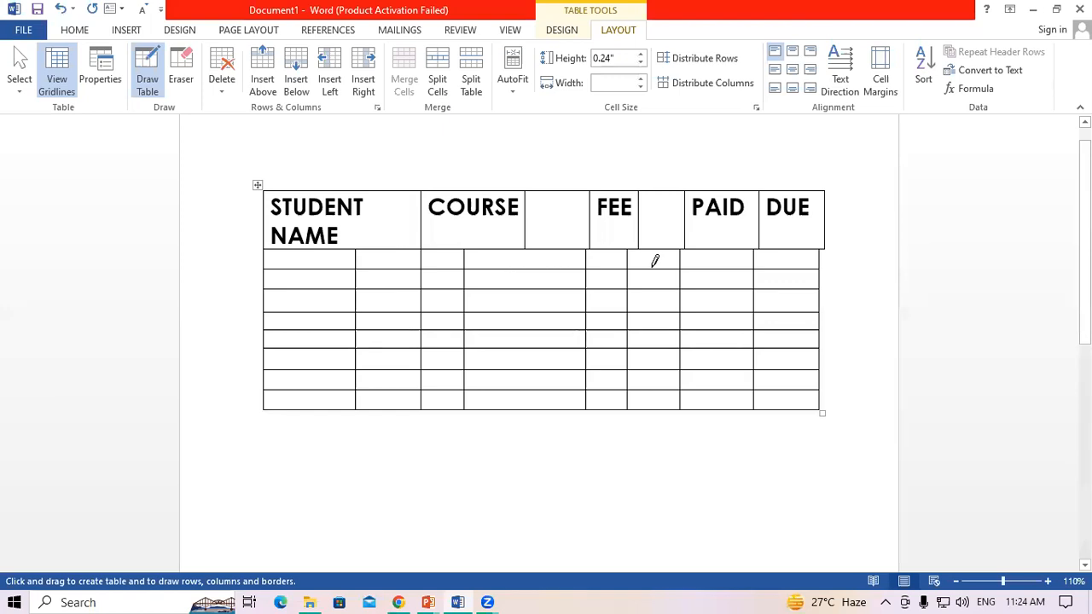
Undo all the drawn table lines and go back past the bold heading formatting and the table enlargement
key(ctrl+z)
key(ctrl+z)
key(ctrl+z)
key(ctrl+z)
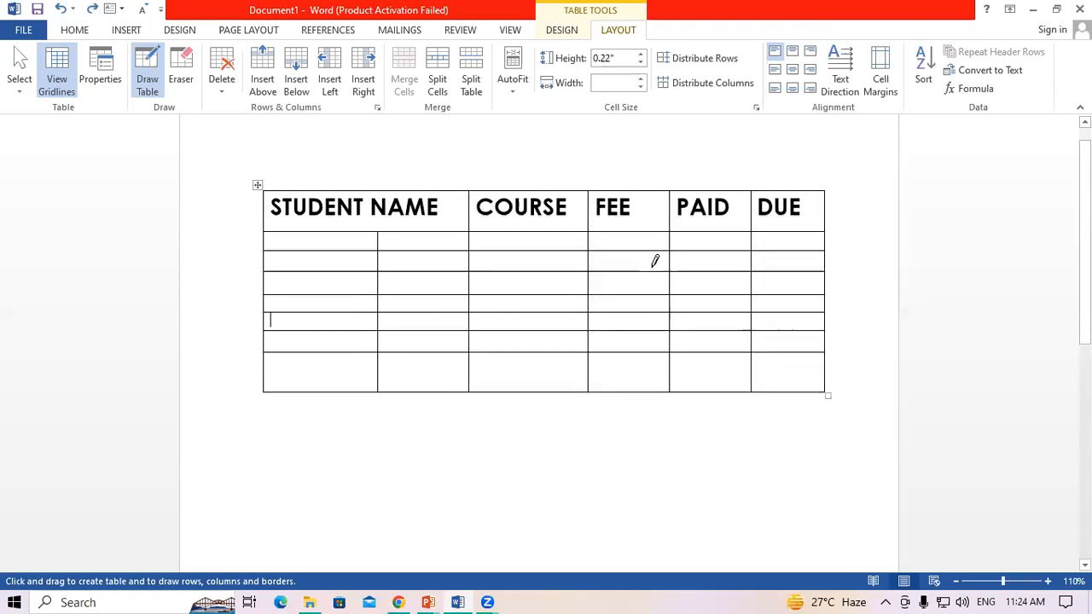
key(ctrl+z)
key(ctrl+z)
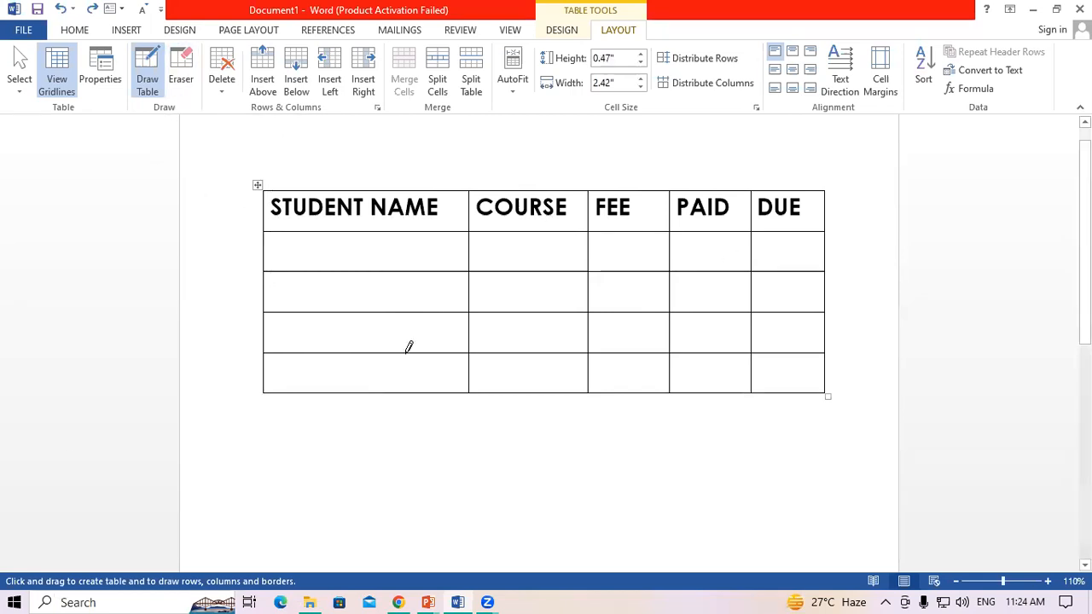
key(ctrl+z)
key(ctrl+z)
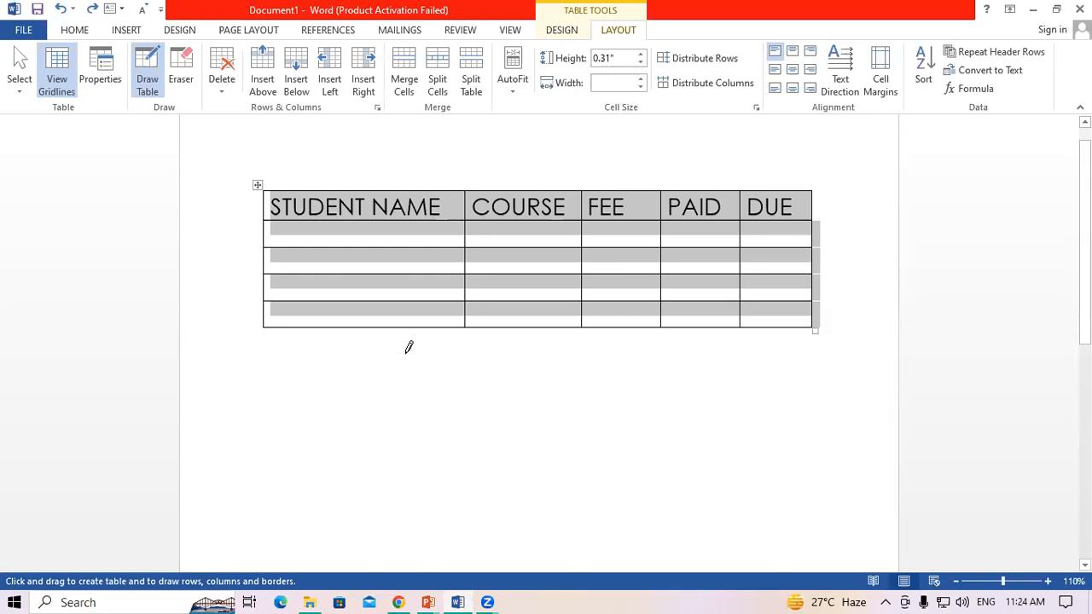
Redo the table formatting and the drawn lines, up to the split of the last blank row
key(ctrl+y)
key(ctrl+y)
key(ctrl+y)
key(ctrl+y)
key(ctrl+y)
key(ctrl+y)
key(ctrl+y)
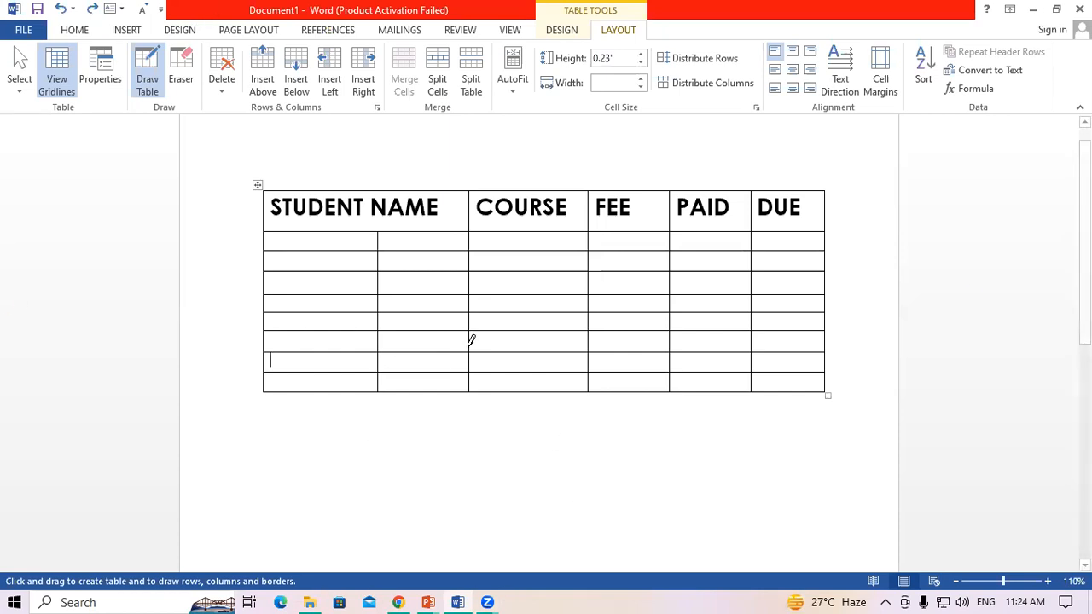
Erase all table rows below the first blank row with the Eraser, and undo the erasure
click(186, 89)
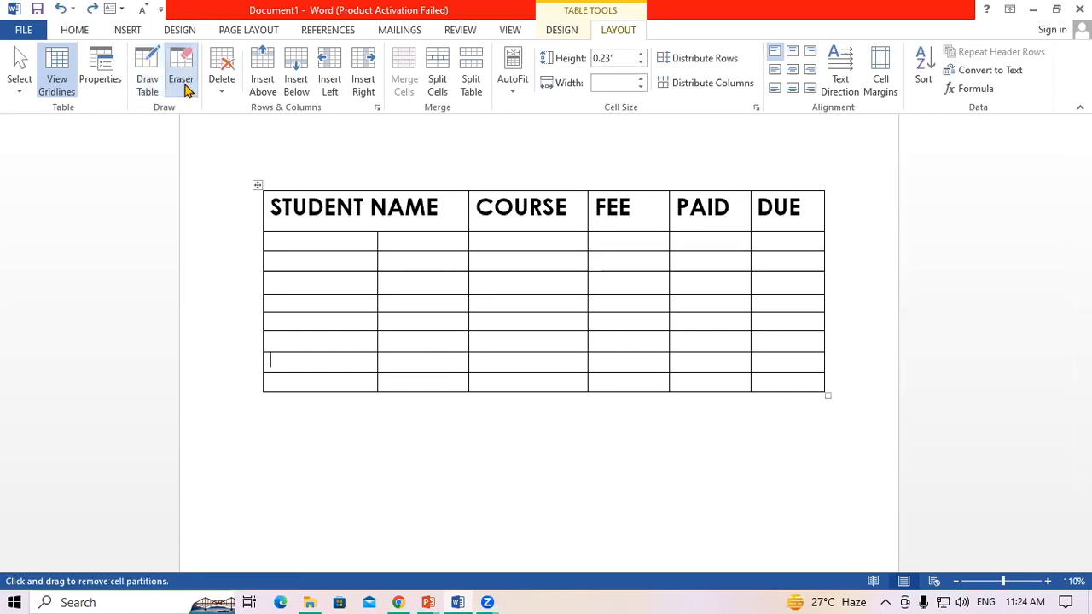
mouse_move(213, 254)
mouse_down()
mouse_move(640, 409)
mouse_move(861, 447)
mouse_up()
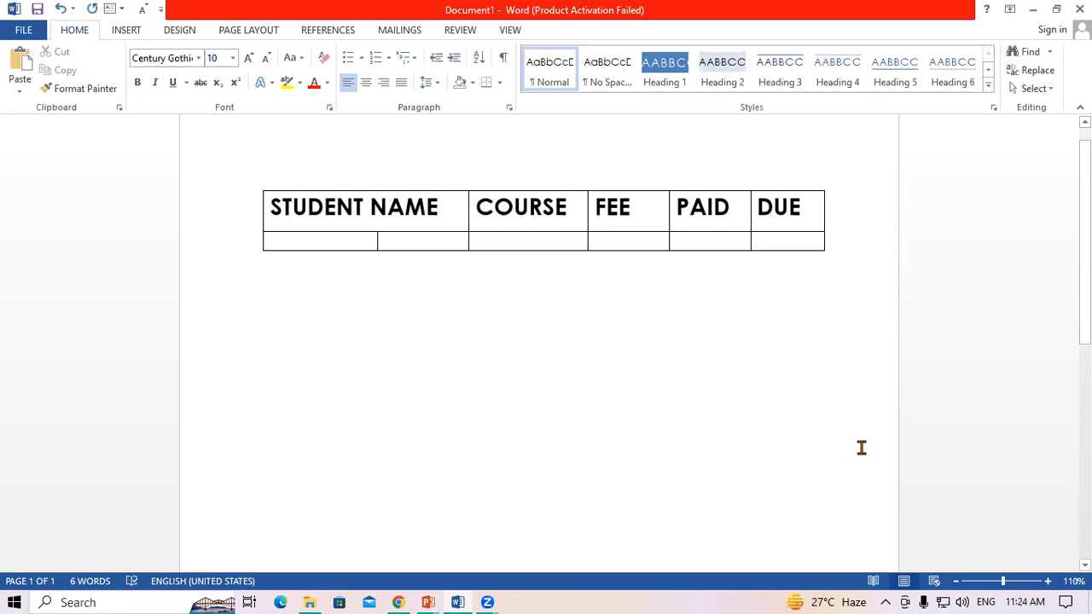
key(ctrl+z)
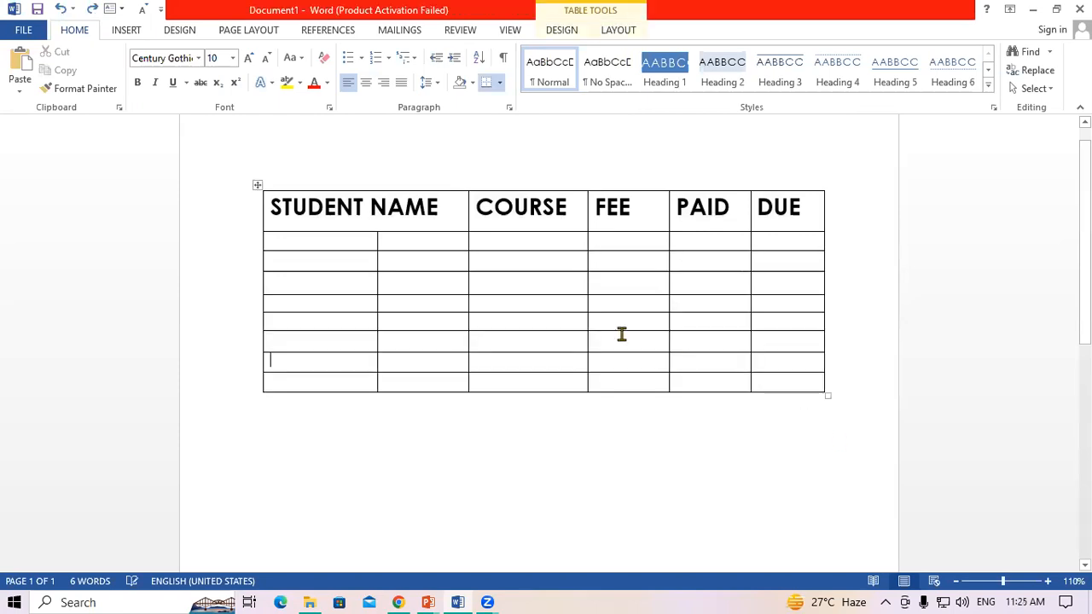
Erase the borders between the fourth and seventh blank rows in the STUDENT NAME sub-columns, and between the fourth and sixth in COURSE
click(614, 32)
click(184, 78)
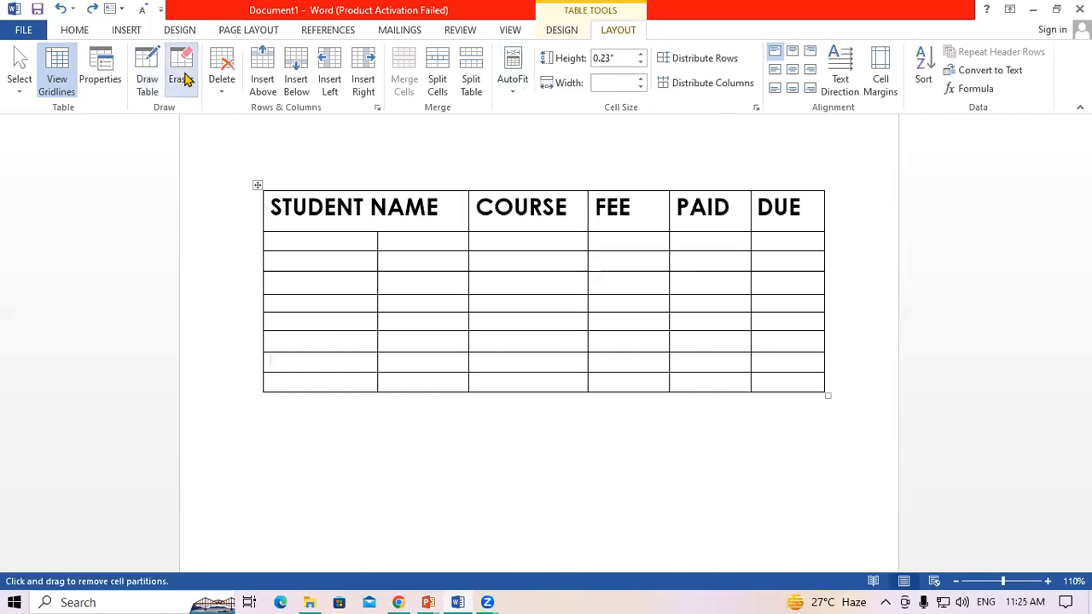
click(331, 312)
click(338, 332)
click(417, 313)
drag(414, 331, 417, 334)
drag(435, 351, 465, 351)
click(546, 330)
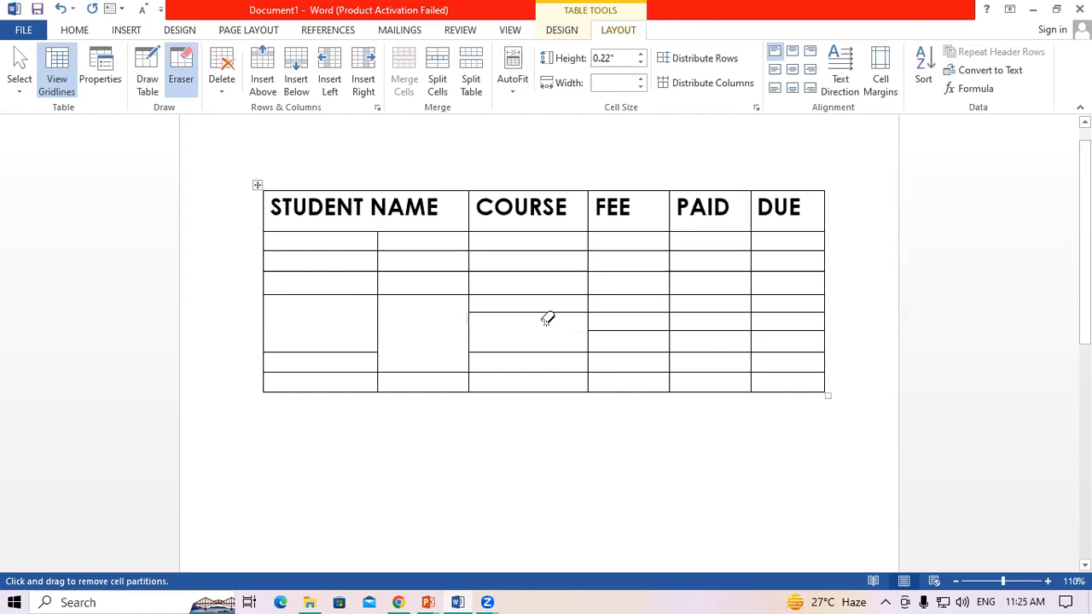
click(551, 312)
Erase single row borders in the upper FEE, COURSE and STUDENT NAME cells, and several in the PAID and DUE columns
click(628, 266)
click(536, 266)
click(419, 270)
click(326, 250)
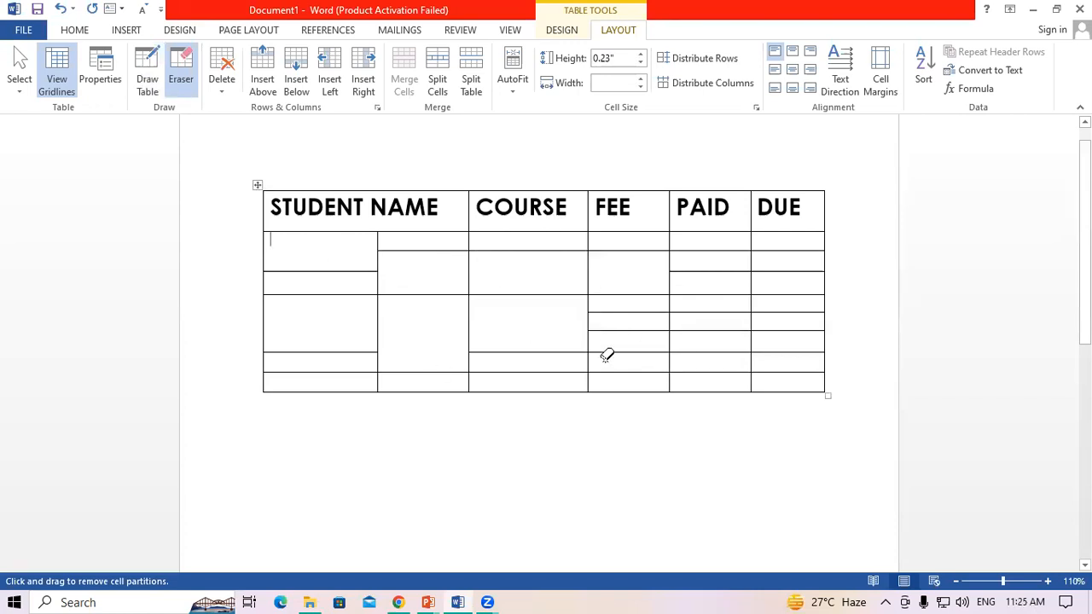
click(725, 312)
click(720, 351)
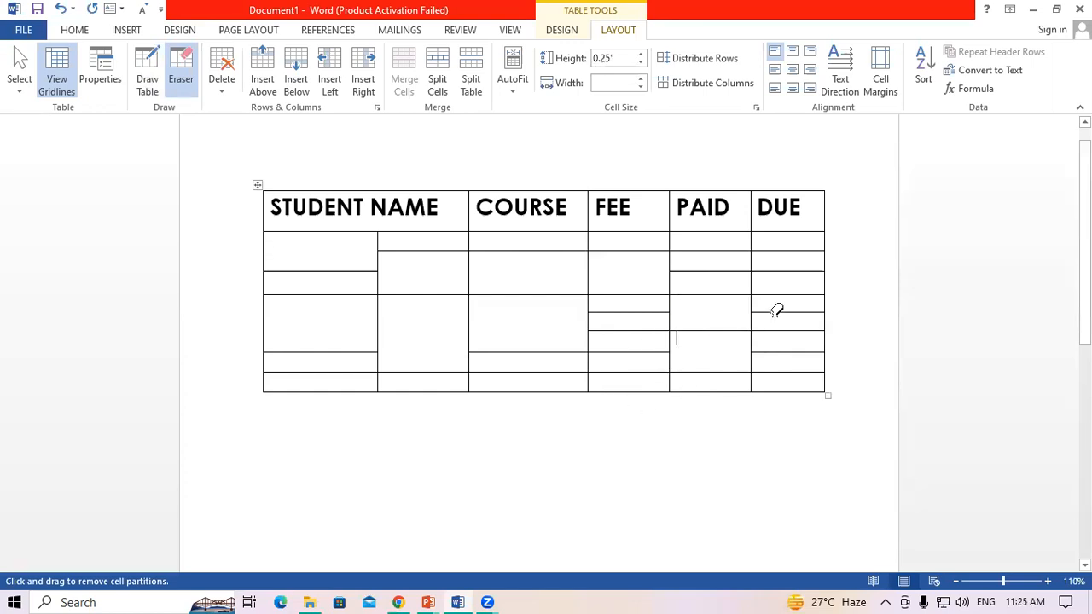
click(776, 312)
click(779, 251)
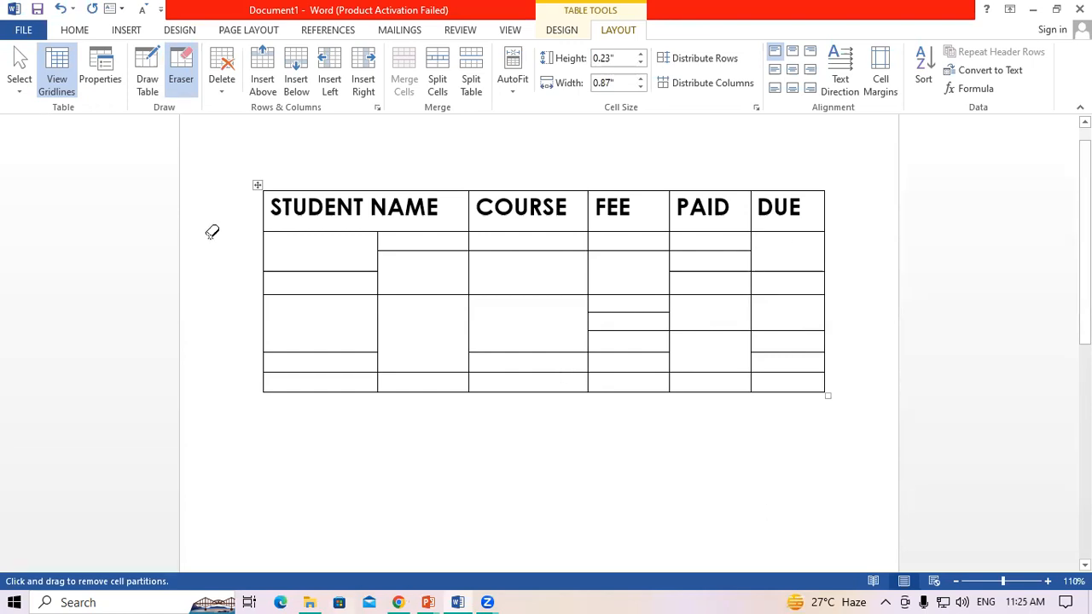
Erase all rows below the heading row in one sweep with the Eraser, and undo every border erasure
drag(227, 242, 850, 434)
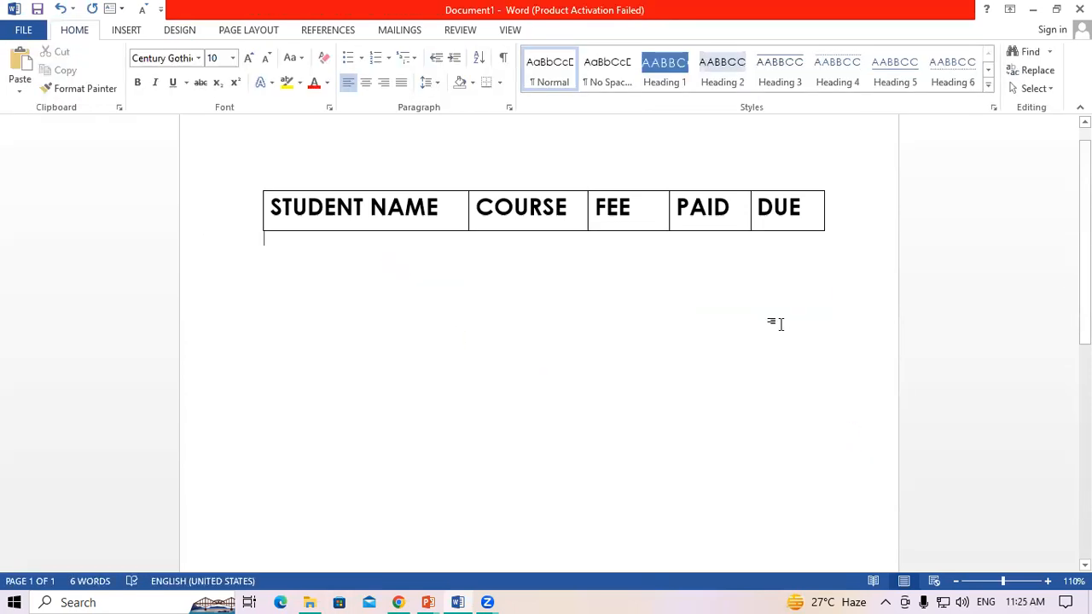
key(ctrl+z)
key(ctrl+z)
key(ctrl+z)
key(ctrl+z)
key(ctrl+z)
key(ctrl+z)
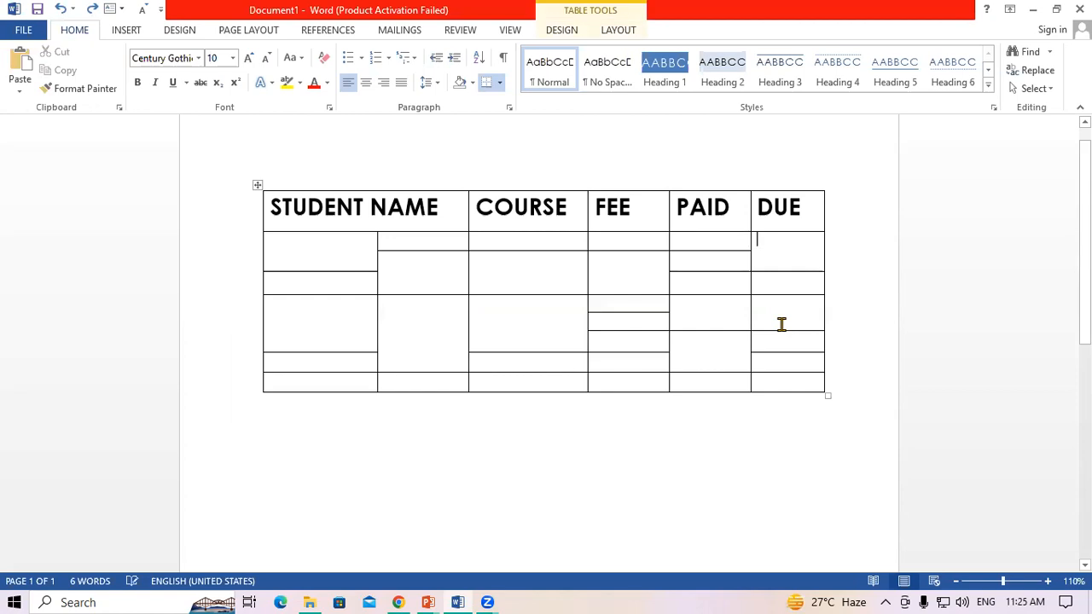
key(ctrl+z)
key(ctrl+z)
key(ctrl+z)
key(ctrl+z)
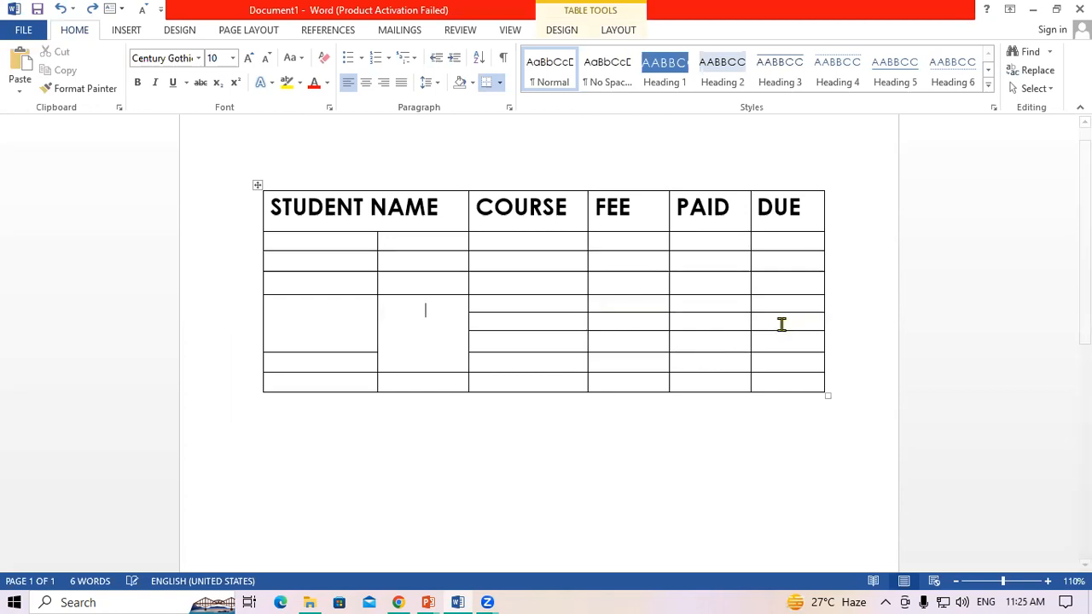
key(ctrl+z)
key(ctrl+z)
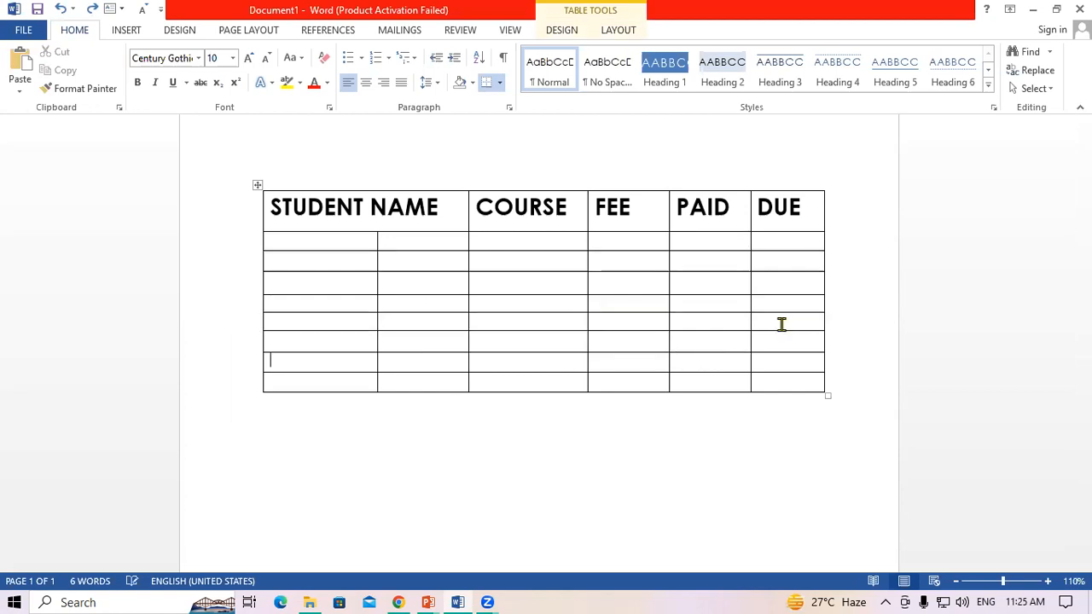
Delete the COURSE column through Delete Cells with the Delete entire column option, and undo the deletion
click(623, 36)
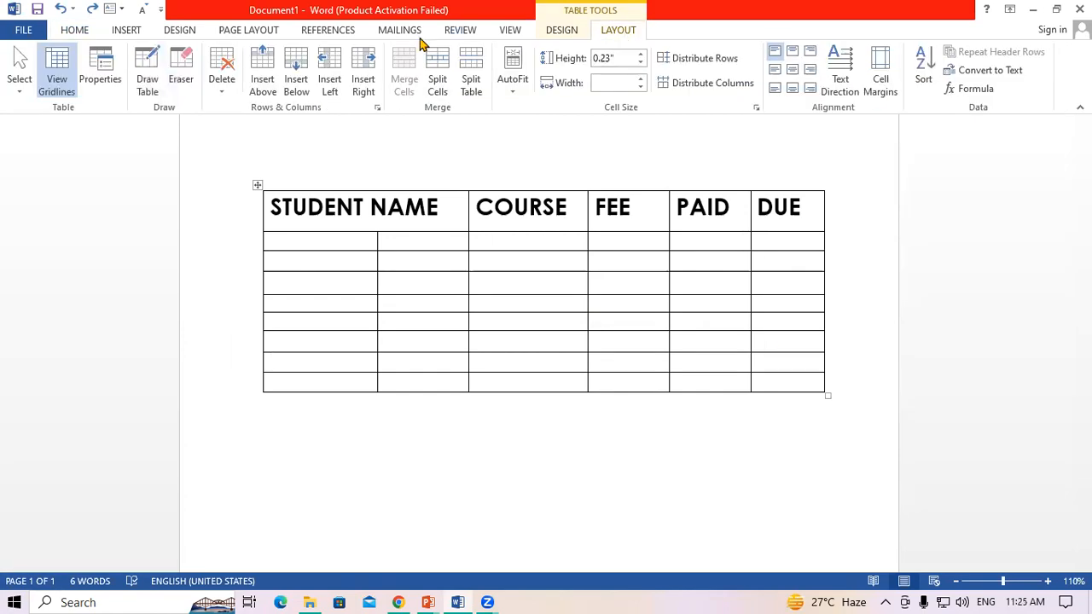
click(226, 93)
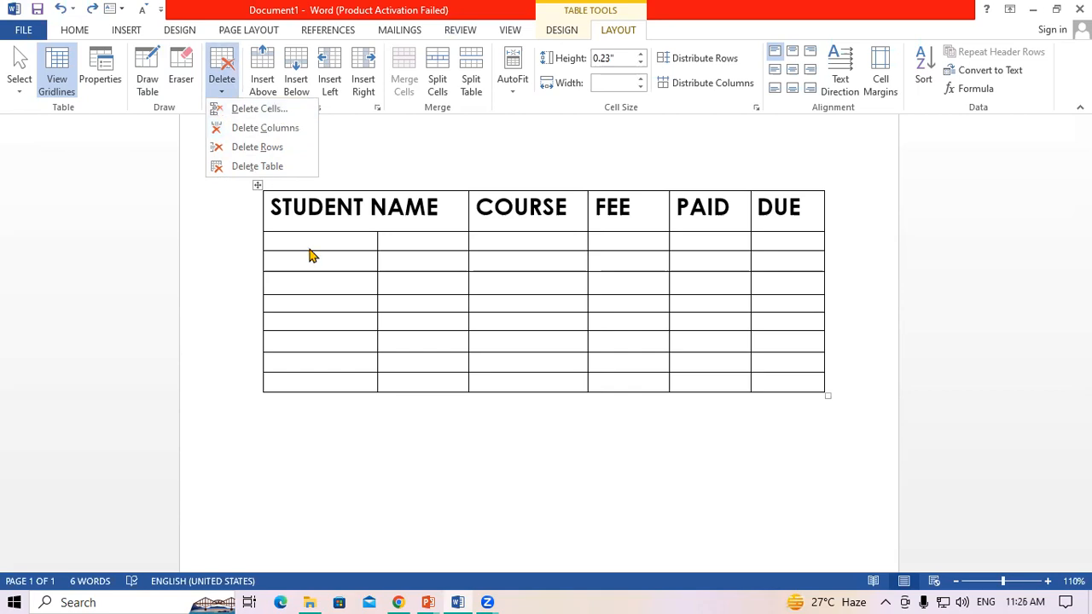
key(Escape)
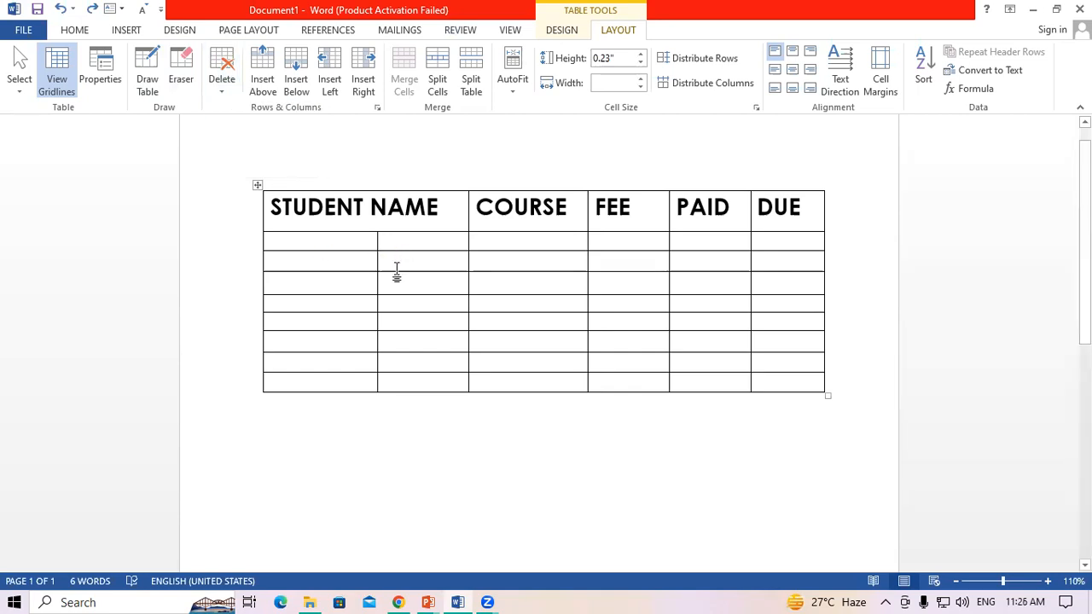
click(478, 207)
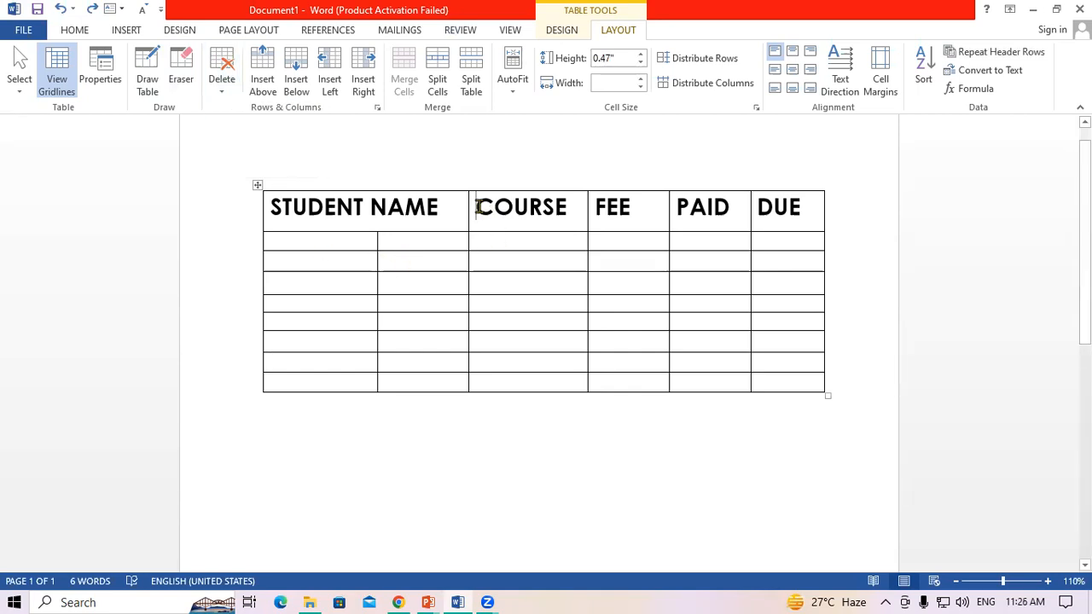
click(224, 92)
click(236, 109)
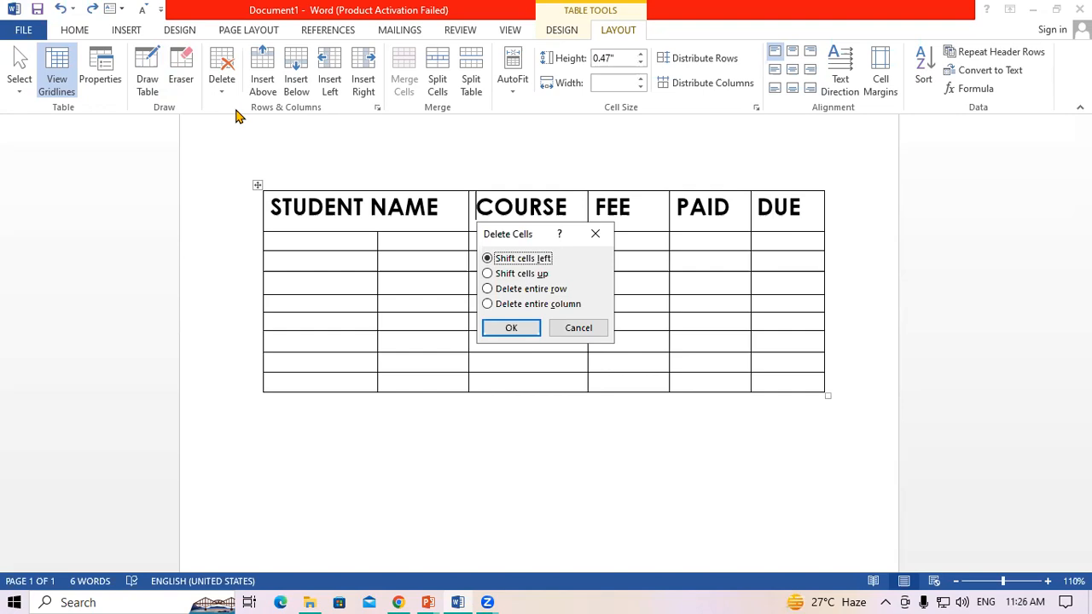
click(531, 305)
click(522, 328)
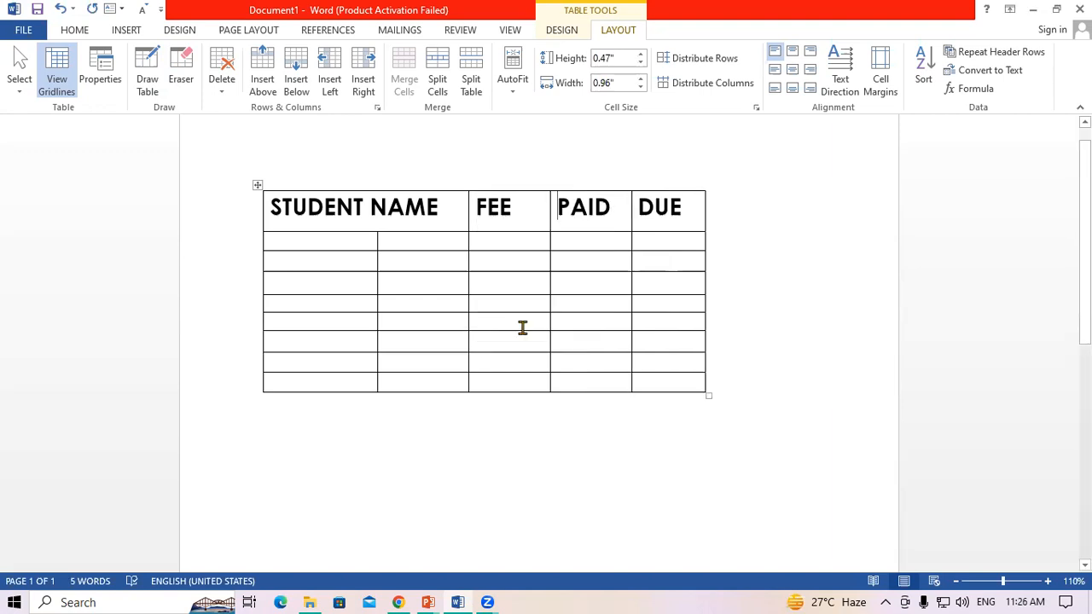
key(ctrl+z)
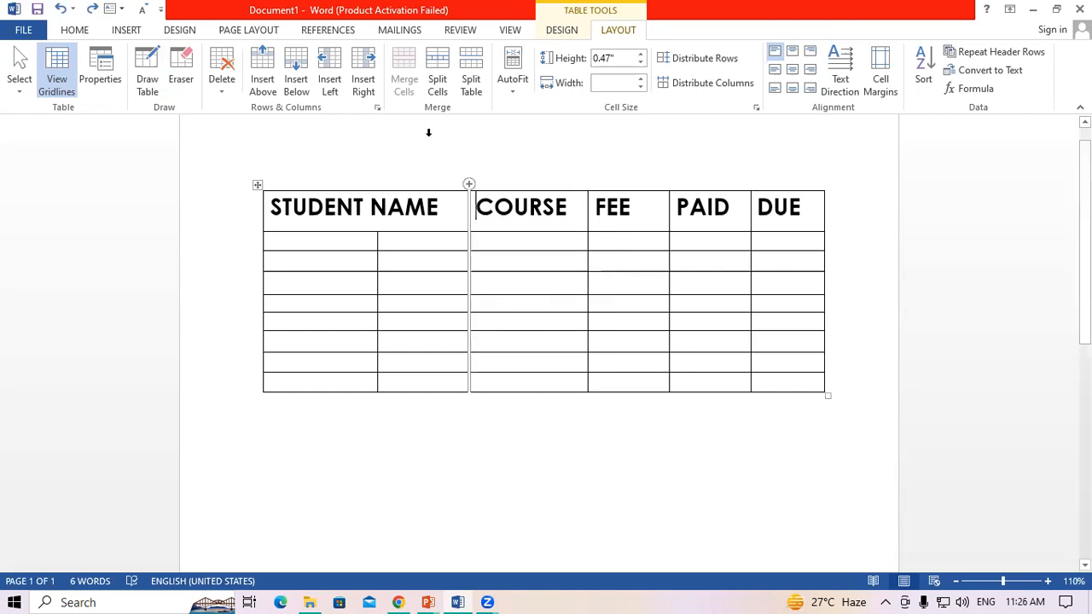
Delete the entire COURSE column once more using the Delete Cells options
click(226, 87)
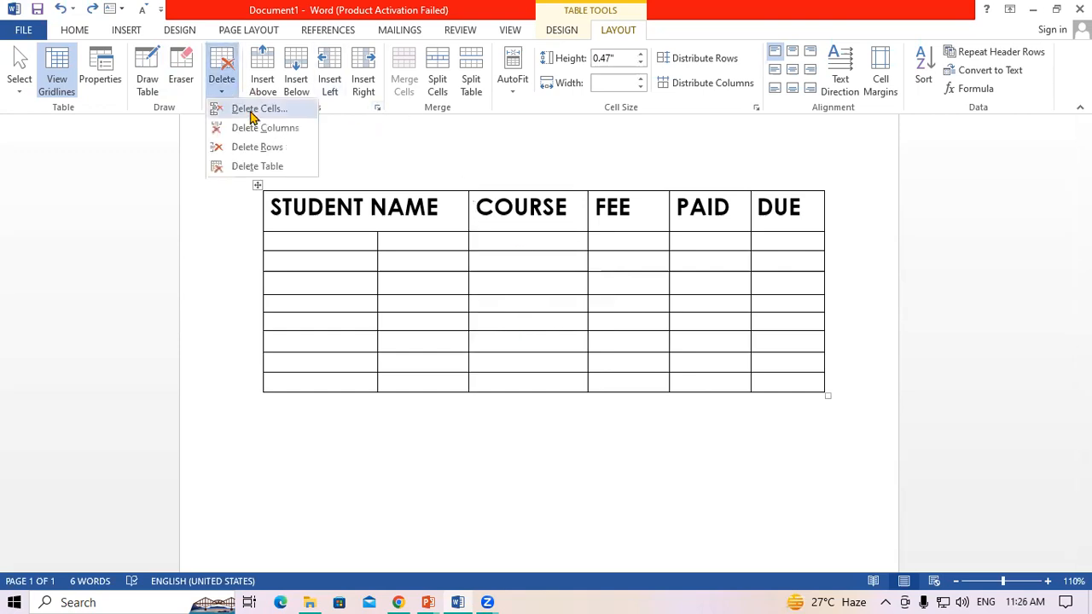
click(220, 109)
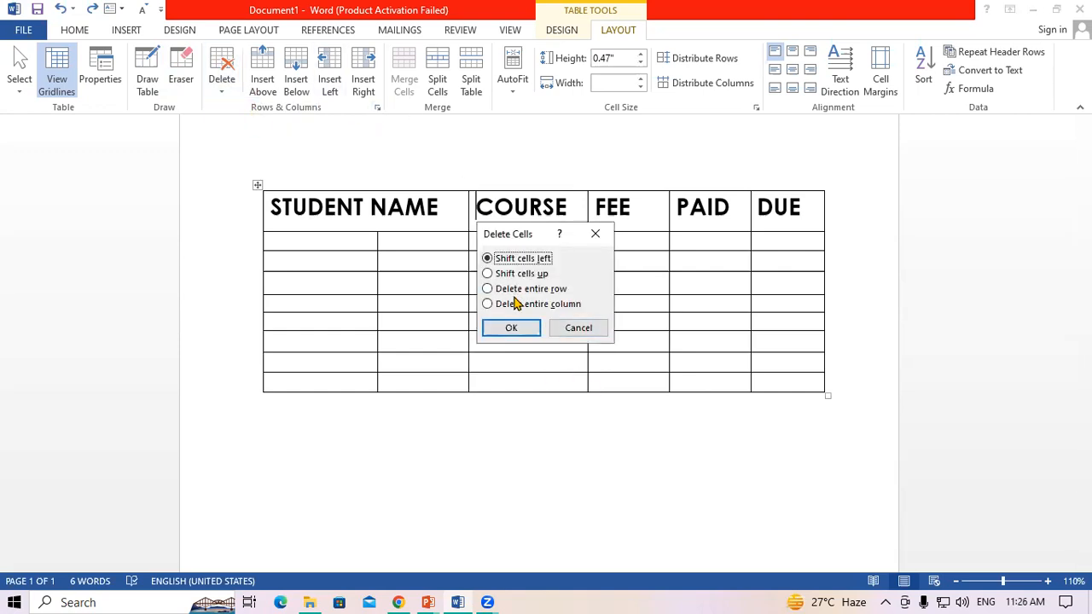
click(520, 306)
click(509, 331)
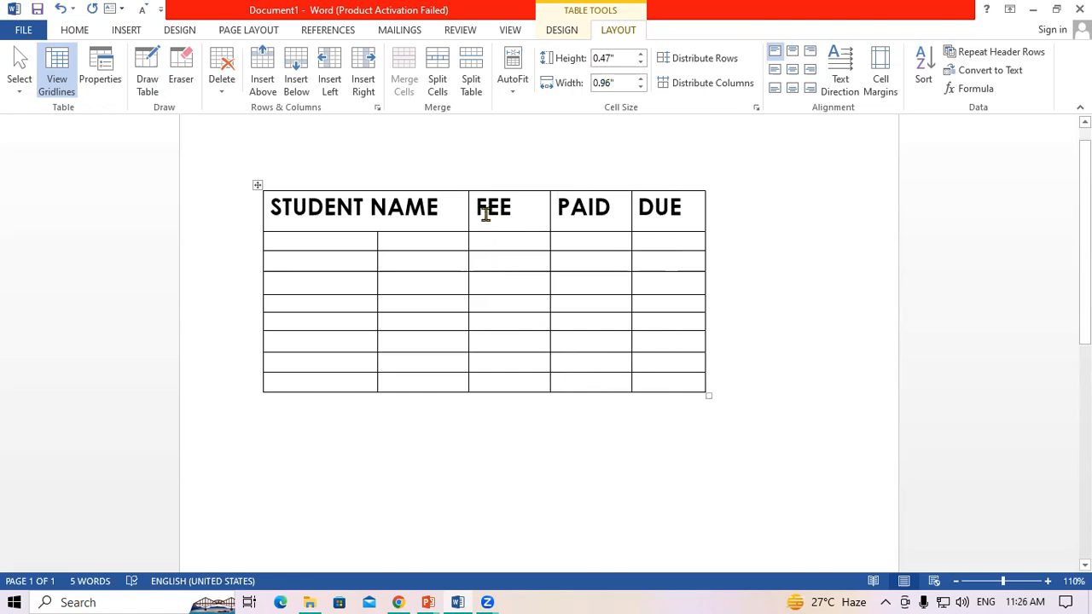
Delete the PAID heading cell with Shift cells left, and undo both this and the COURSE column deletion
click(221, 83)
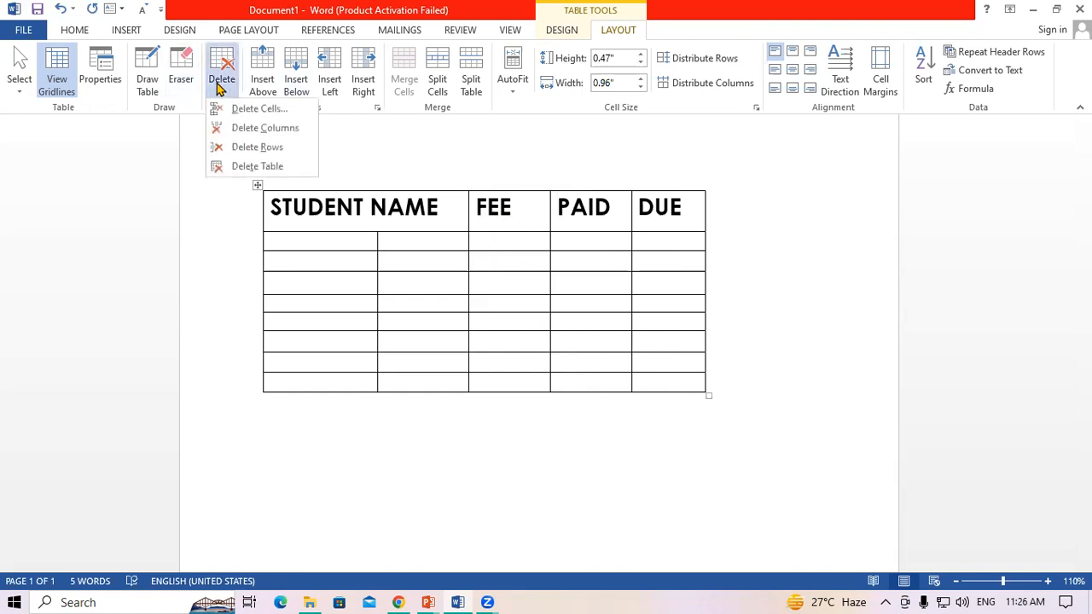
click(249, 109)
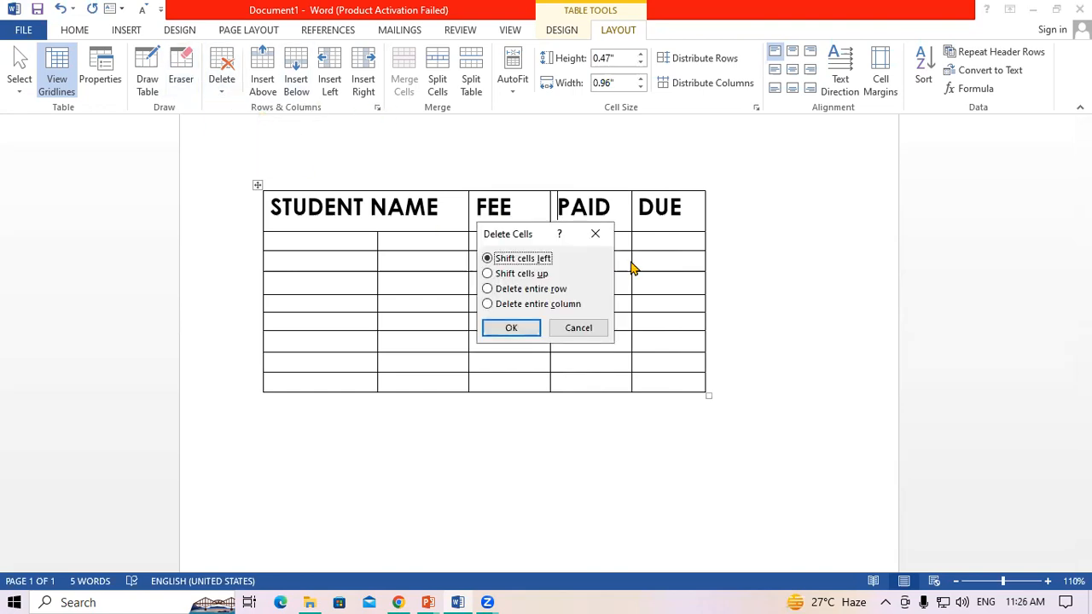
click(527, 329)
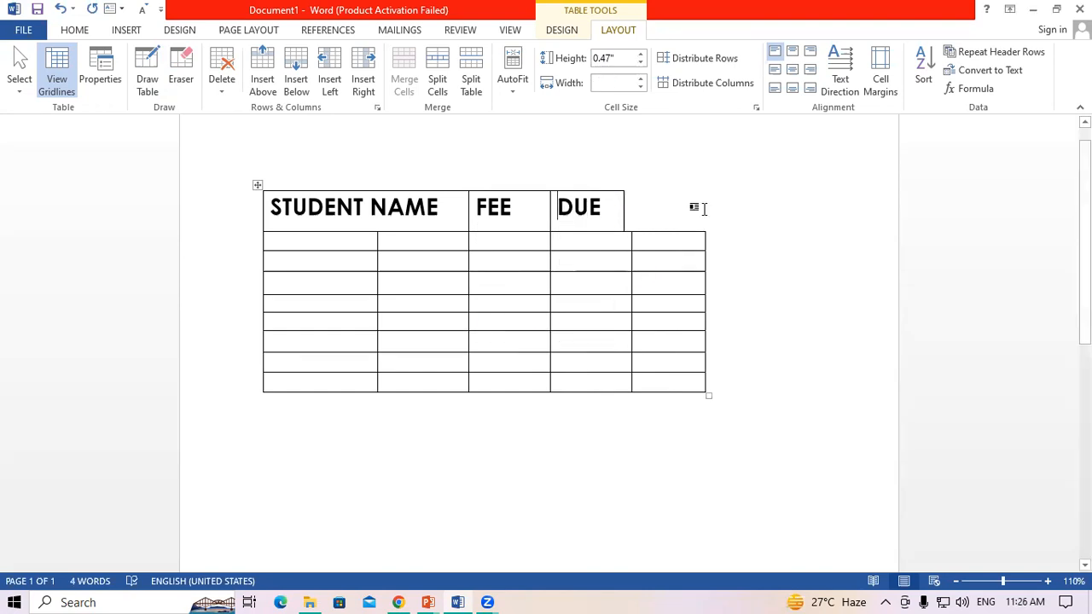
key(ctrl+z)
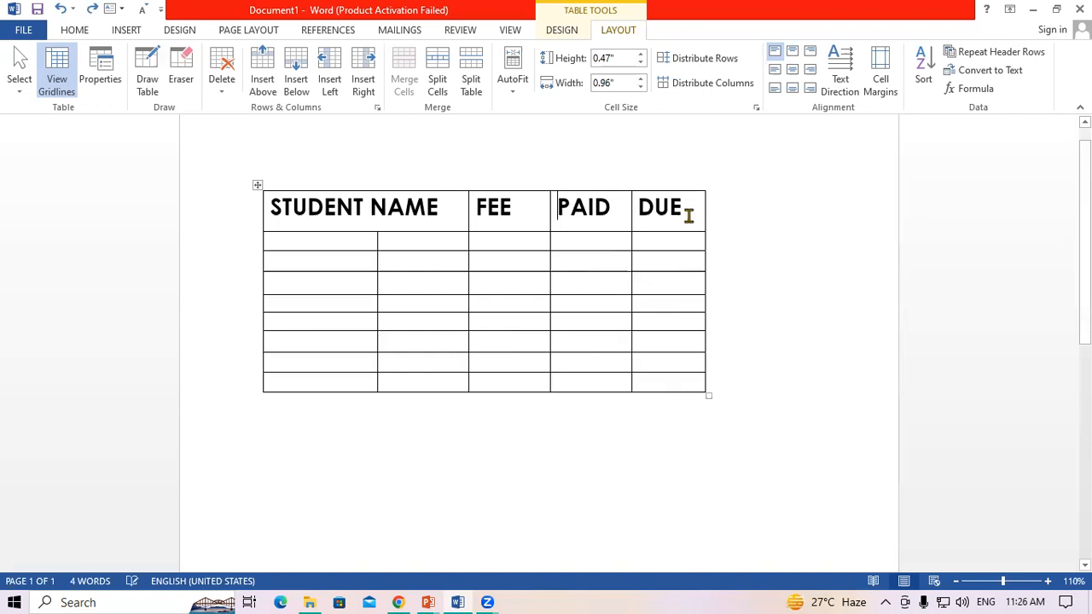
key(ctrl+z)
Delete the table's heading row with Delete Rows, and undo the deletion
click(220, 90)
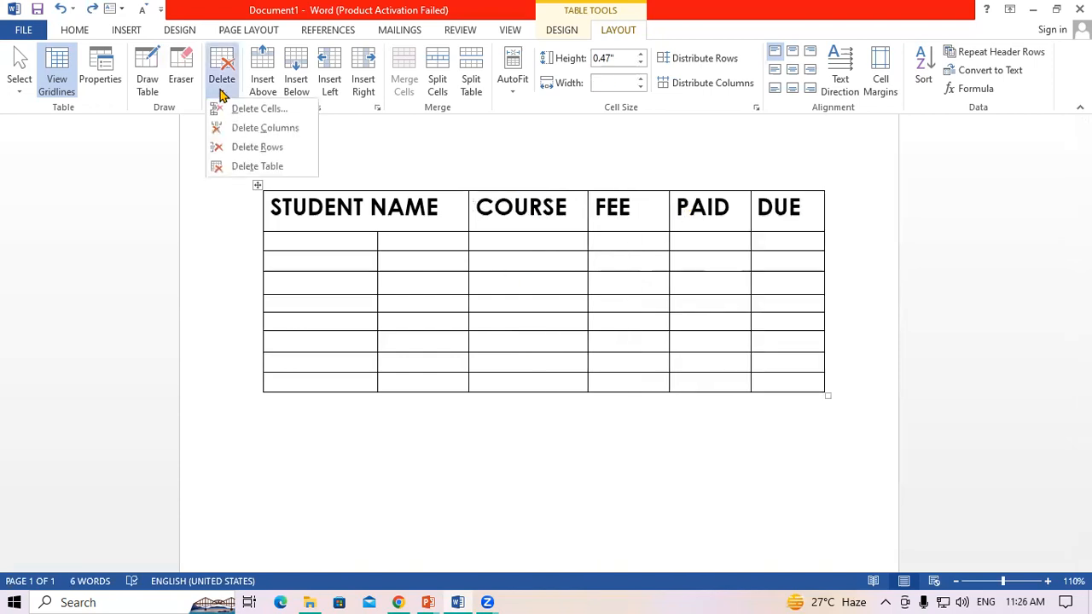
click(366, 263)
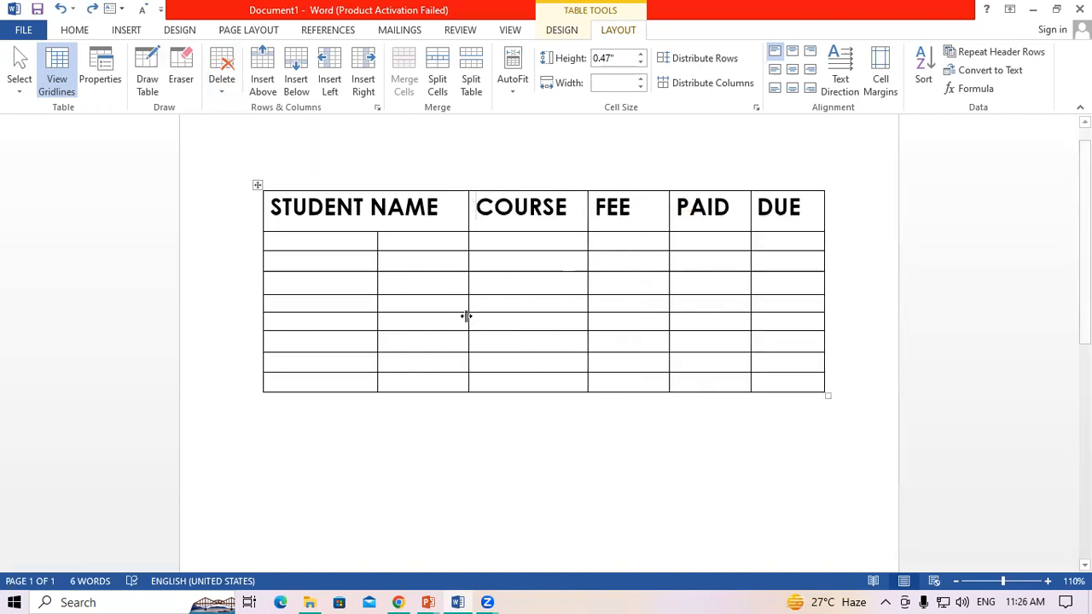
click(236, 96)
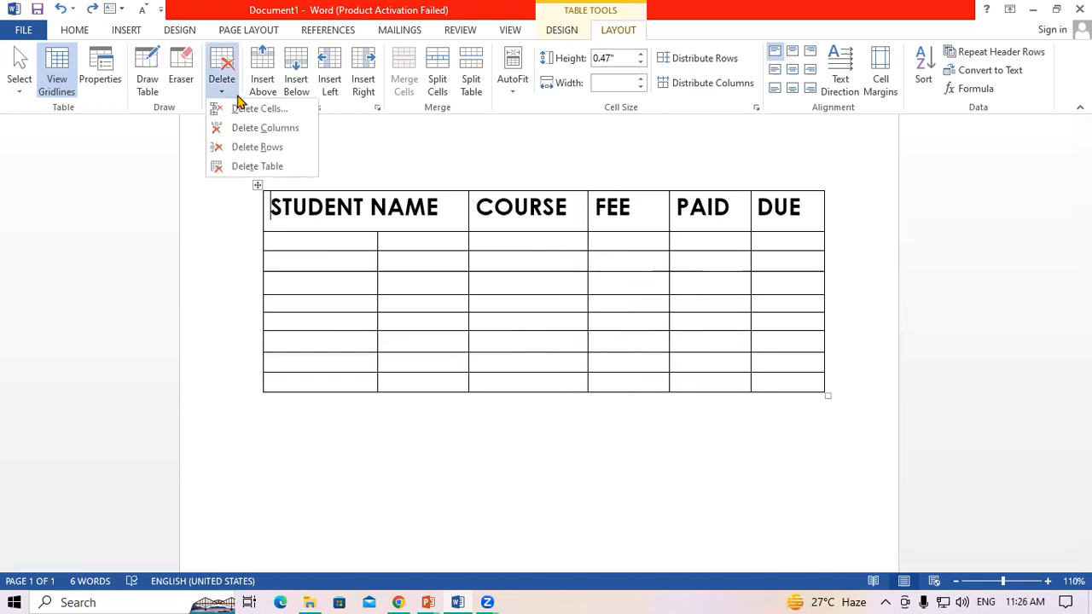
click(260, 146)
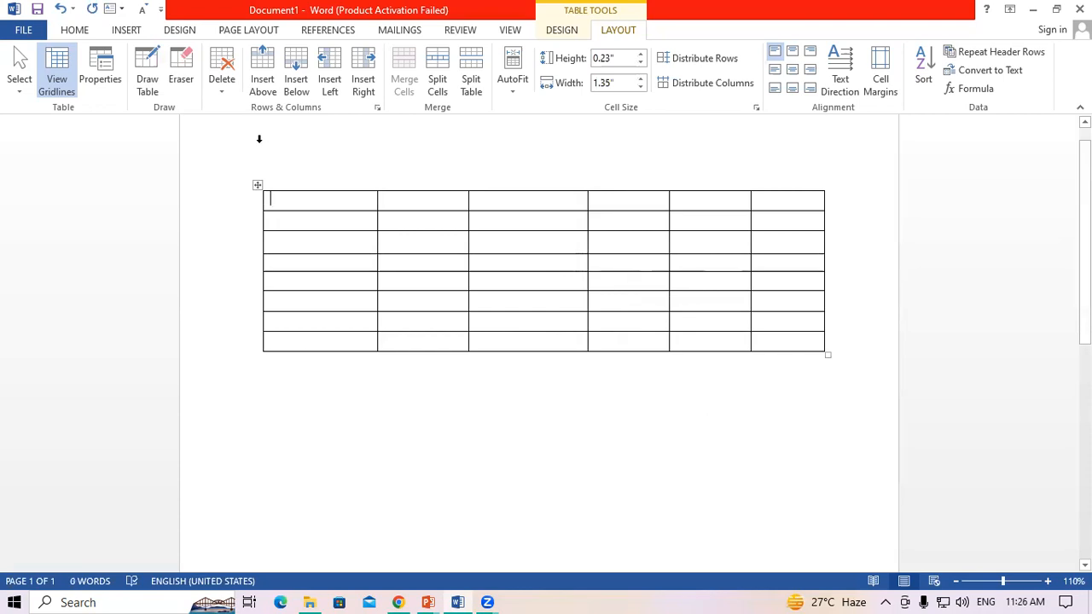
key(ctrl+z)
Delete the whole table with Delete Table, and undo the deletion
click(232, 90)
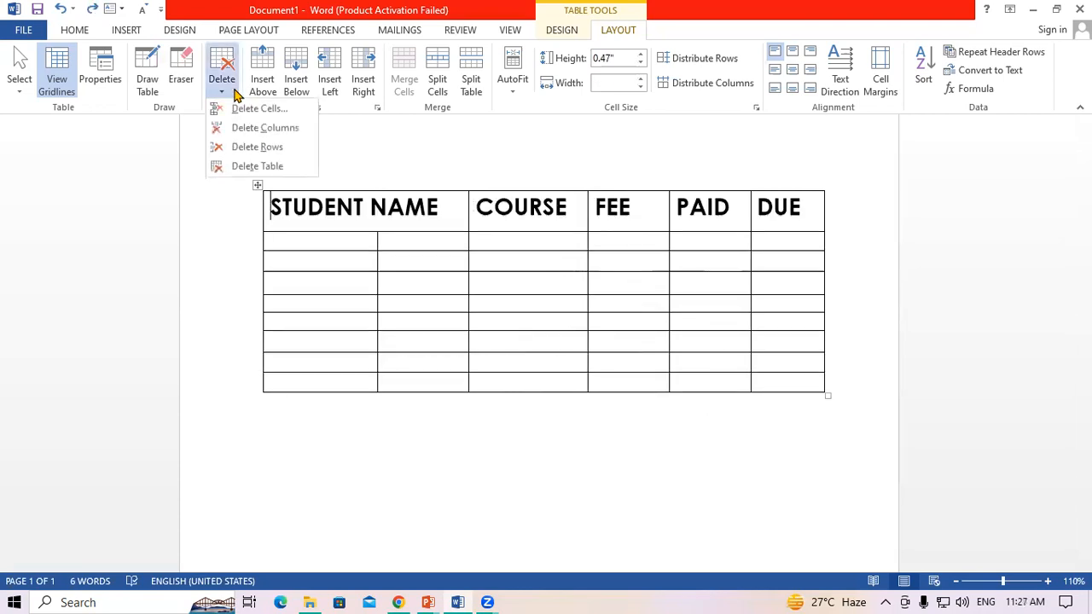
click(241, 165)
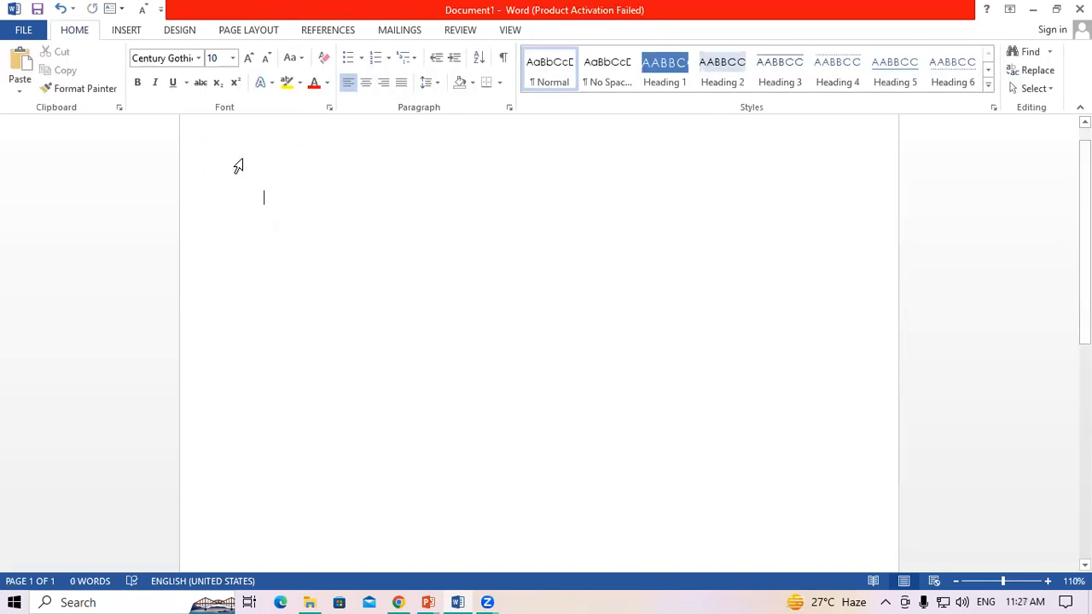
key(ctrl+z)
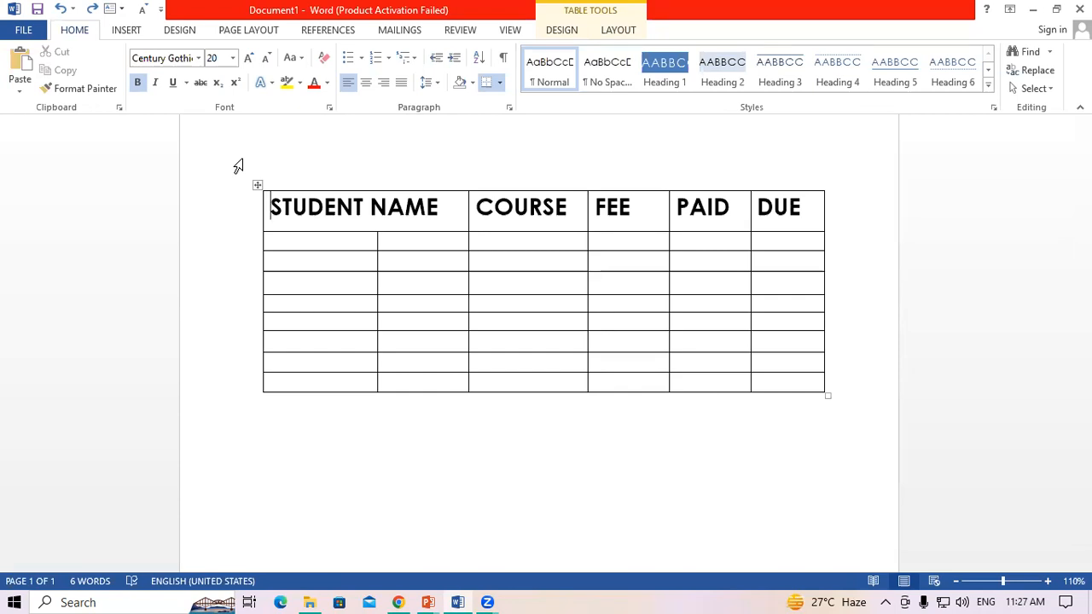
Undo the drawn lines that split the STUDENT NAME column and the three lower blank rows
click(534, 285)
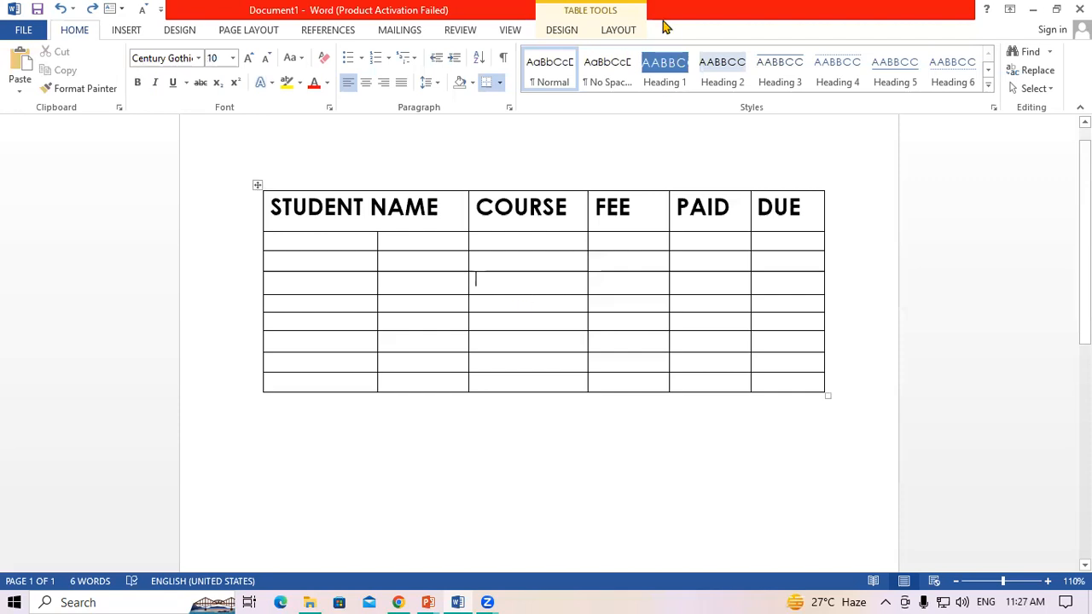
click(618, 30)
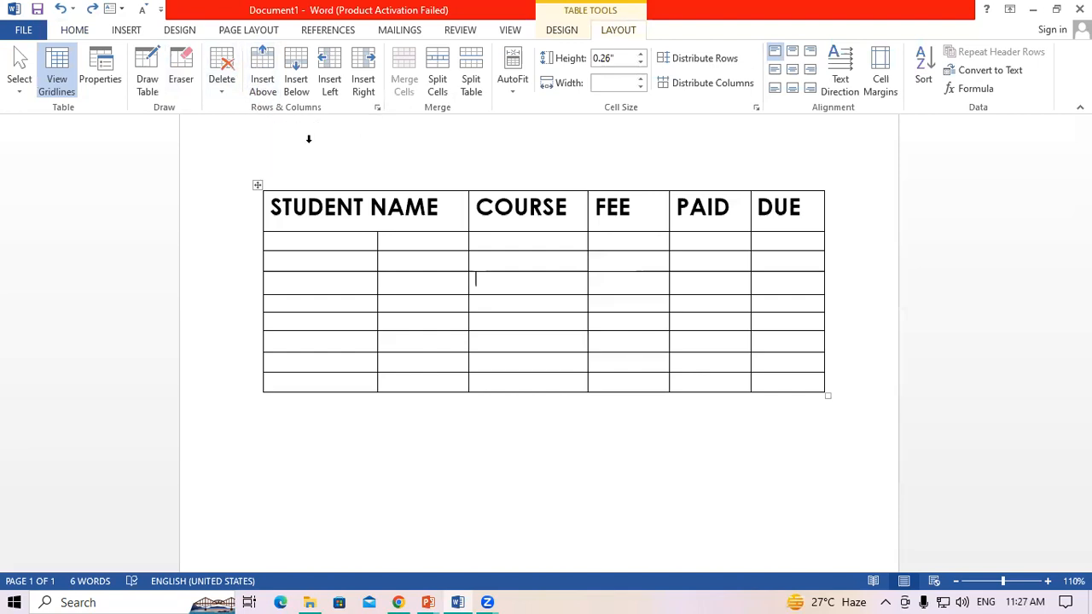
click(445, 282)
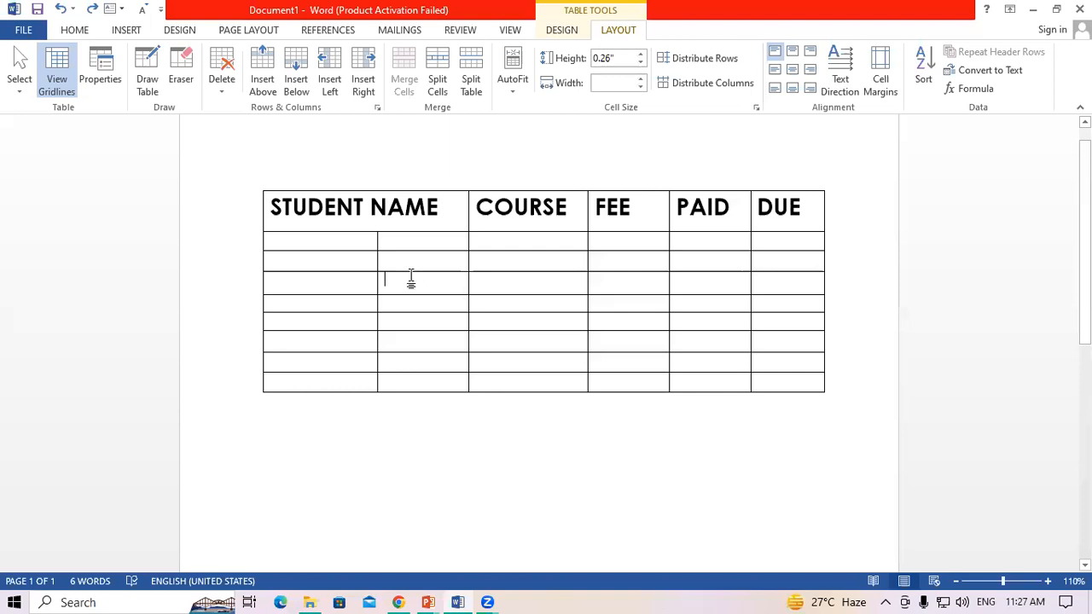
key(ctrl+z)
key(ctrl+z)
key(ctrl+z)
key(ctrl+z)
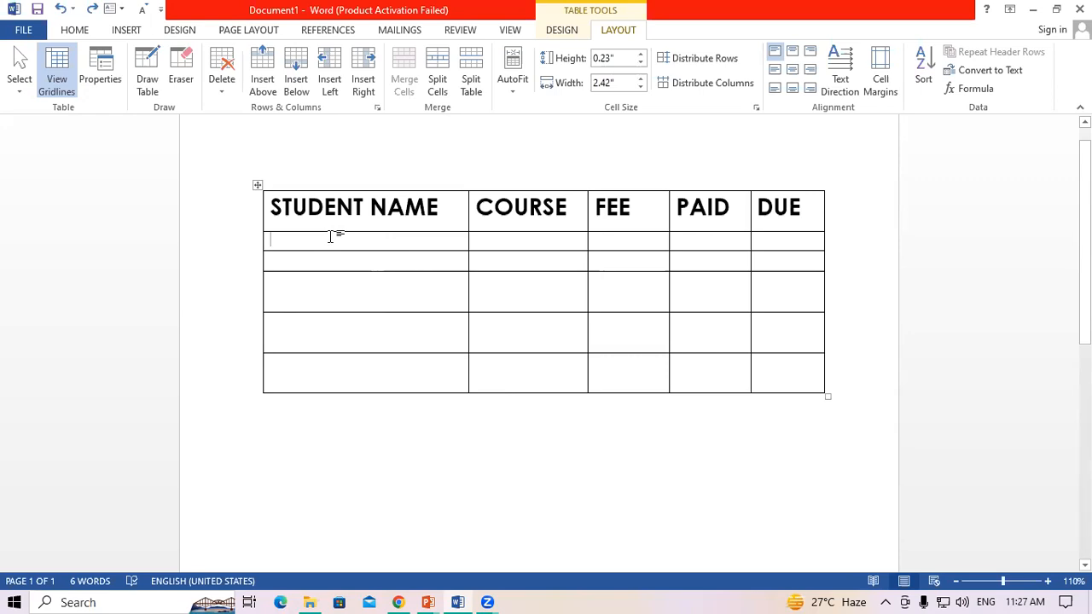
Enter the first student's name in the first blank row under STUDENT NAME
text(o)
key(BackSpace)
key(BackSpace)
text(RAMESH)
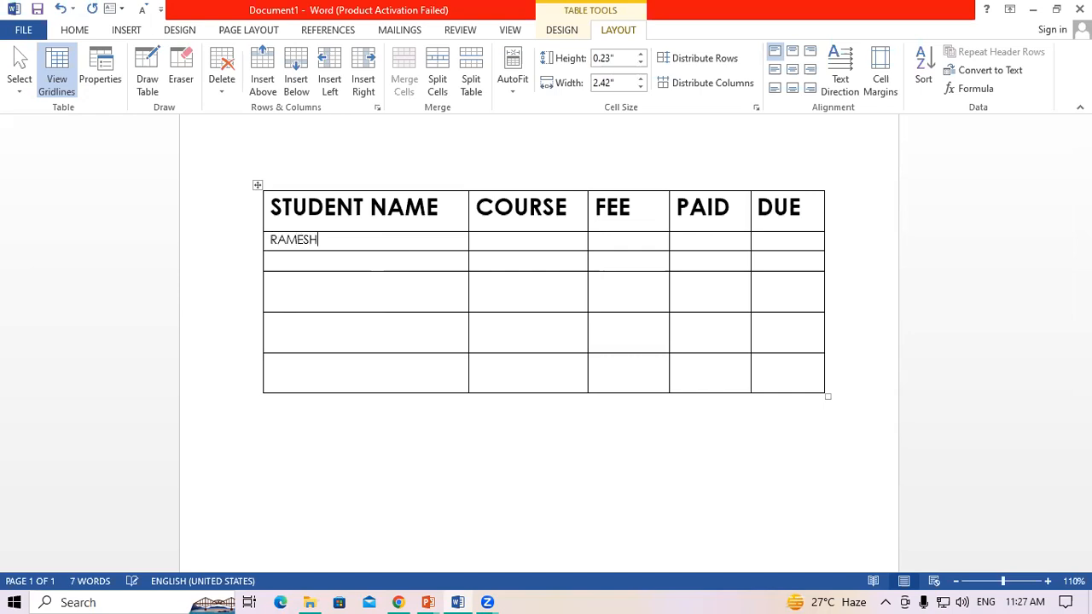
Complete the first student's row with course DFA, fee 9000, paid 1500 and due 7500
key(Tab)
text(DFA)
key(Tab)
text(90000)
key(BackSpace)
key(Tab)
text(1500)
key(Tab)
text(7500)
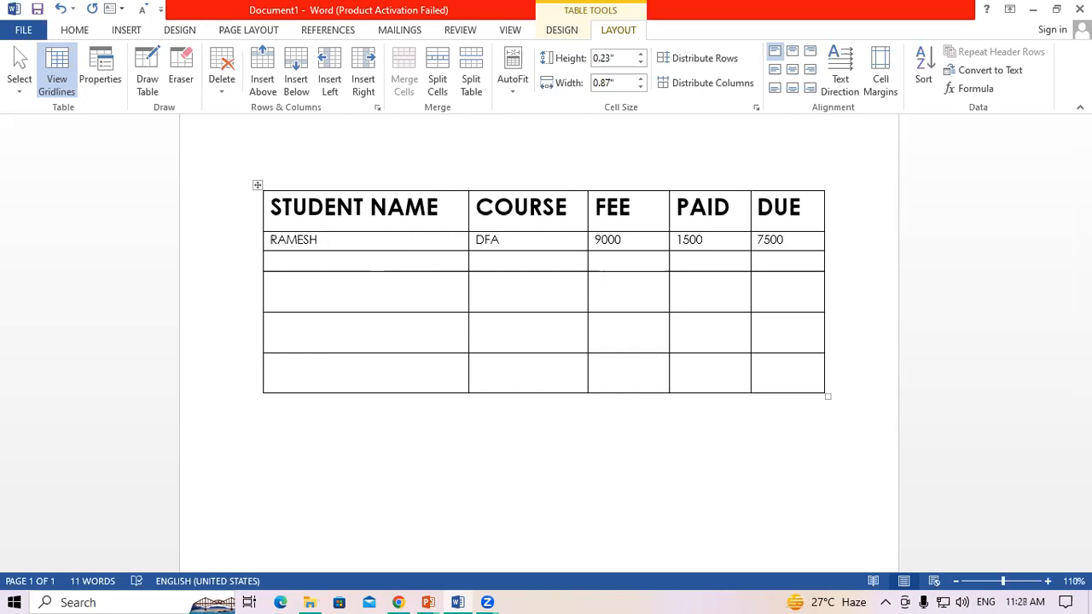
Fill the second student's row with the student's name, course ADFA, fee 15000, paid 1000 and due 14000
click(329, 260)
text(RAJESH KUMAR``)
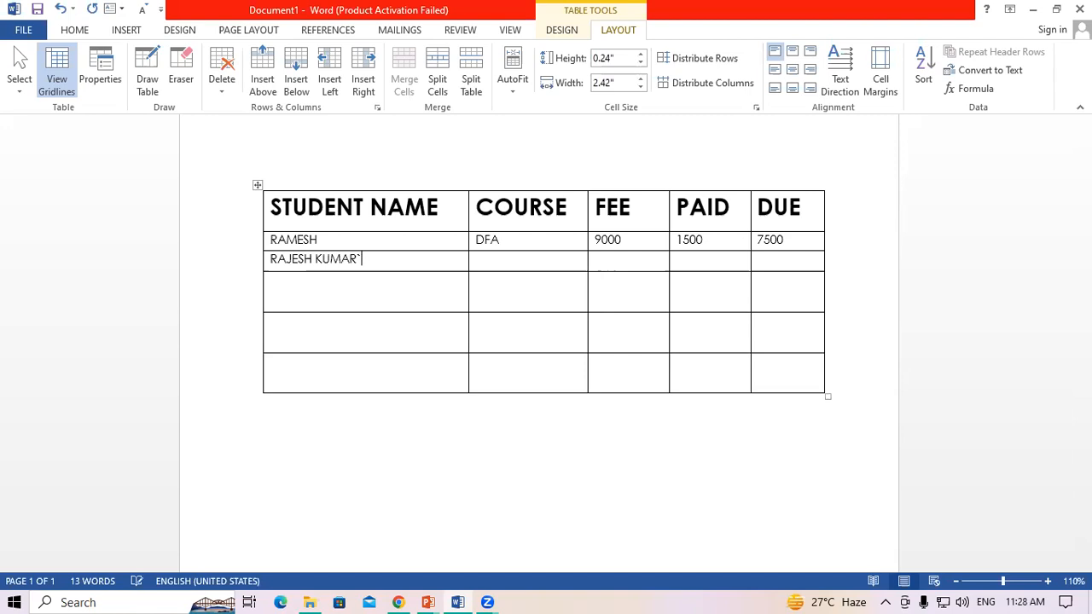
key(BackSpace)
key(Tab)
text(ADFA )
text(15000)
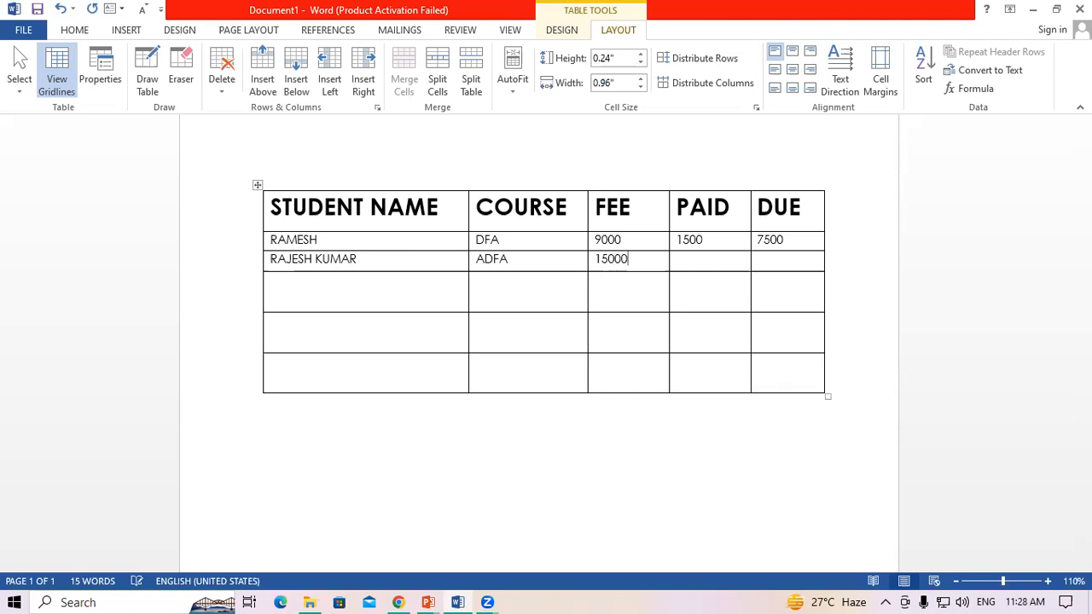
key(Tab)
text(1000)
key(Tab)
text(14000)
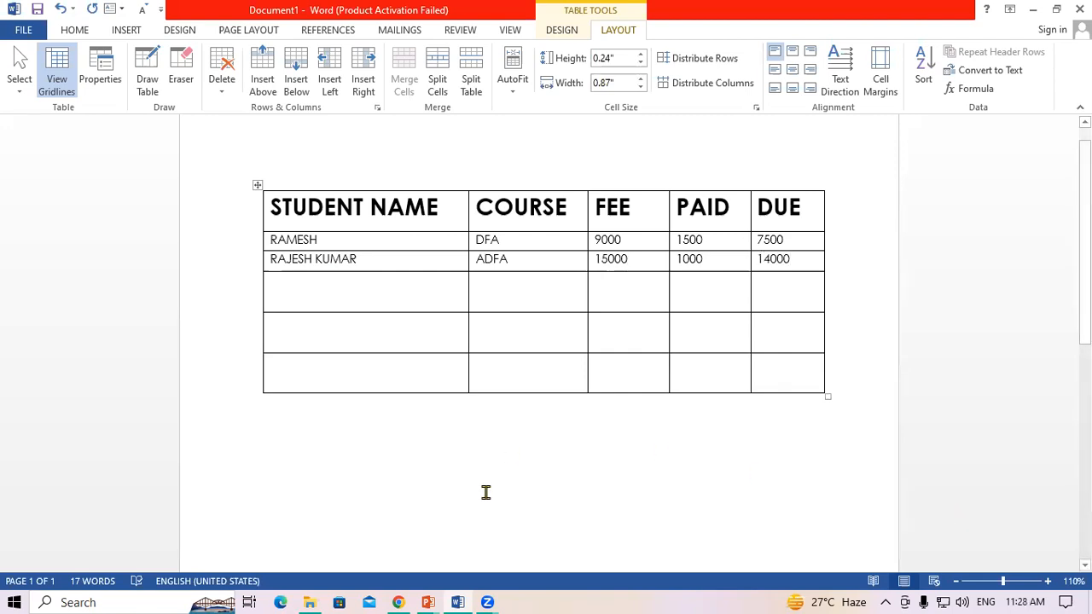
Enlarge the font of the two student rows and the blank row below them by three sizes
drag(269, 237, 794, 270)
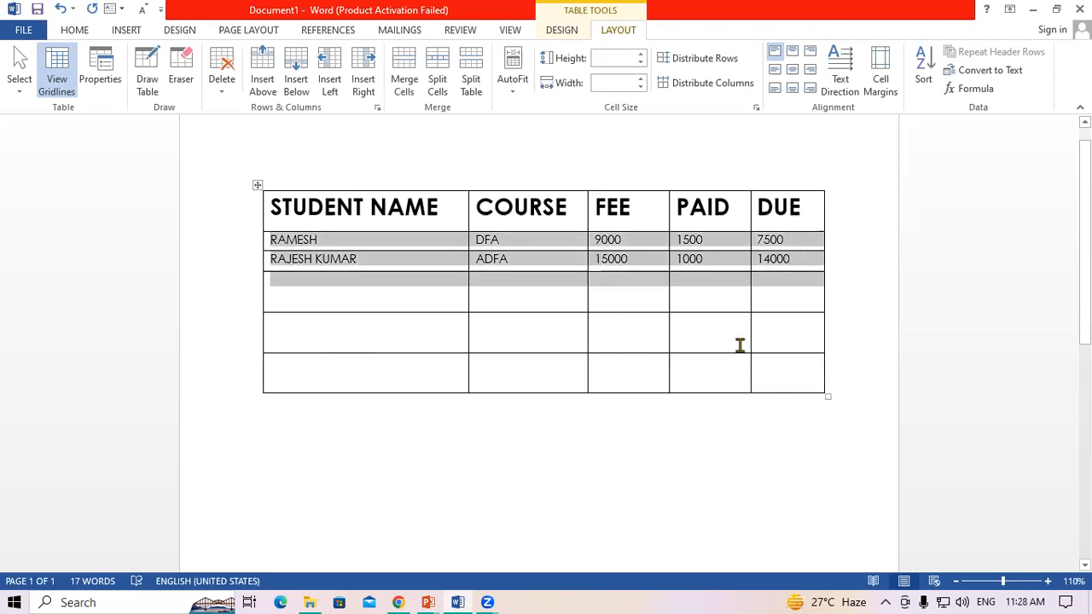
key(ctrl+shift+period)
key(ctrl+shift+period)
key(ctrl+shift+period)
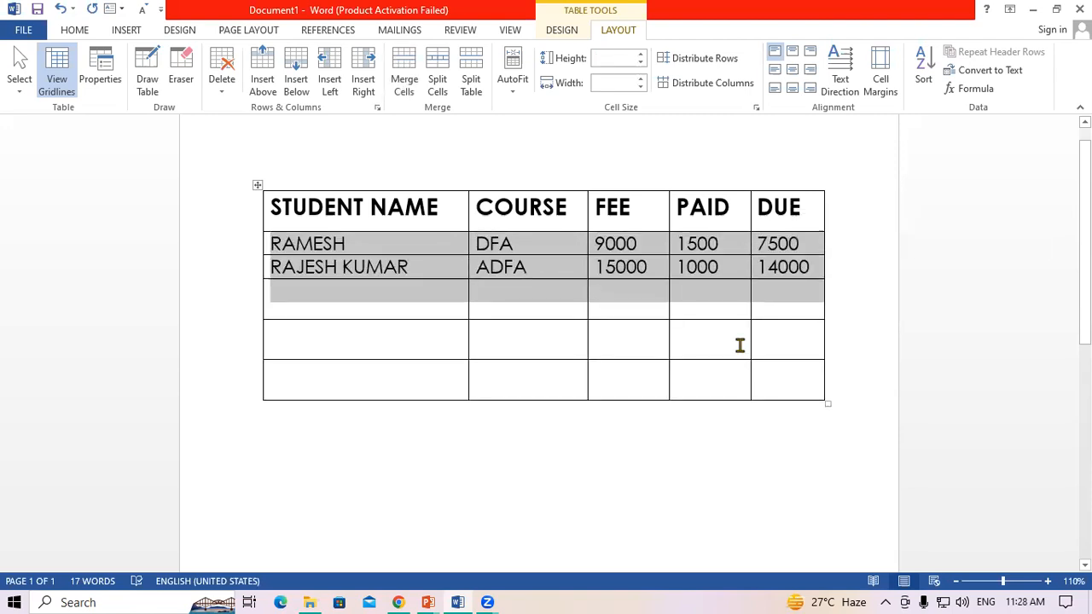
click(551, 305)
drag(308, 250, 343, 259)
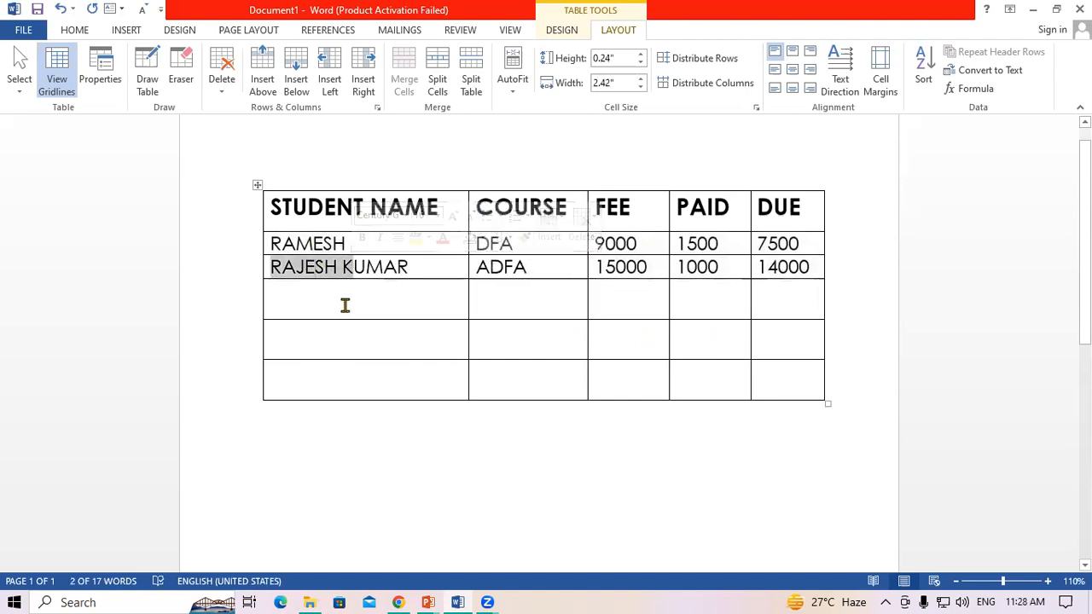
click(345, 305)
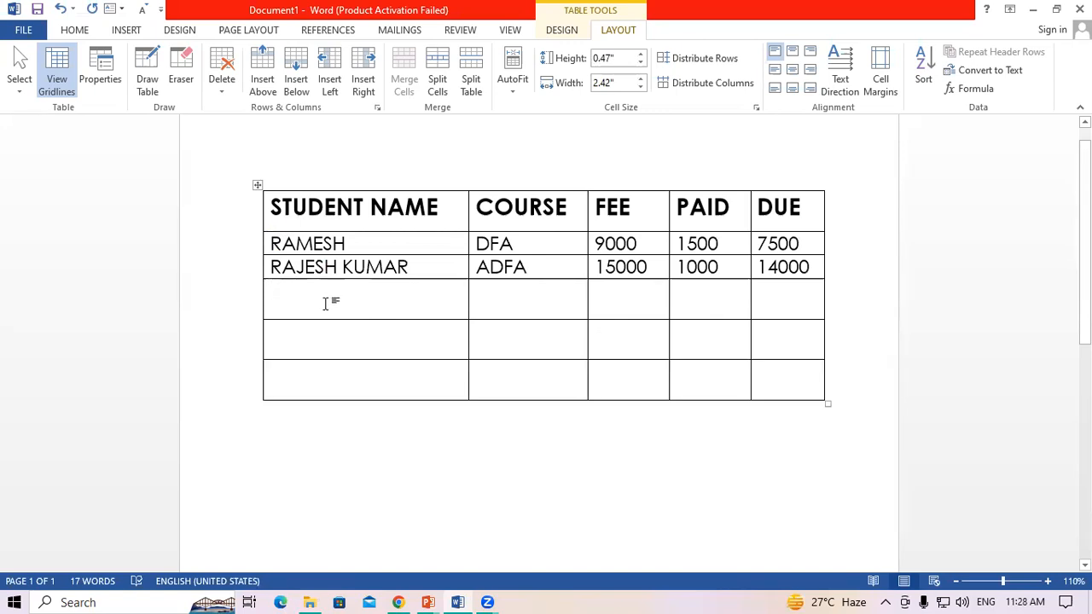
Insert a blank row above the first student's row, and undo the insertion
click(271, 243)
click(262, 85)
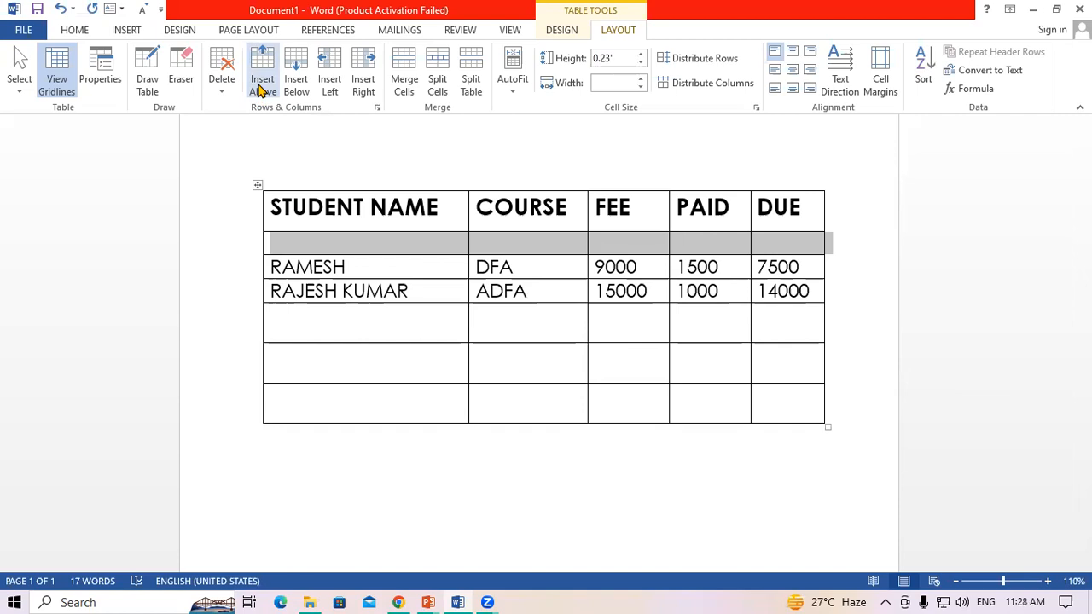
key(ctrl+z)
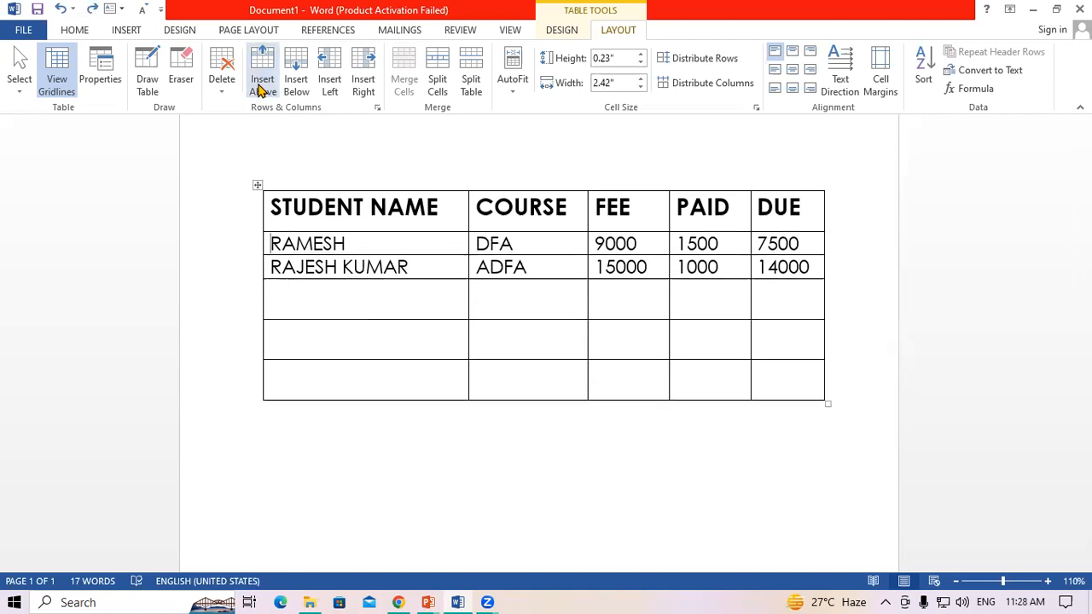
Insert a blank row above the first student's row and another above the heading row, and undo both insertions
click(272, 267)
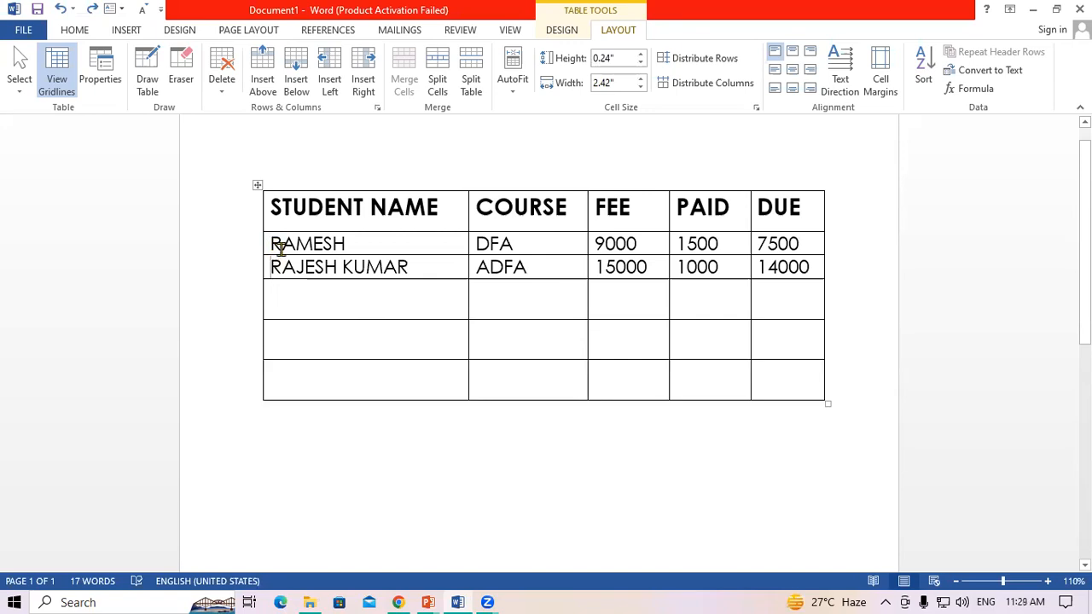
click(271, 244)
click(263, 86)
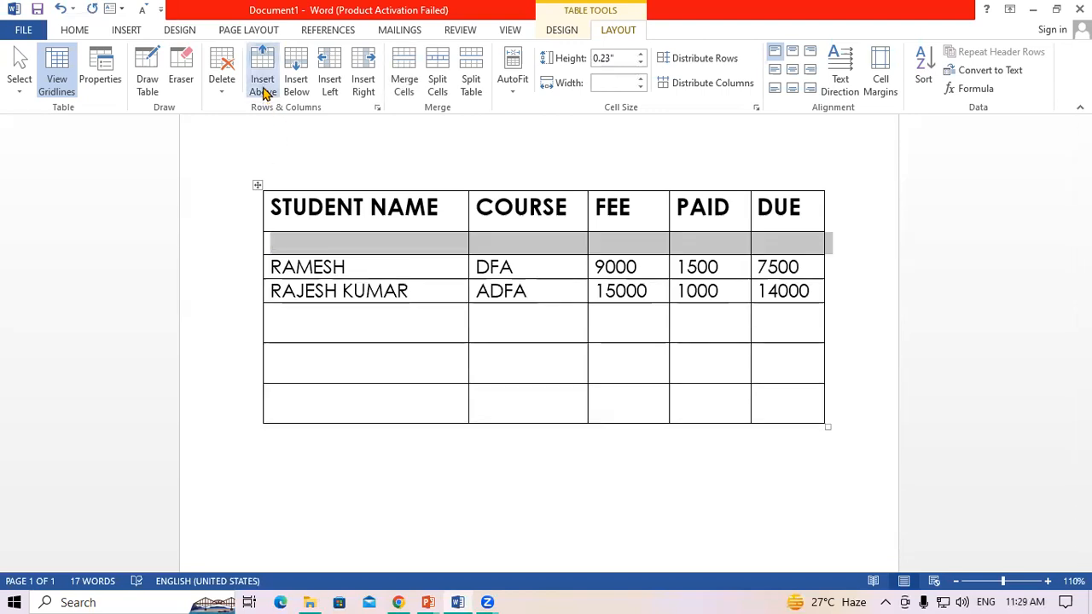
click(273, 207)
click(262, 86)
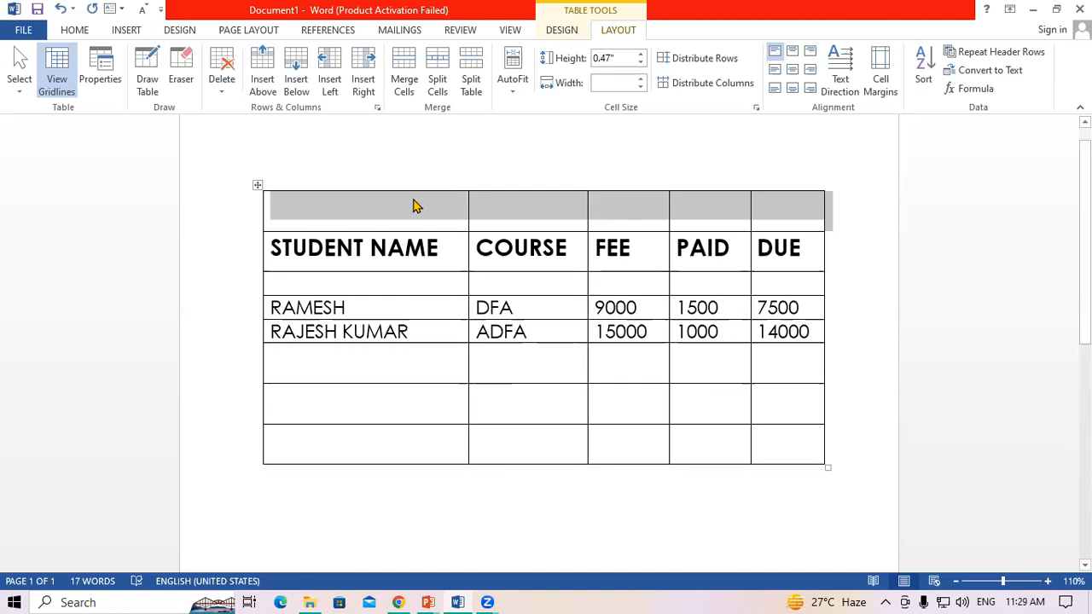
key(ctrl+z)
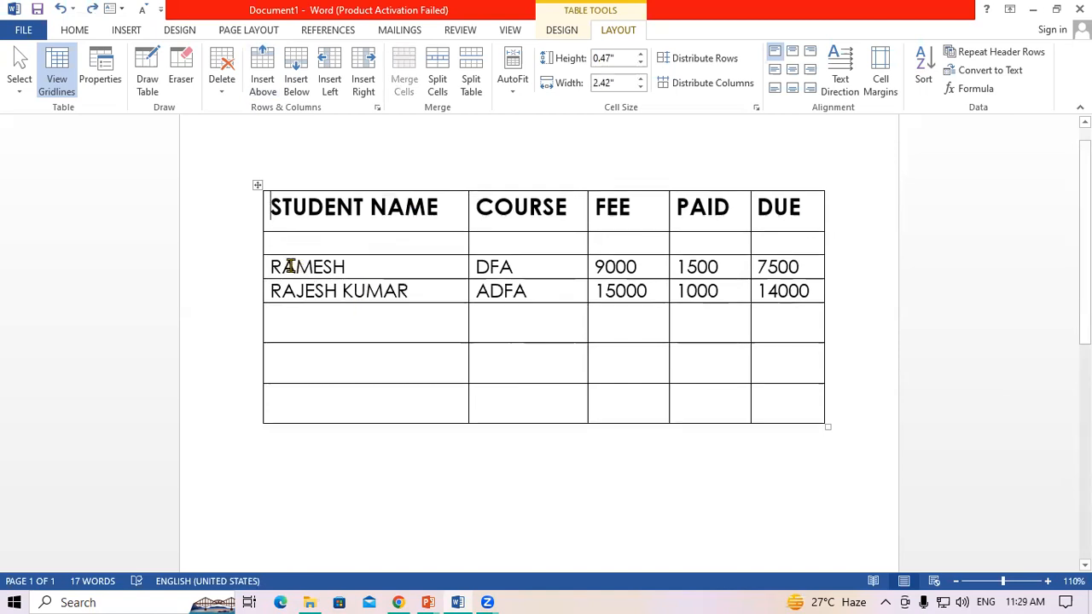
key(ctrl+z)
Insert a blank row between the heading row and the first student's row
click(264, 244)
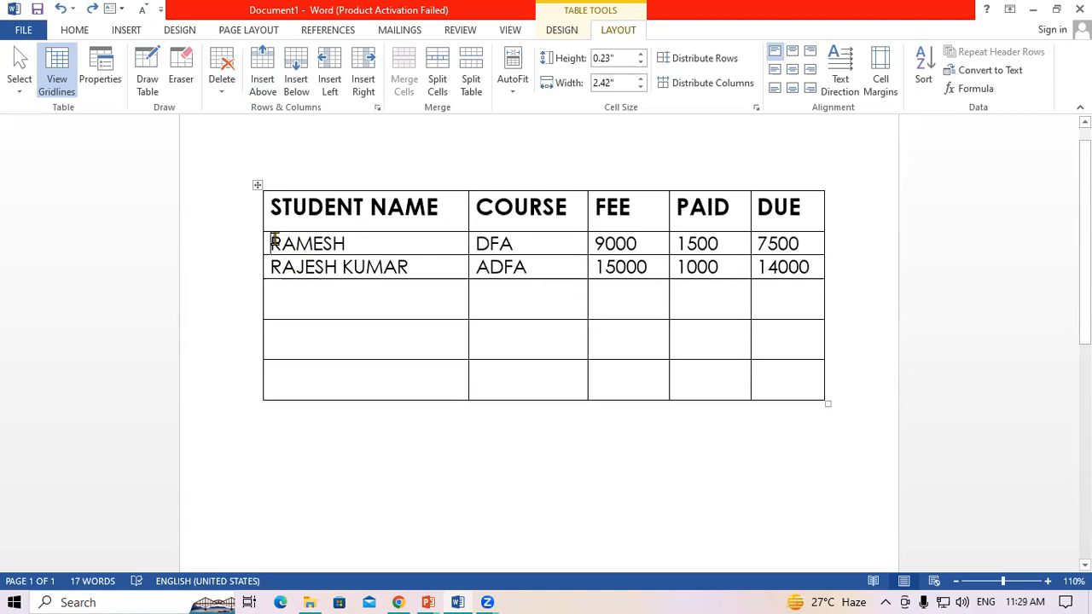
click(259, 79)
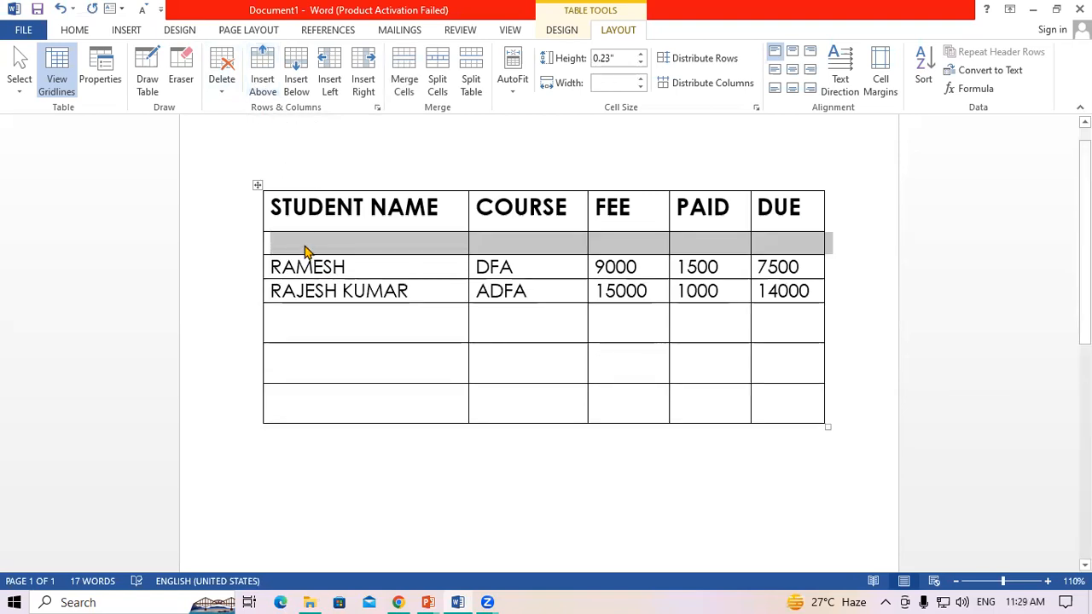
click(305, 247)
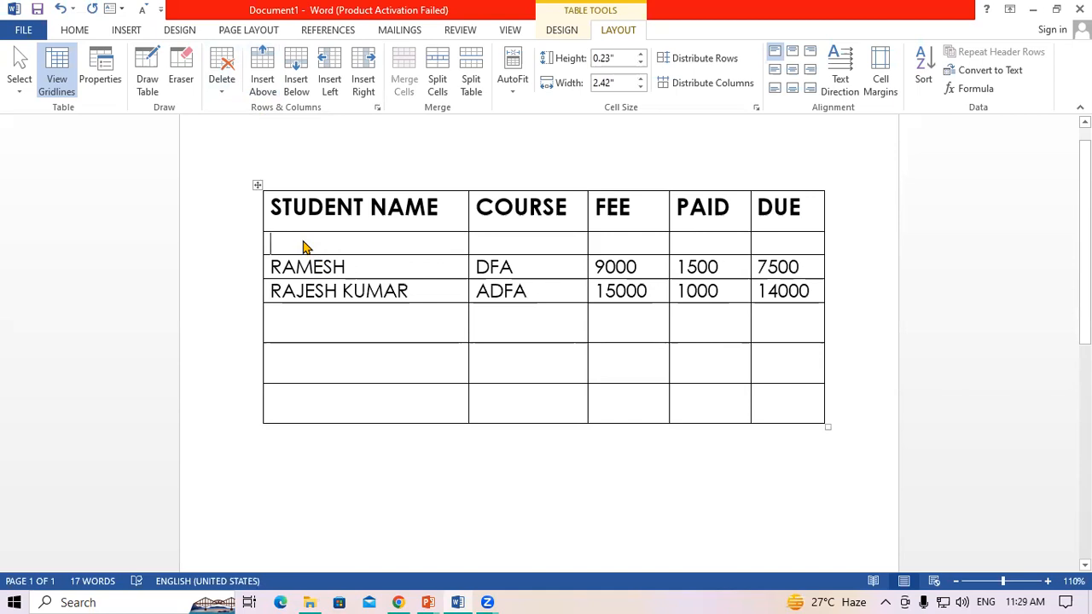
Fill the inserted row with a student's name, course CCC, fee 5000, paid 2500 and due 2500
text(RAM)
key(Tab)
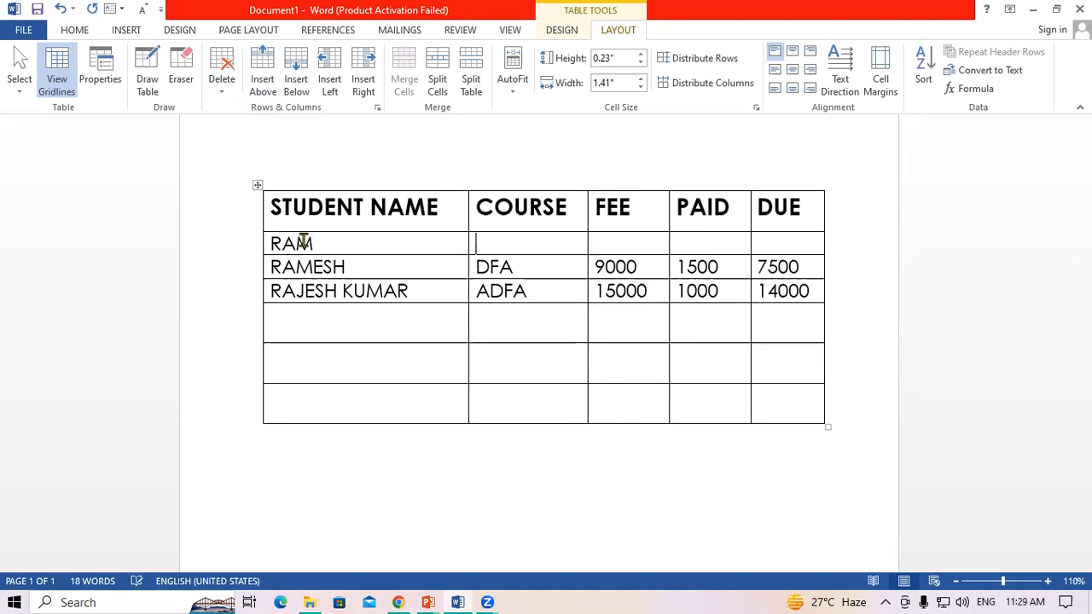
text(CCC)
key(Tab)
text(5000)
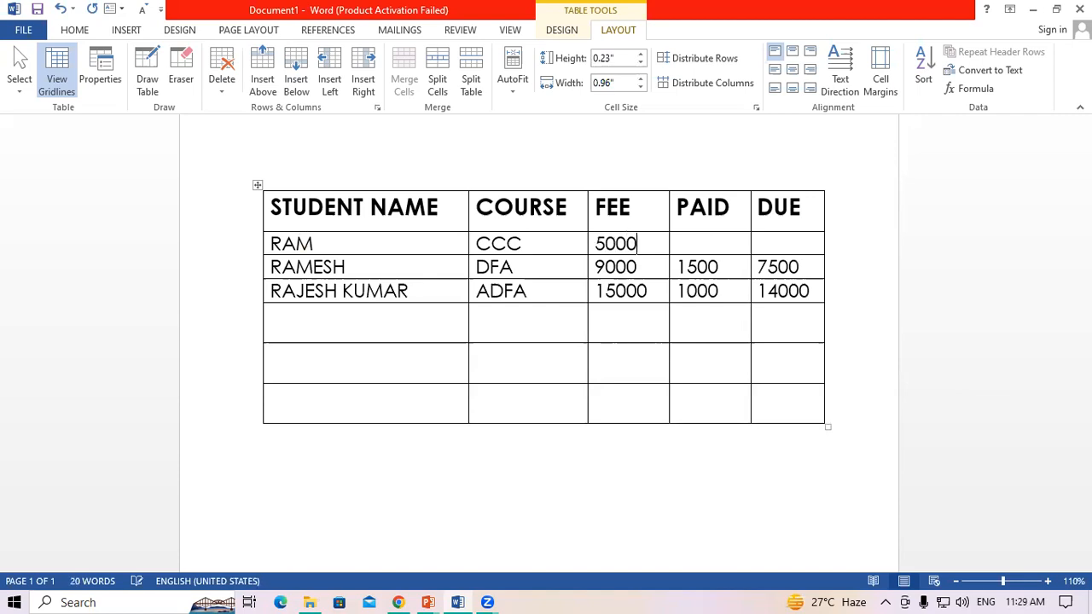
key(Tab)
text(2500)
text(0)
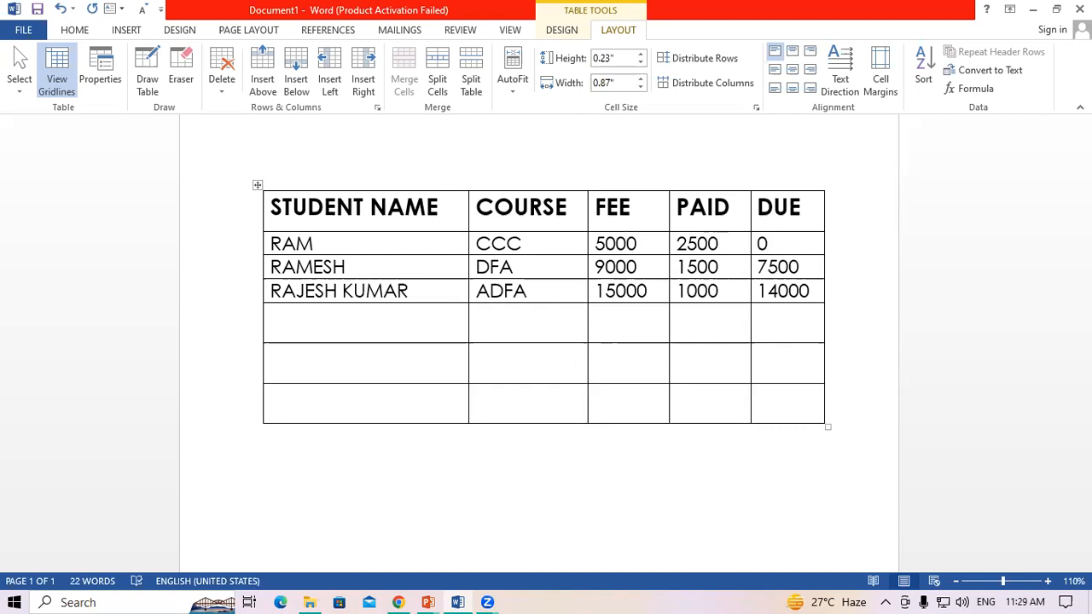
text(2500)
Insert a blank row below the DFA student's row and another below the ADFA student's row, and undo both insertions
click(281, 321)
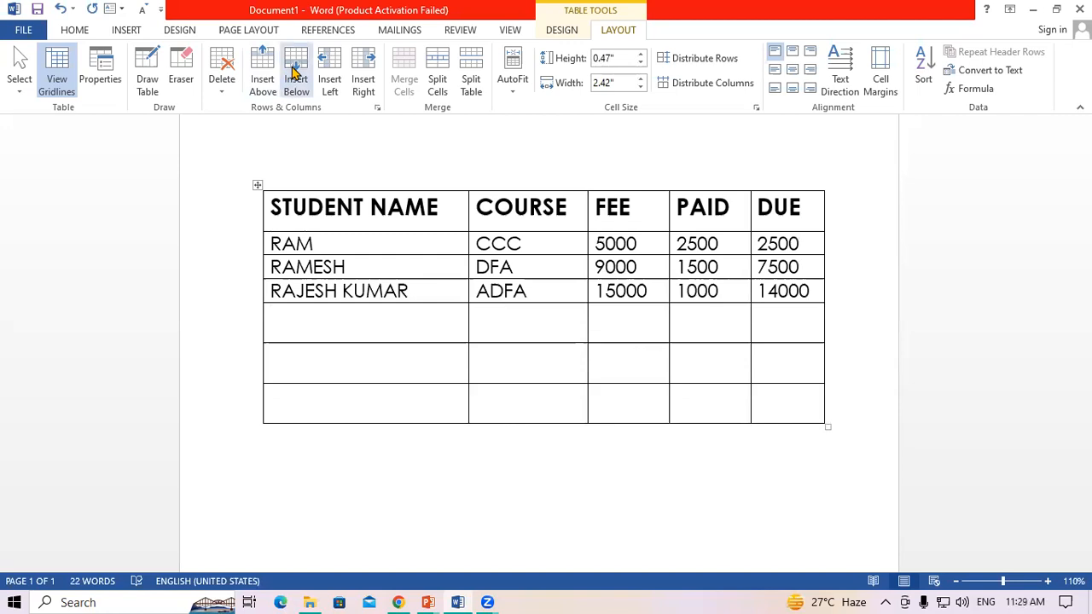
click(365, 270)
click(378, 271)
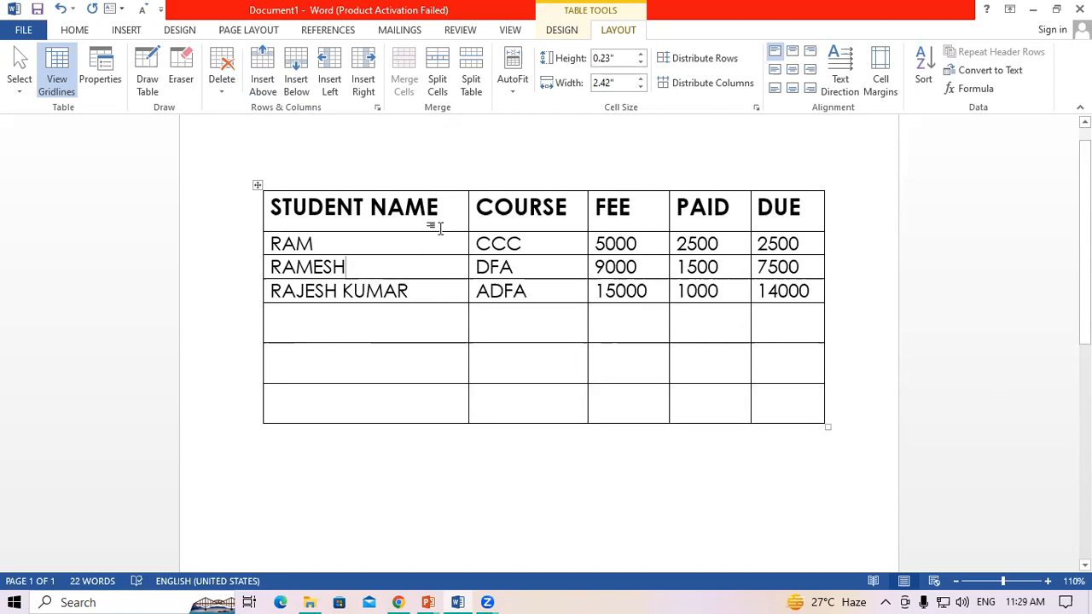
click(296, 84)
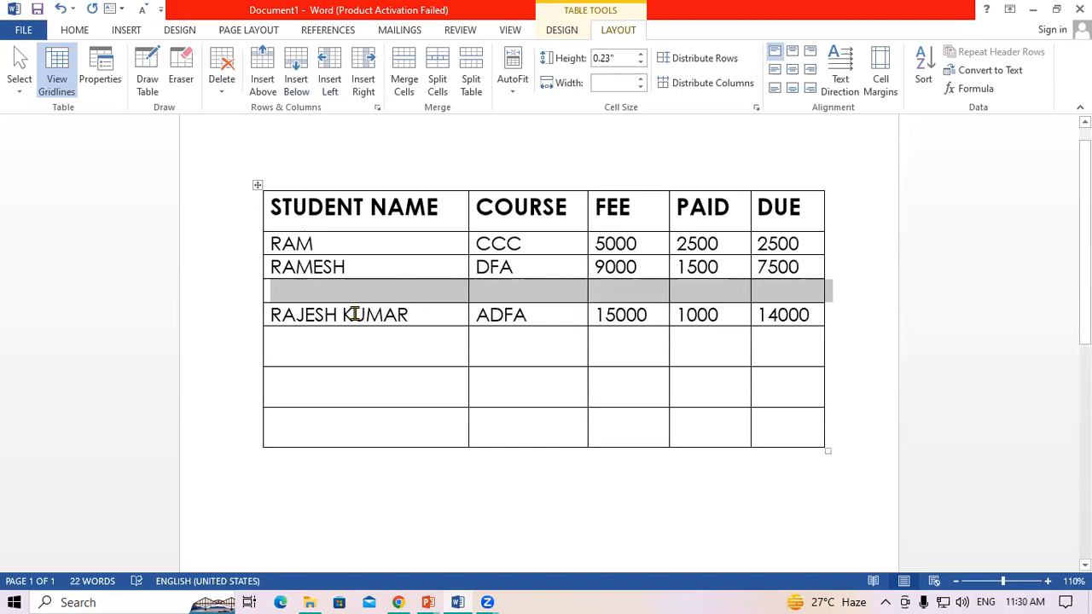
click(415, 315)
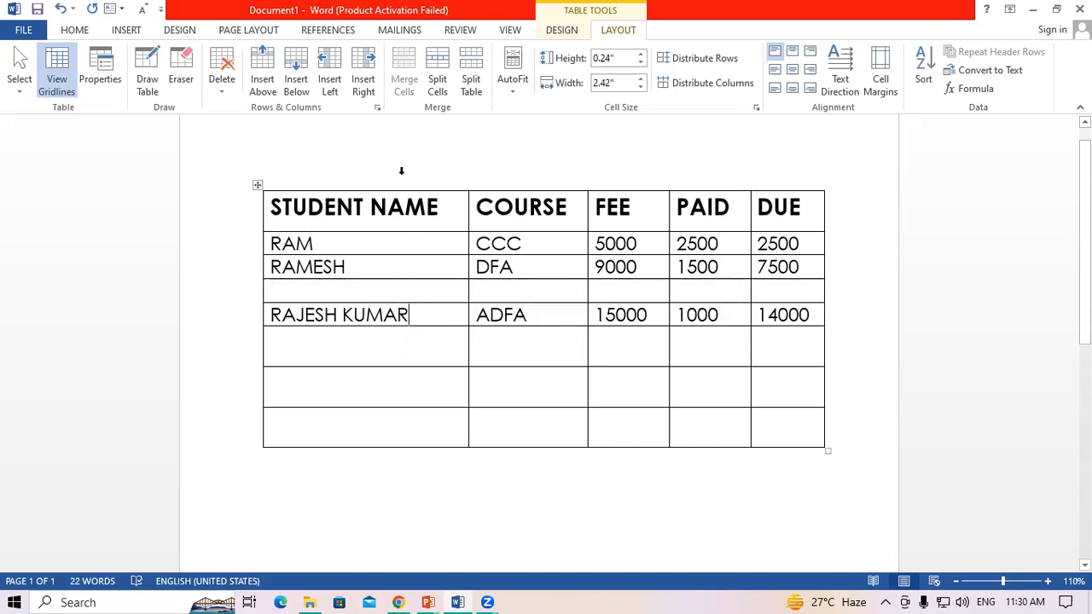
click(296, 79)
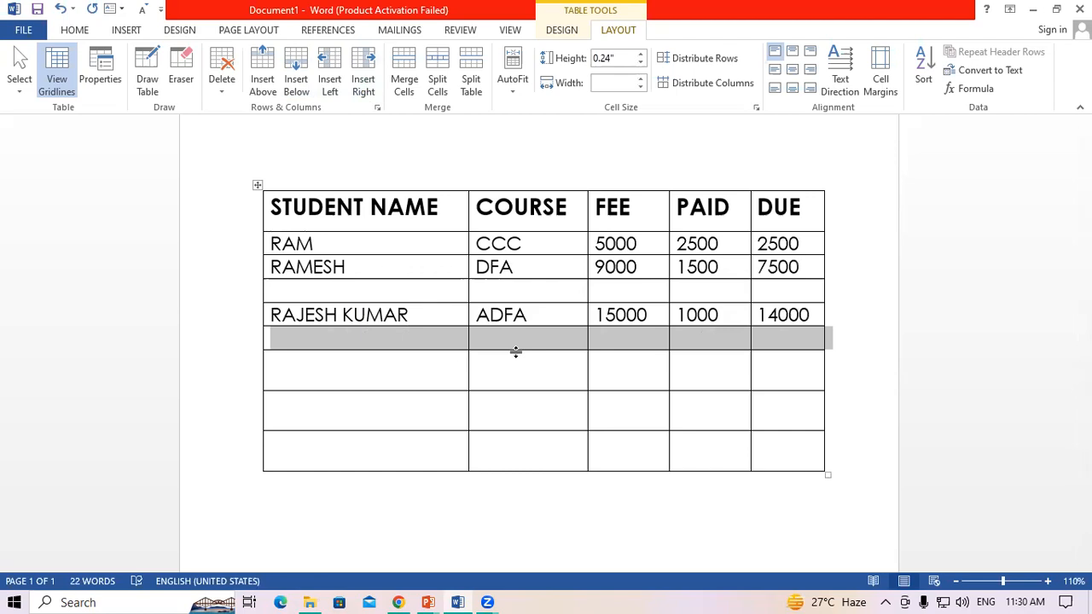
key(ctrl+z)
key(ctrl+z)
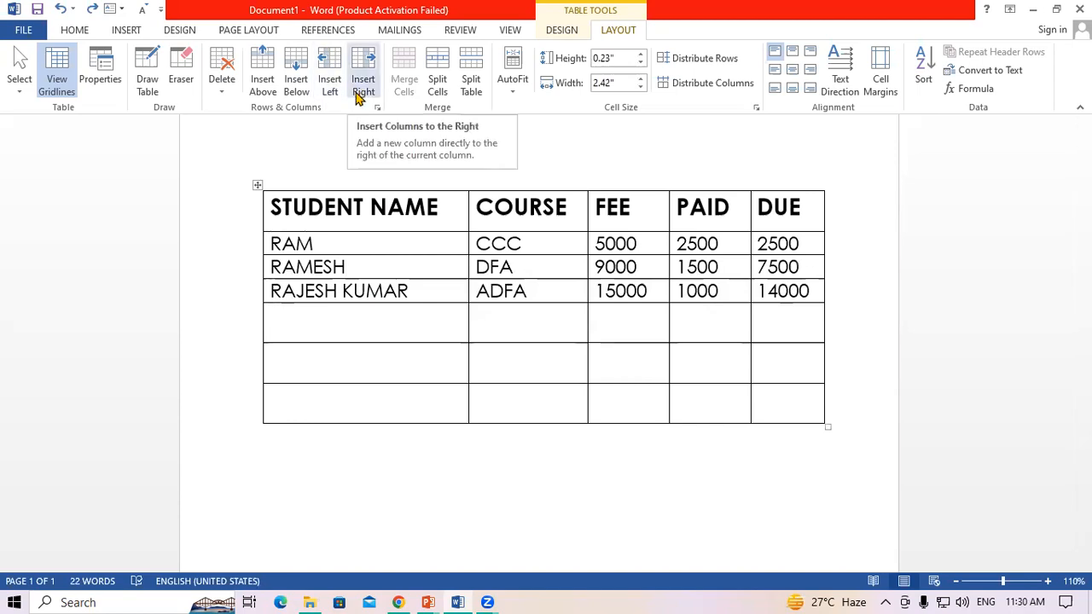
Insert a column before STUDENT NAME and give it the heading SR.NO
click(270, 207)
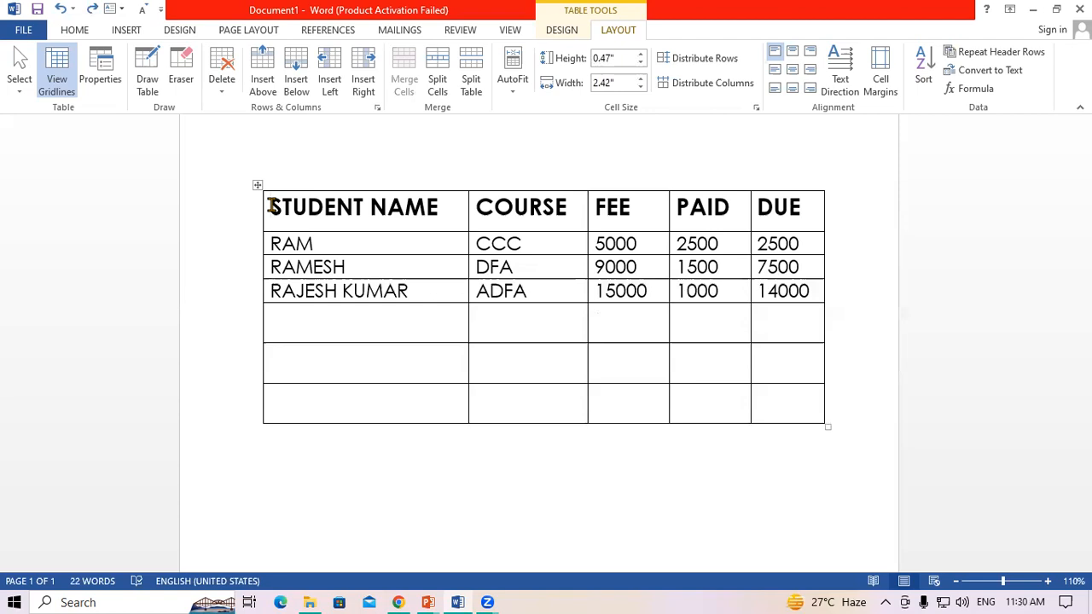
click(334, 83)
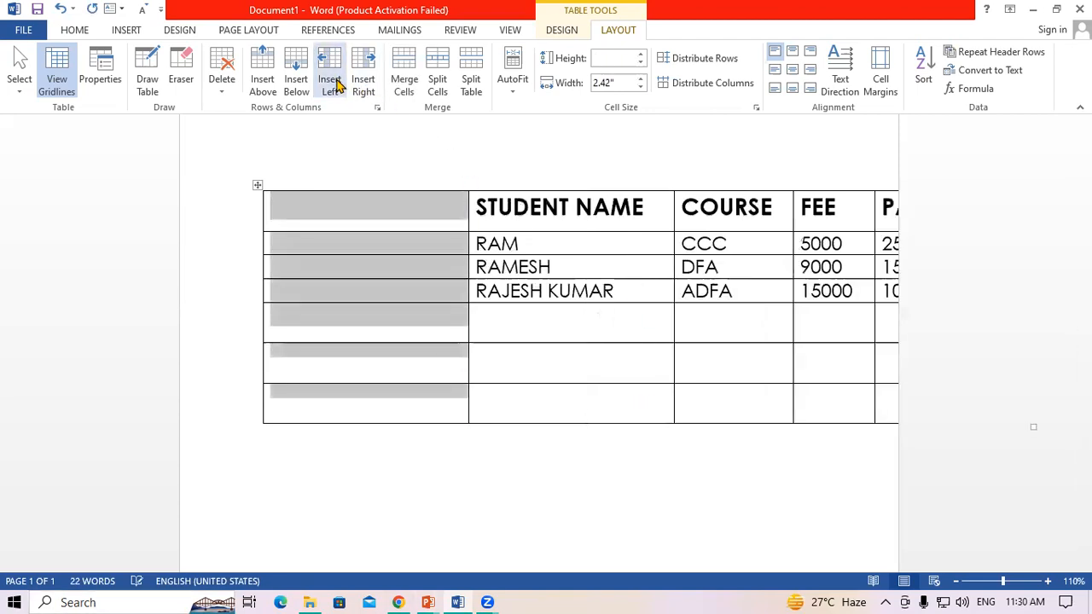
click(317, 222)
text(S)
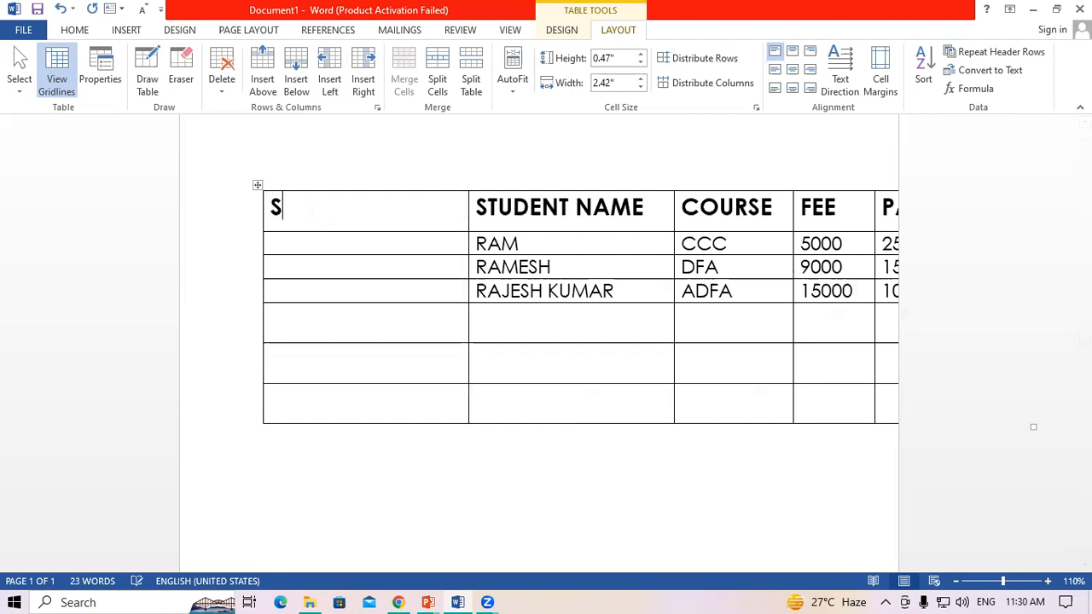
text(R.NO.)
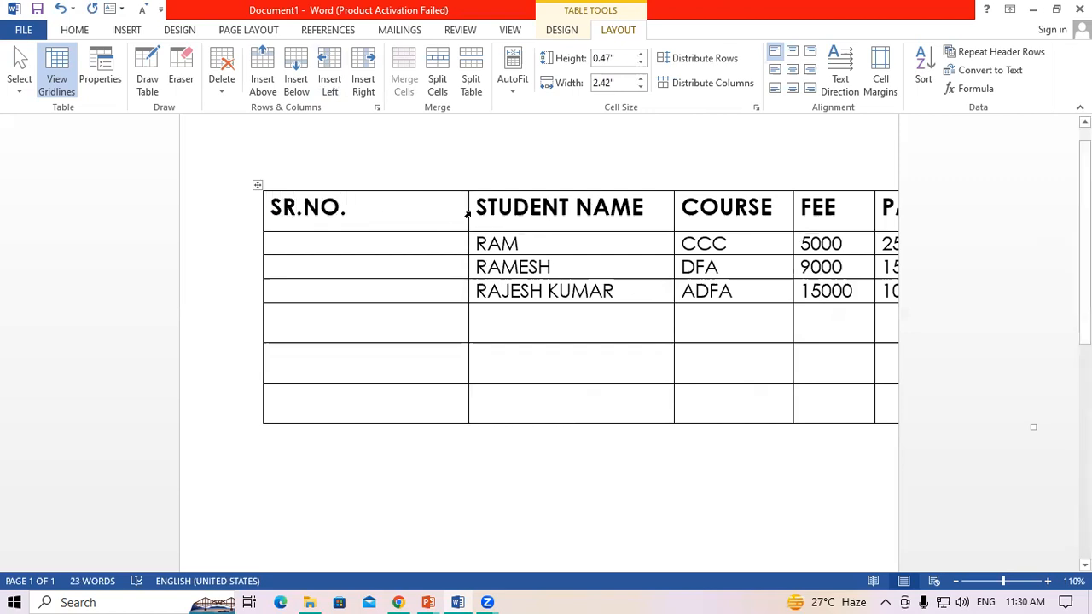
Narrow the SR.NO., STUDENT NAME and COURSE columns, and move the whole table further left on the page
drag(467, 204, 370, 310)
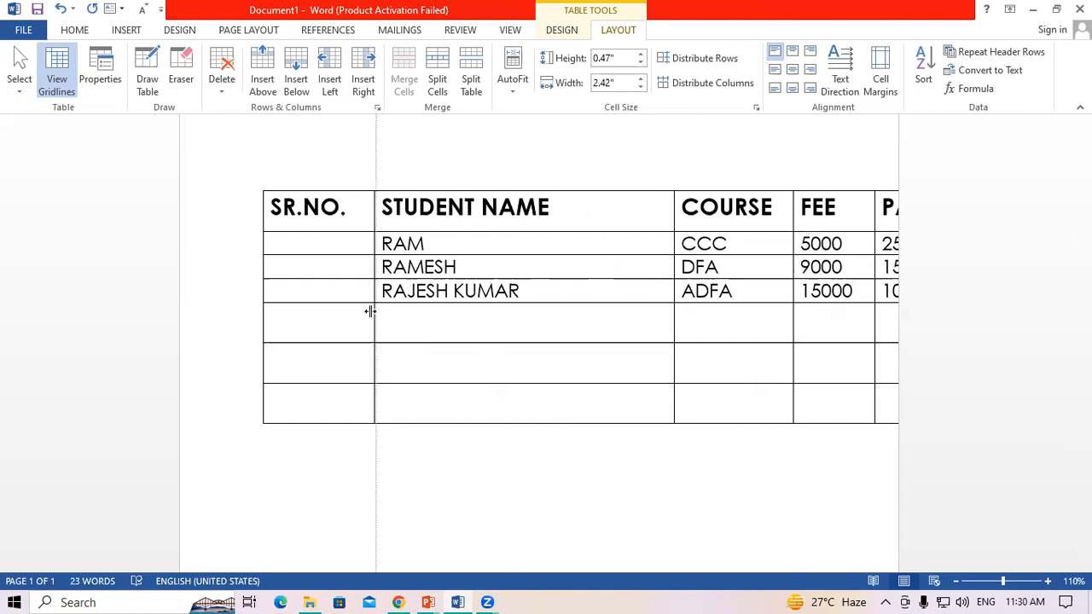
drag(673, 209, 549, 282)
drag(790, 207, 655, 266)
drag(256, 185, 536, 200)
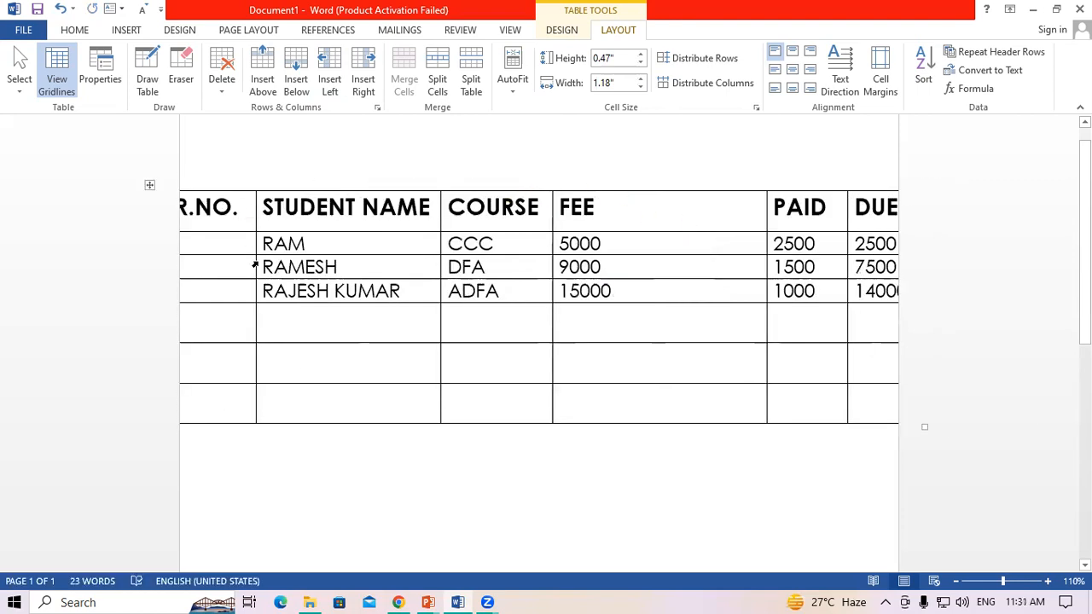
Reduce the font size of all the table's text, and enlarge it again by two points
drag(182, 208, 884, 417)
key(ctrl+bracketleft)
key(ctrl+bracketleft)
key(ctrl+bracketleft)
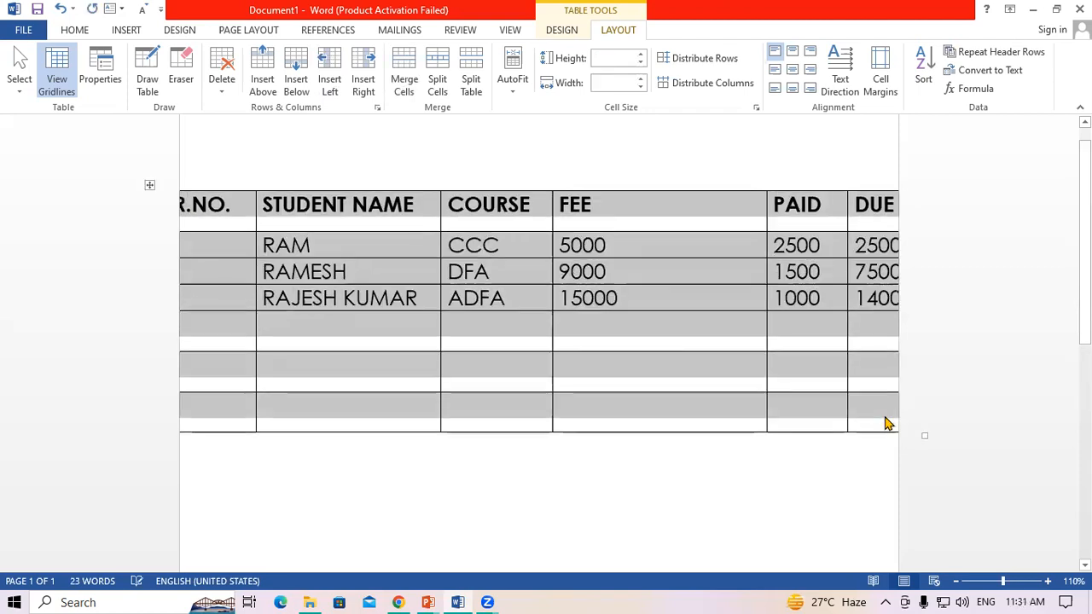
key(ctrl+bracketleft)
key(ctrl+bracketleft)
key(ctrl+bracketleft)
key(ctrl+bracketleft)
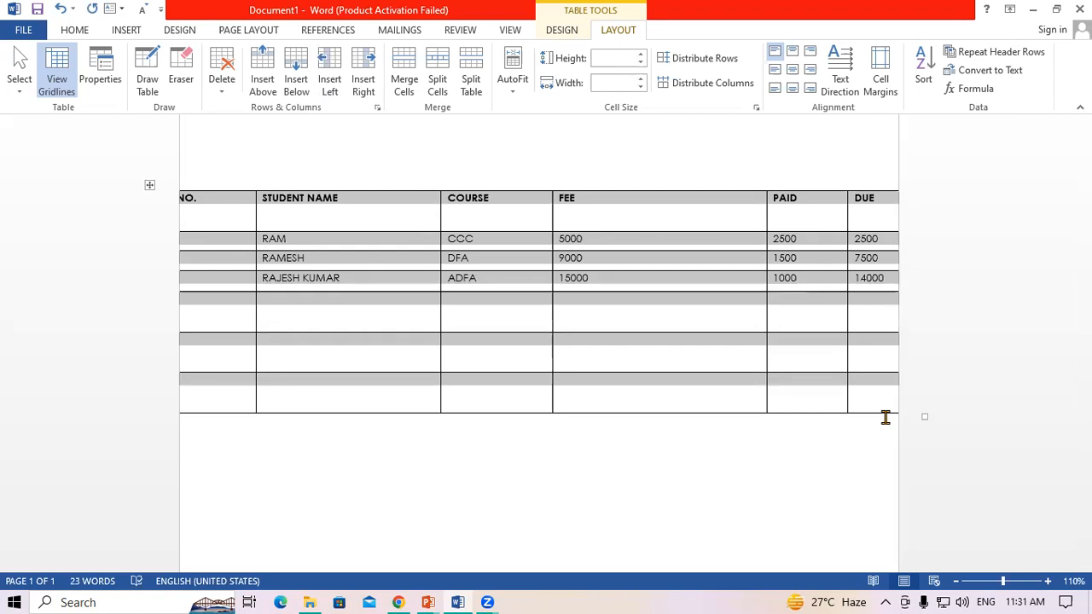
key(ctrl+bracketright)
key(ctrl+bracketright)
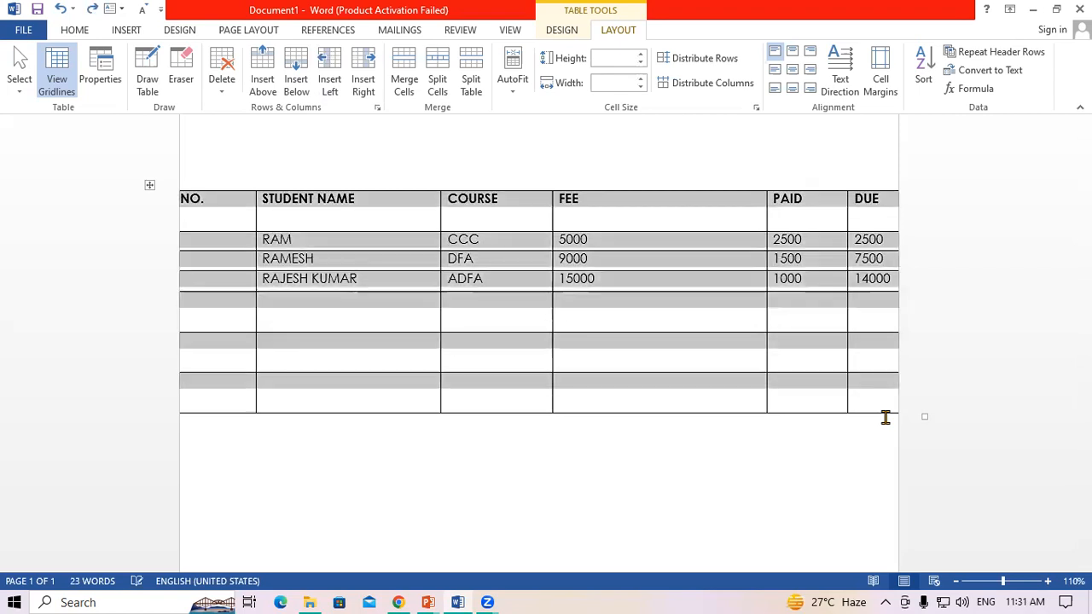
Enlarge all the table's text by five points, and reduce the heading row's font by two sizes
key(ctrl+bracketright)
key(ctrl+bracketright)
key(ctrl+bracketright)
key(ctrl+bracketright)
key(ctrl+bracketright)
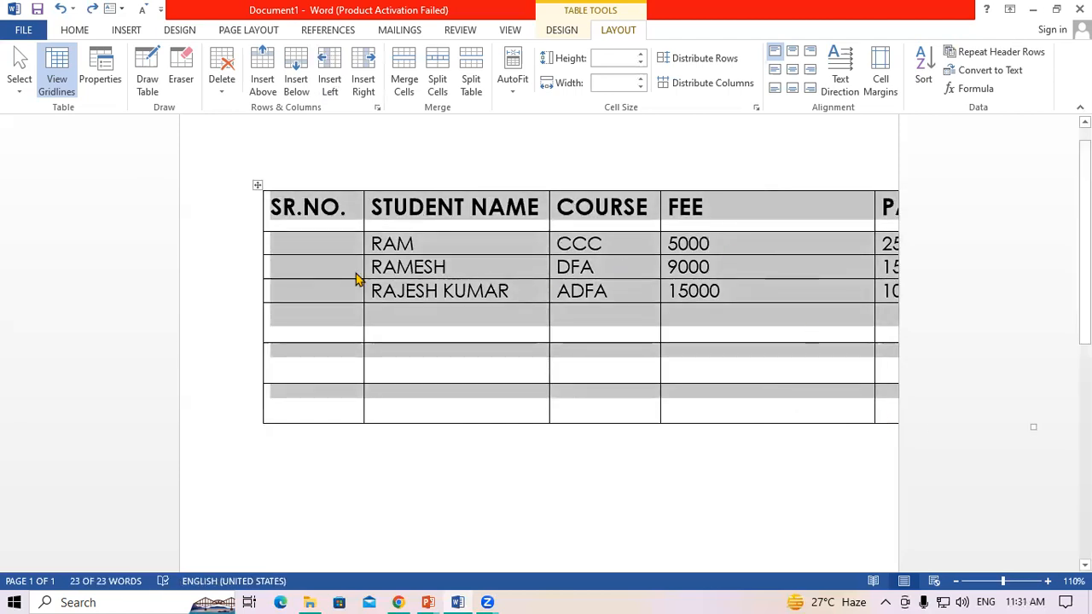
click(317, 296)
drag(275, 206, 960, 205)
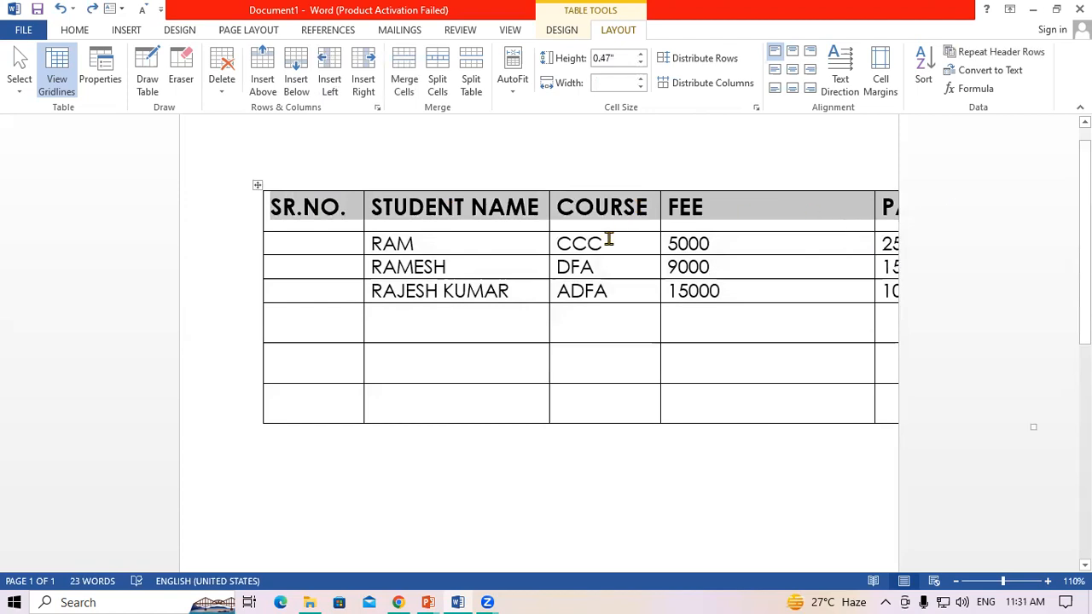
key(ctrl+shift+comma)
key(ctrl+shift+comma)
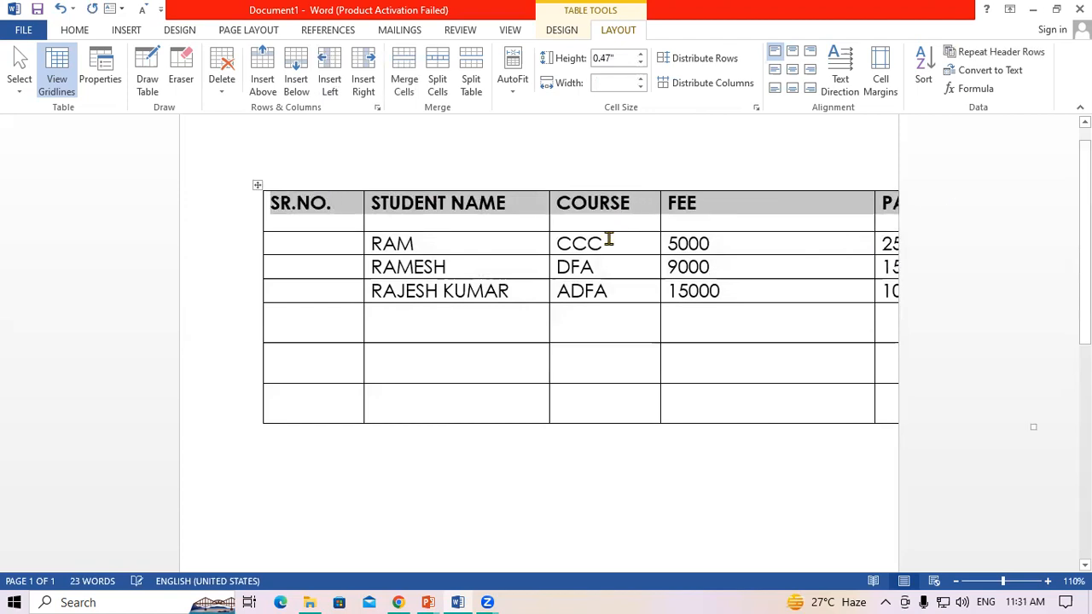
Narrow the SR.NO., STUDENT NAME, COURSE, FEE and PAID columns to fit their contents, moving the table further left
drag(361, 270, 337, 308)
drag(549, 220, 492, 222)
drag(656, 204, 567, 260)
drag(874, 214, 649, 350)
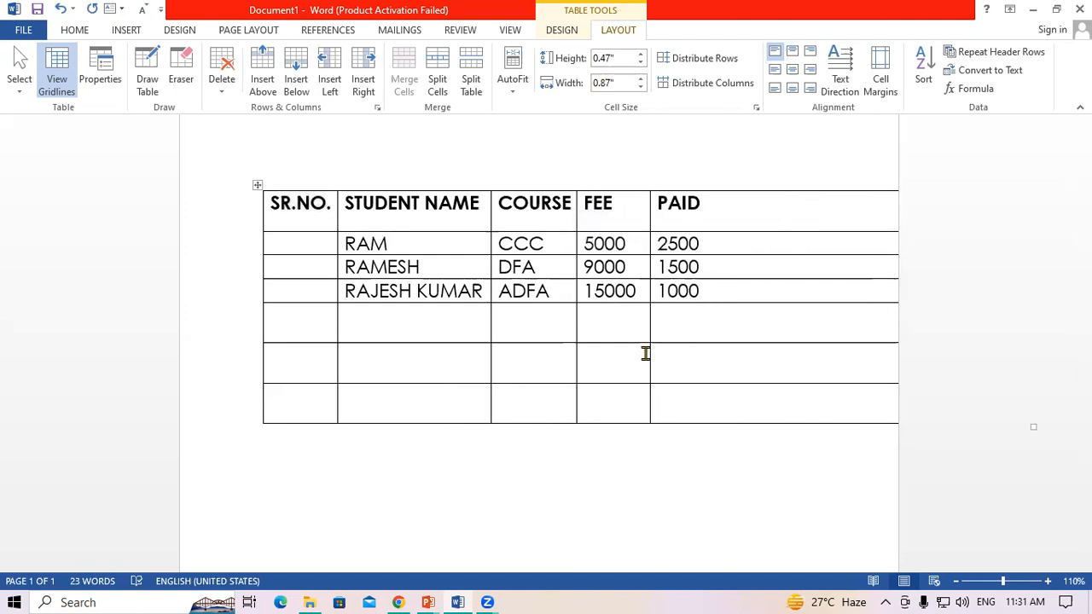
drag(256, 185, 149, 206)
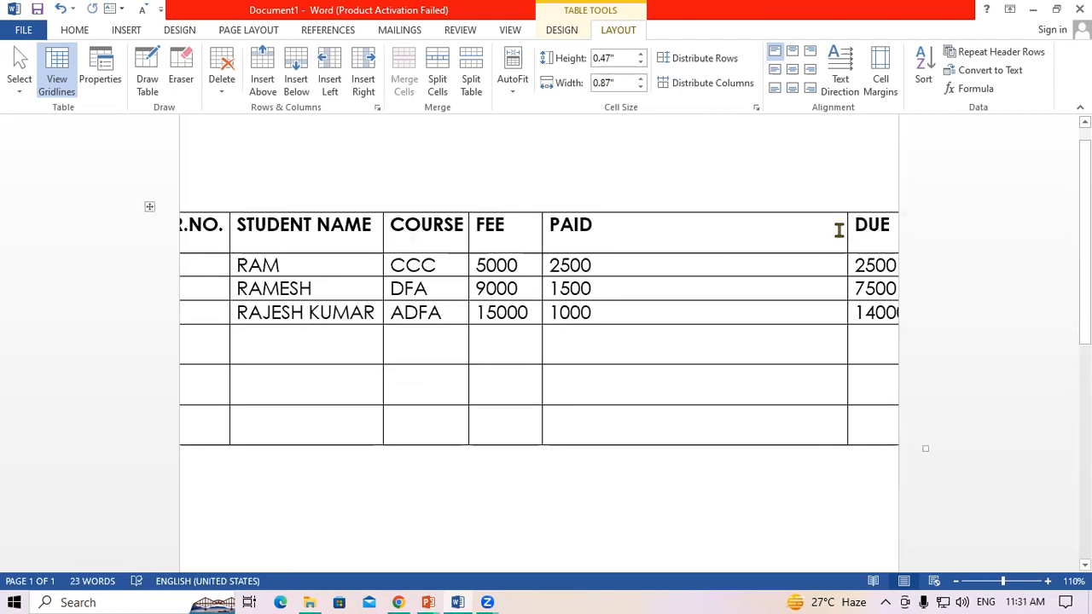
drag(848, 228, 617, 298)
click(765, 226)
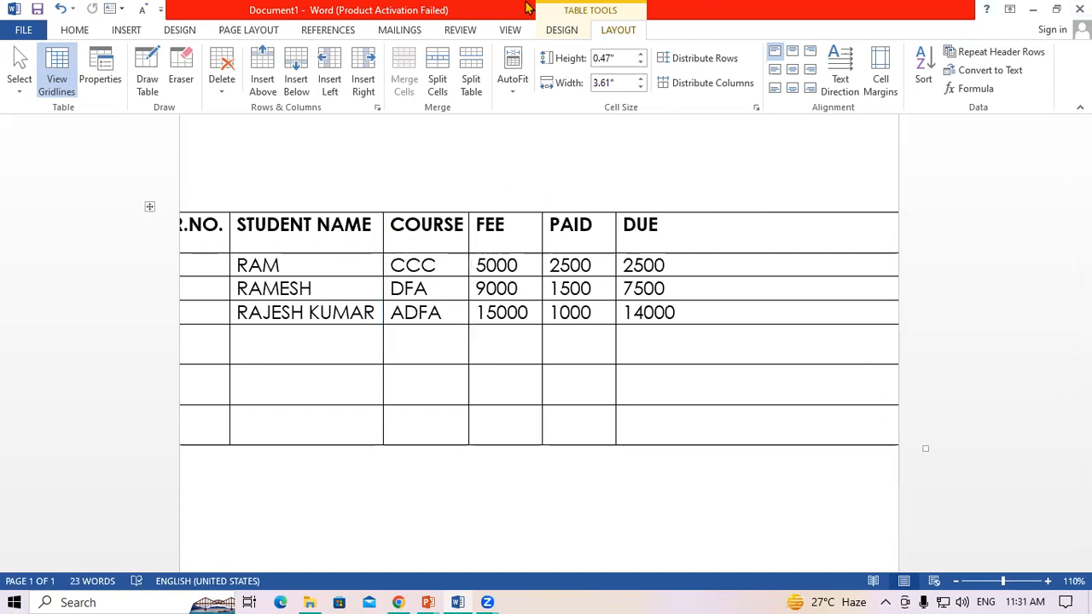
Change the page orientation to landscape
click(189, 31)
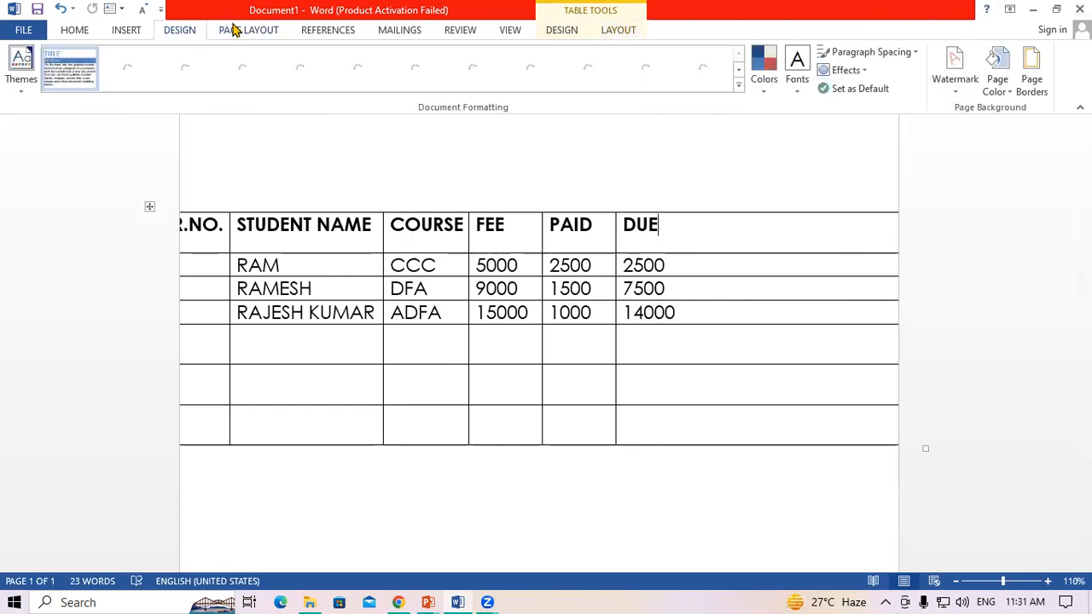
click(235, 30)
click(67, 70)
click(85, 152)
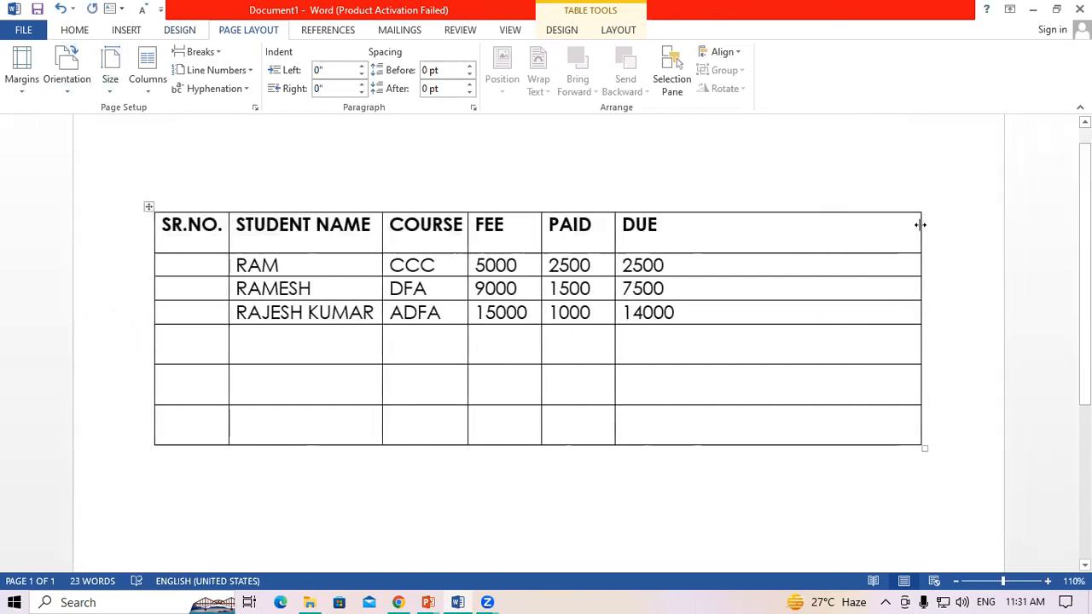
Narrow the DUE column to fit its values, and move the whole table toward the left margin
drag(908, 228, 735, 282)
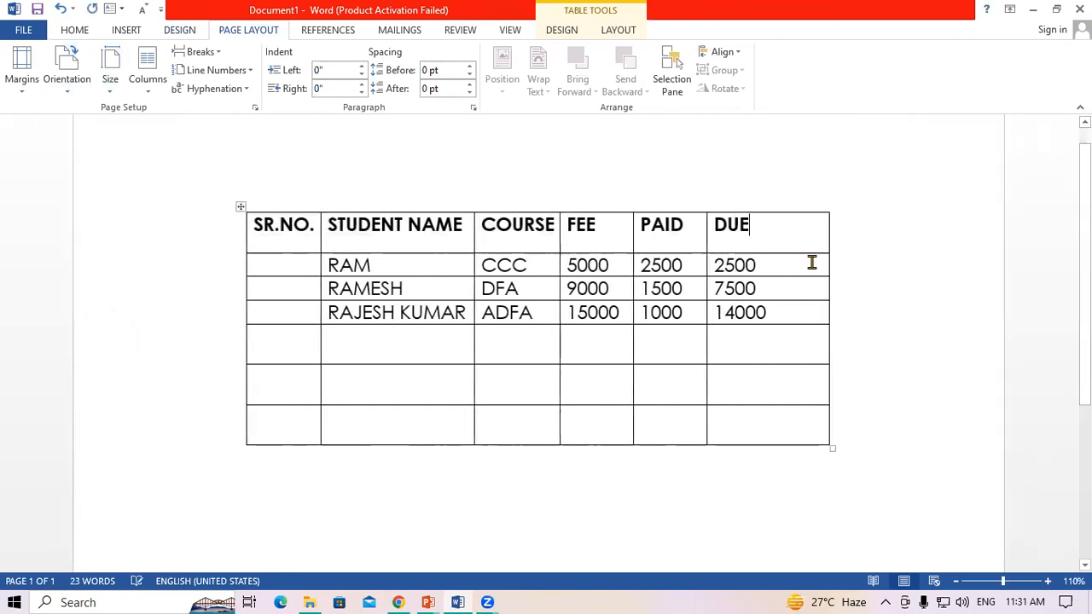
drag(828, 234, 805, 256)
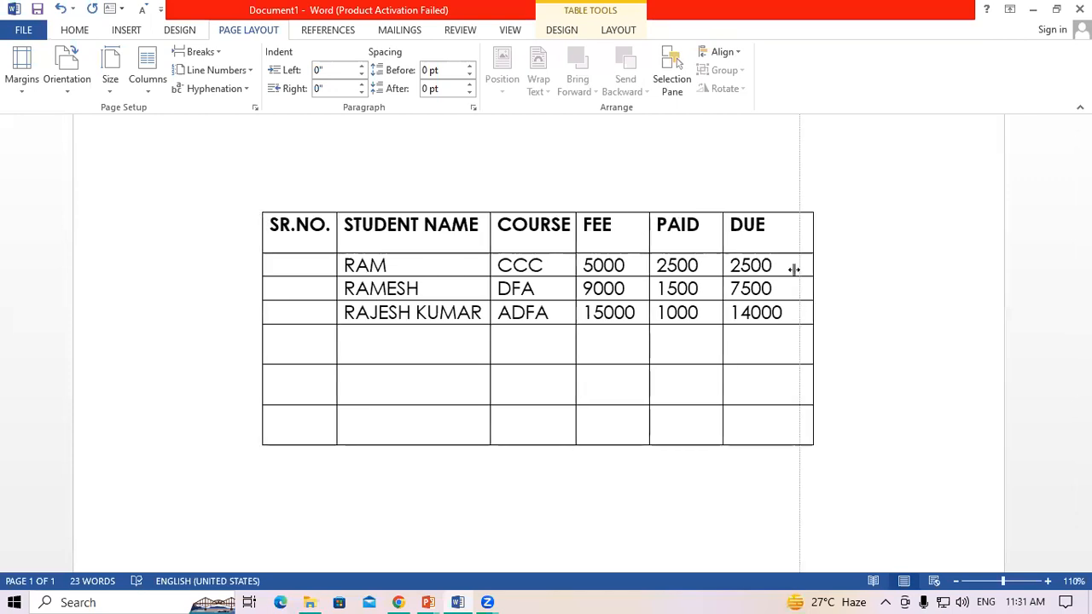
drag(266, 208, 113, 200)
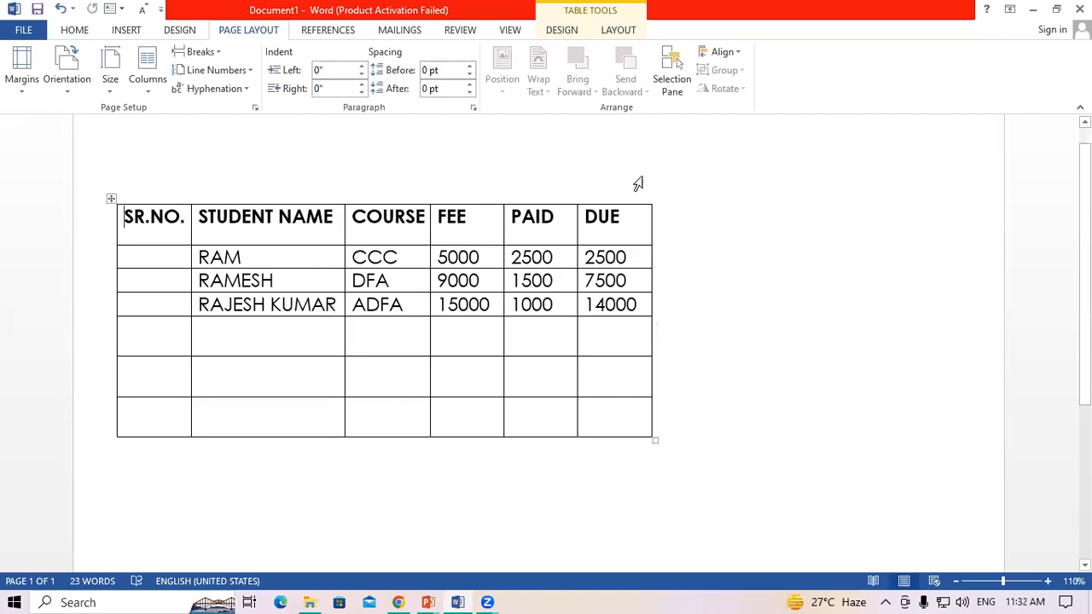
Insert a blank column after STUDENT NAME and undo it, and insert one before COURSE and delete it
click(610, 29)
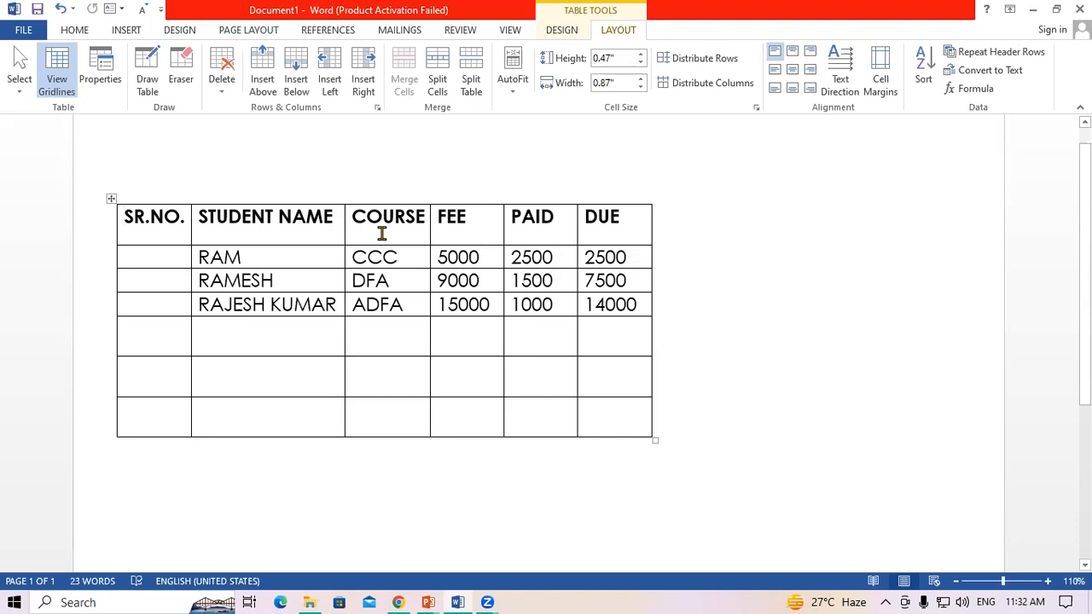
click(336, 214)
click(363, 84)
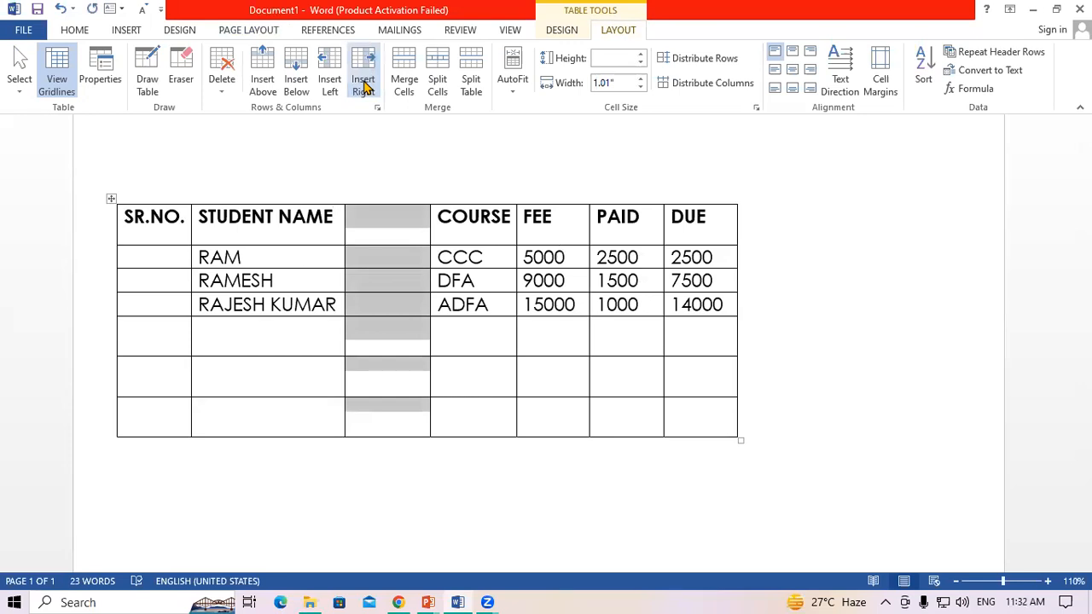
key(ctrl+z)
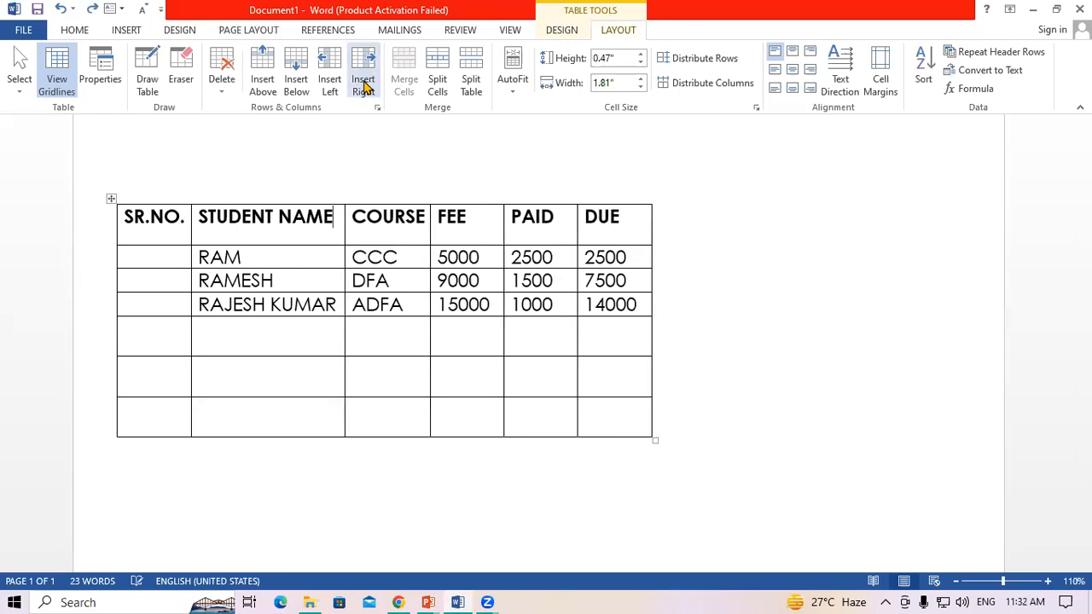
click(354, 219)
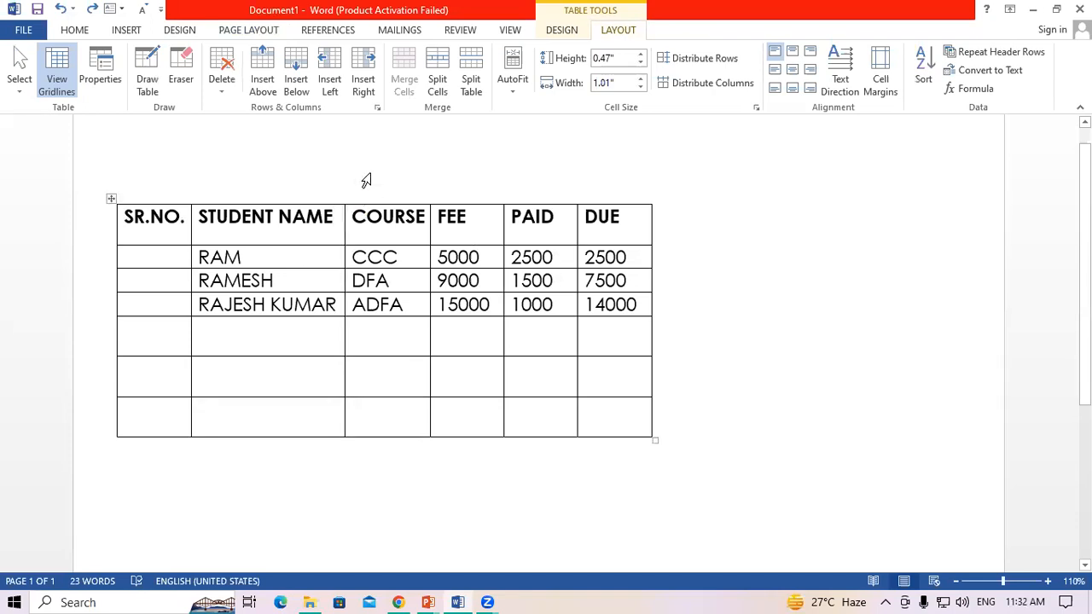
click(329, 82)
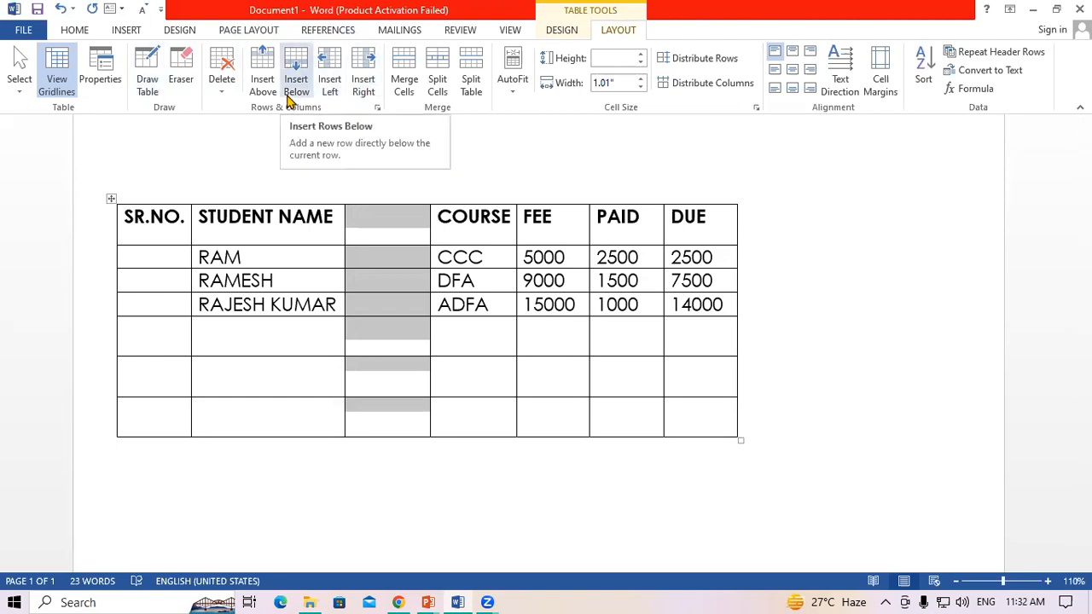
key(BackSpace)
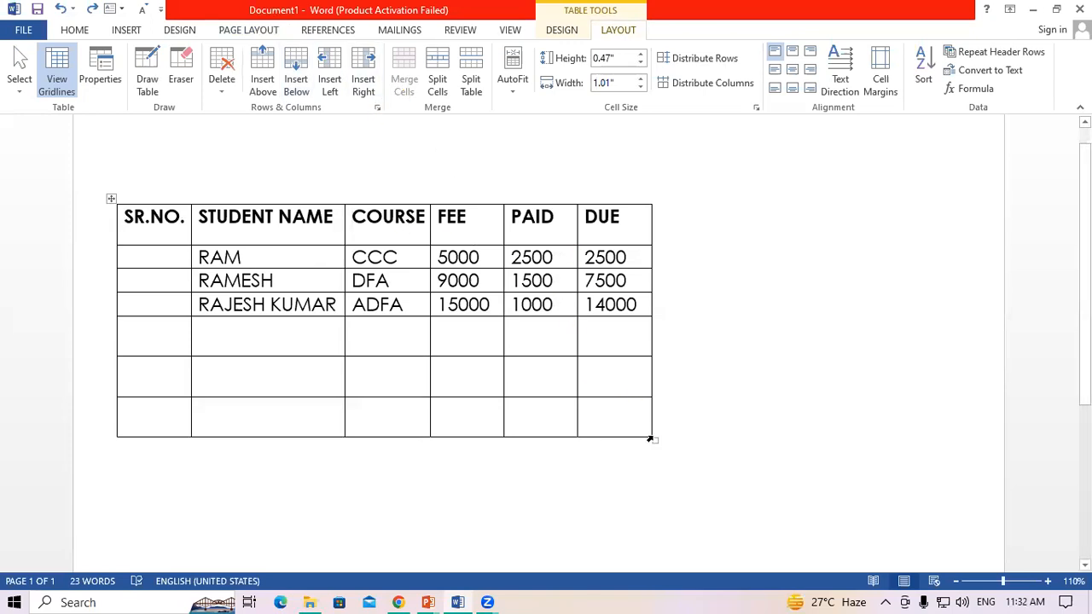
Stretch the table across the landscape page, and shift the column borders after STUDENT NAME, COURSE, FEE and PAID to the left
drag(653, 436, 946, 433)
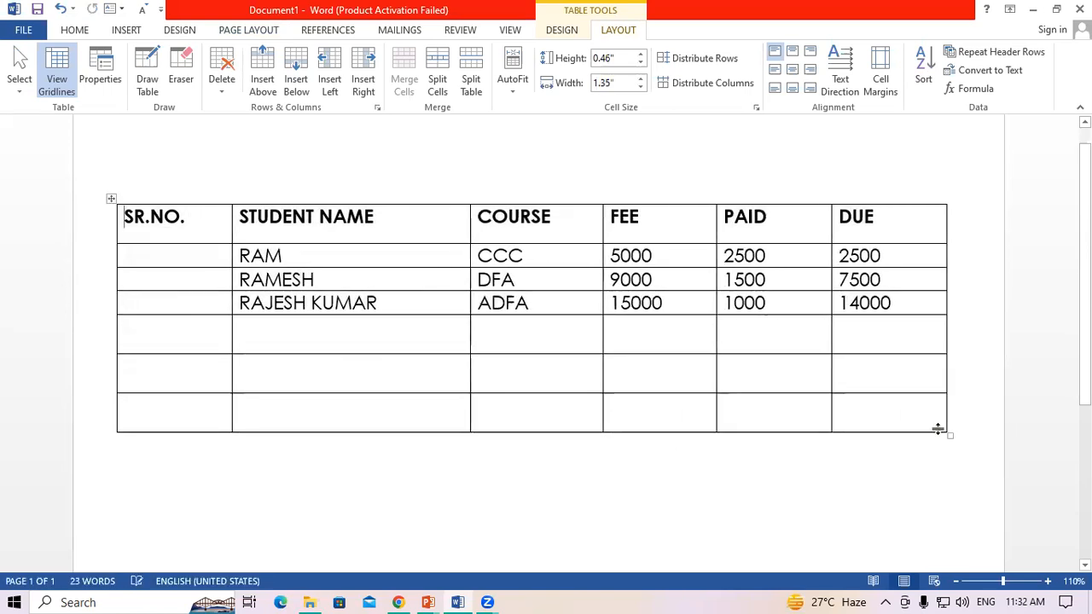
drag(469, 243, 397, 371)
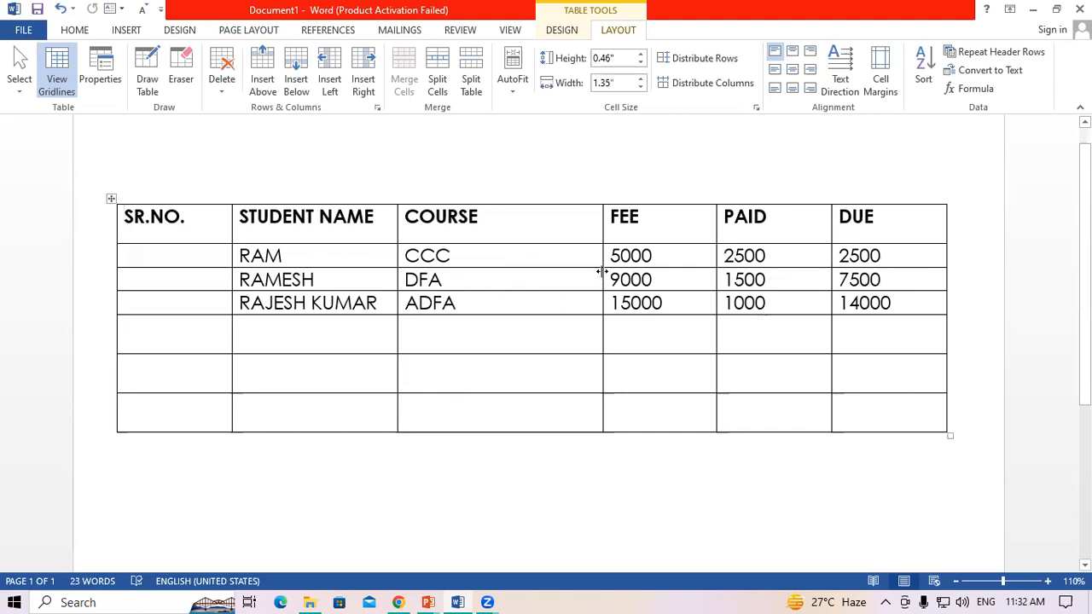
drag(603, 235, 520, 282)
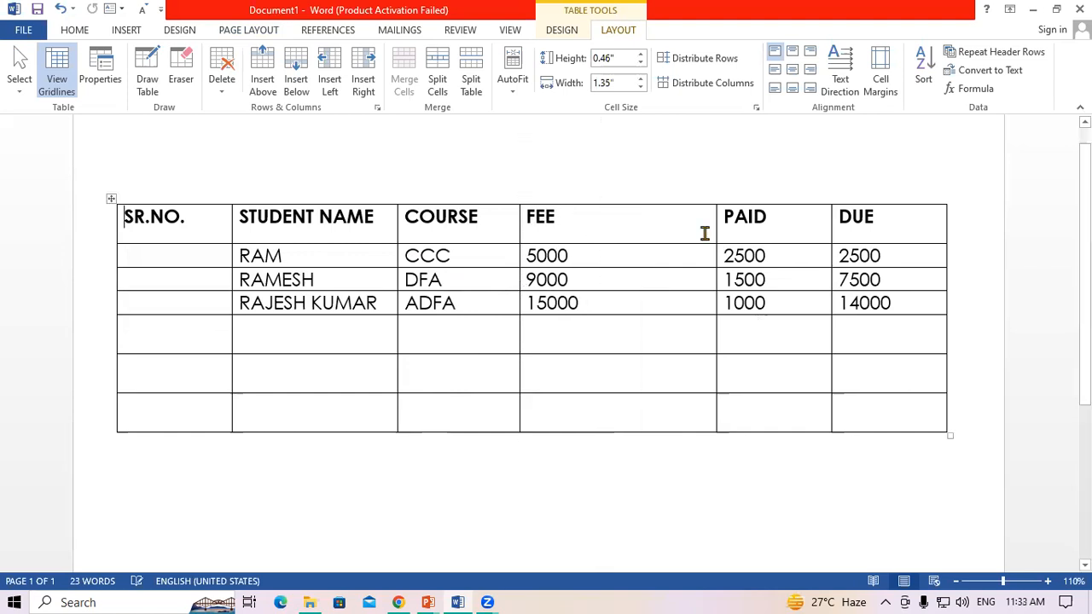
drag(714, 226, 626, 239)
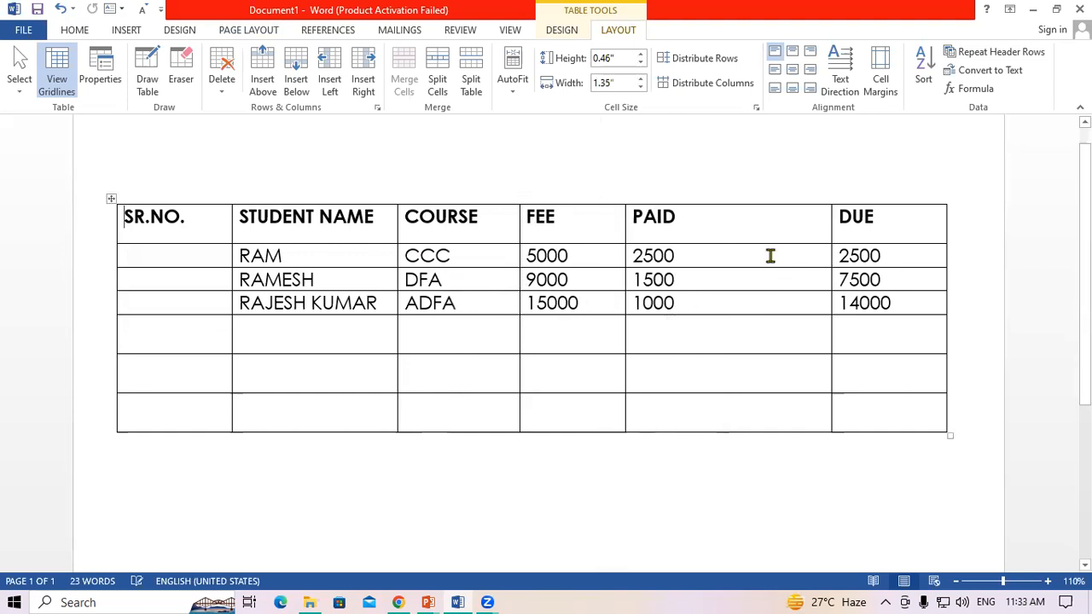
drag(828, 226, 763, 258)
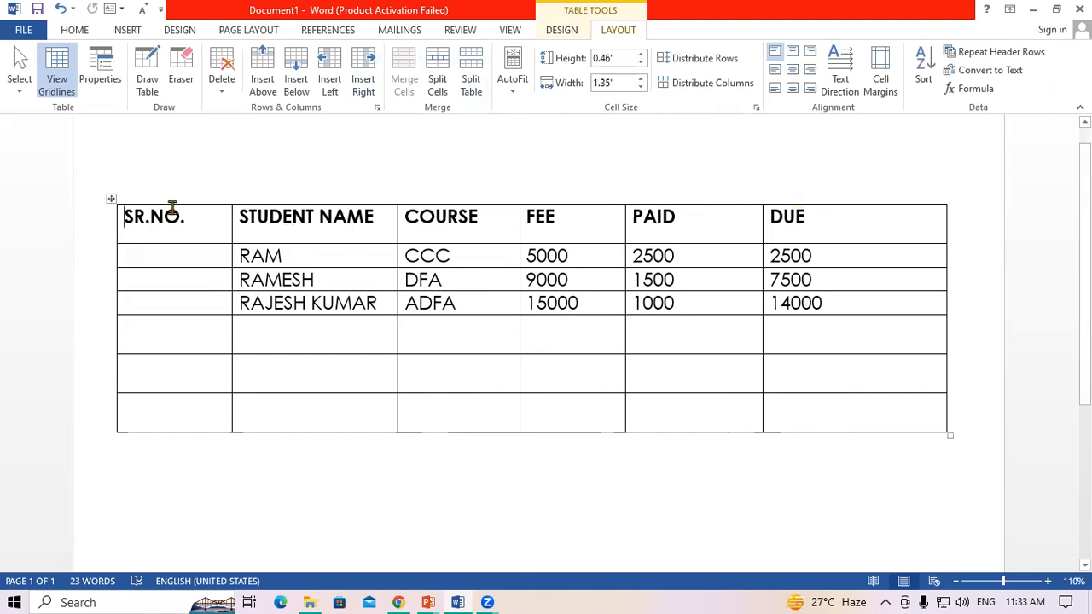
Insert four blank rows above the heading row
click(128, 223)
click(264, 85)
click(264, 86)
click(264, 86)
click(264, 86)
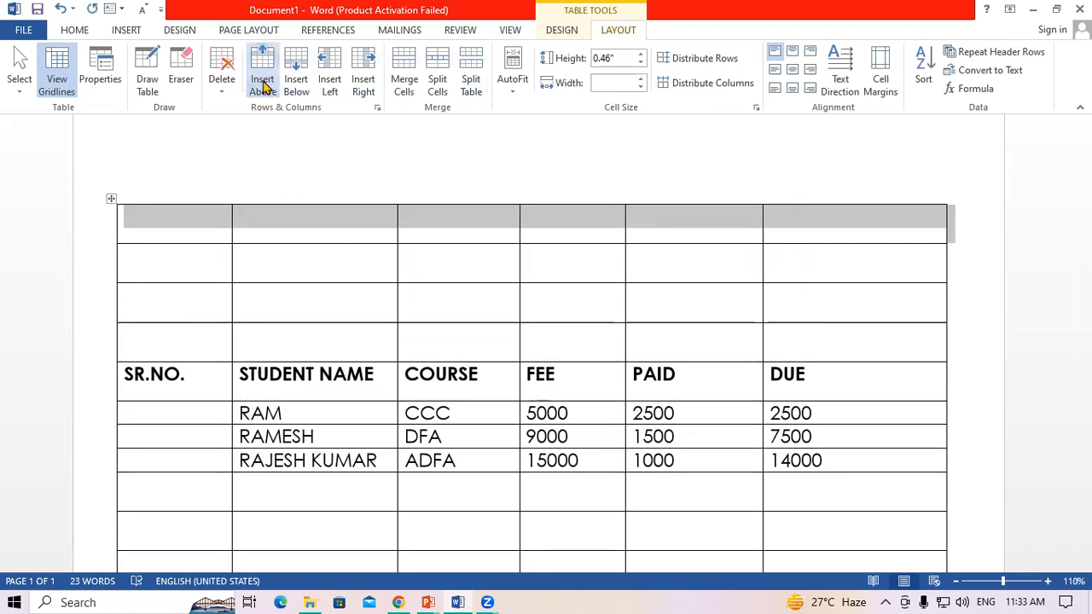
Merge the cells from the STUDENT NAME to the PAID column across the second and third blank rows
click(447, 386)
mouse_move(337, 260)
mouse_down()
mouse_move(400, 302)
mouse_move(718, 312)
mouse_up()
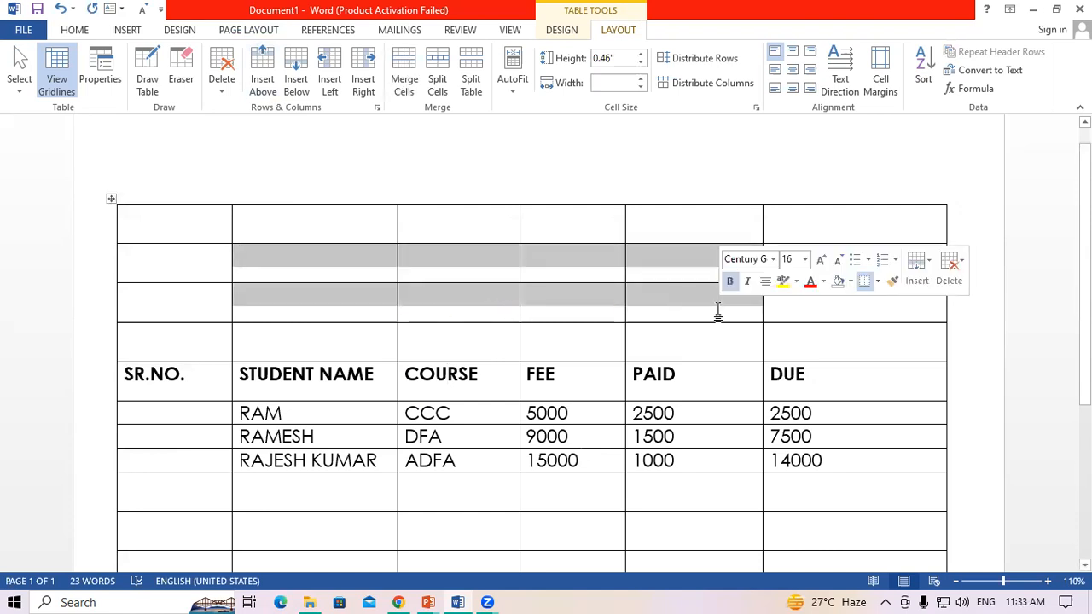
click(484, 299)
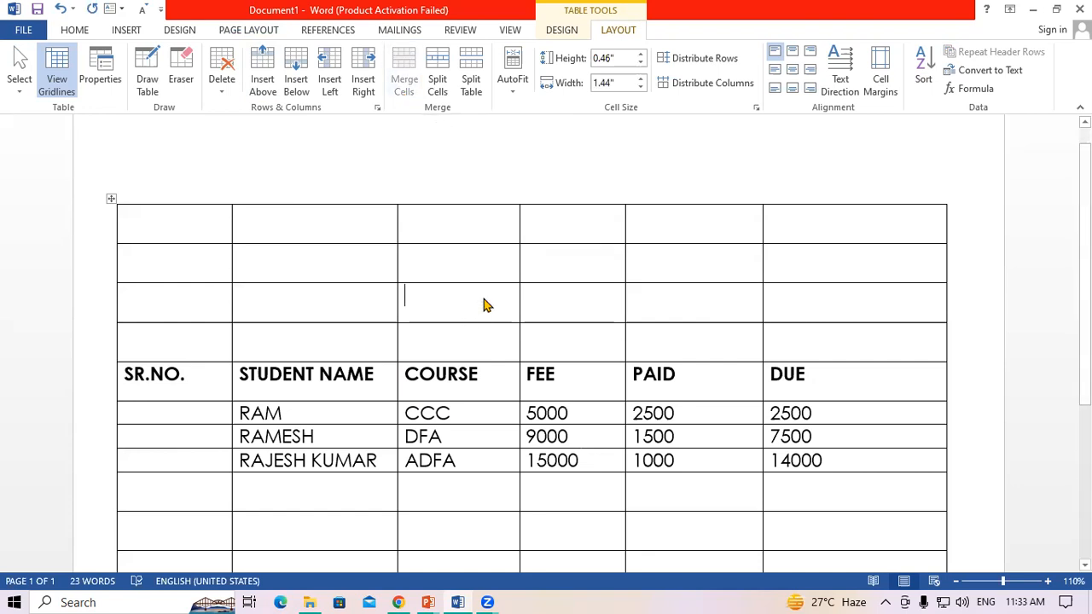
drag(359, 259, 733, 303)
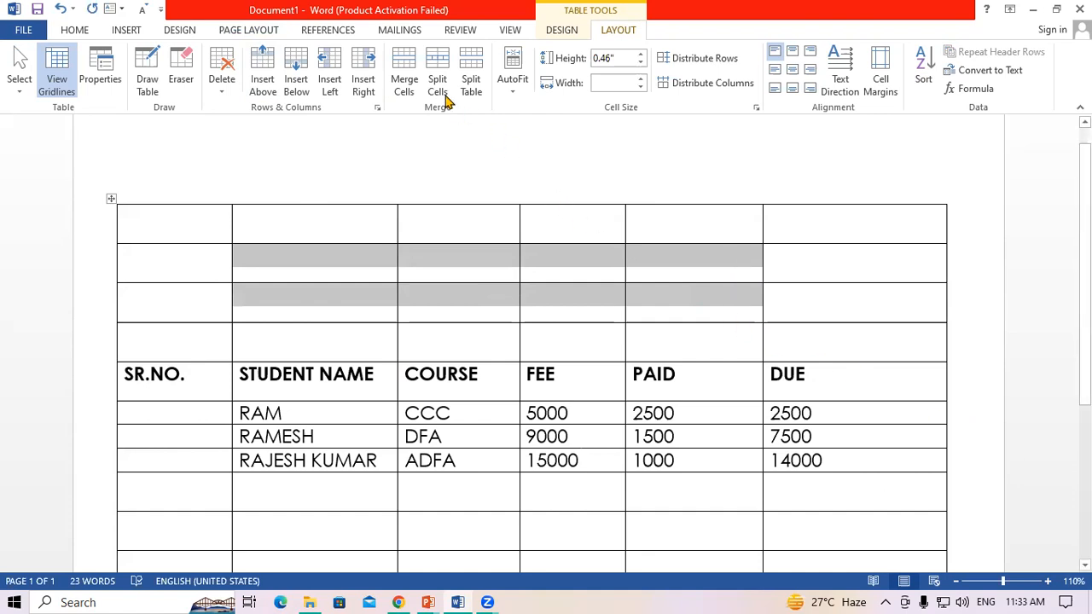
click(410, 77)
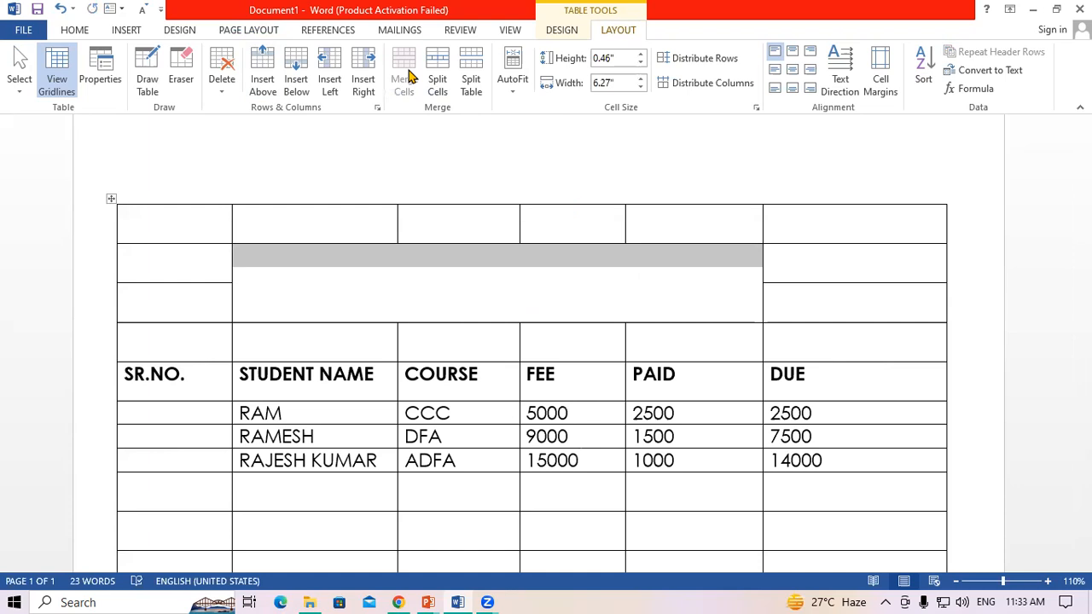
Enter the title STUDENT DATABASE near the middle of the merged cell
click(418, 294)
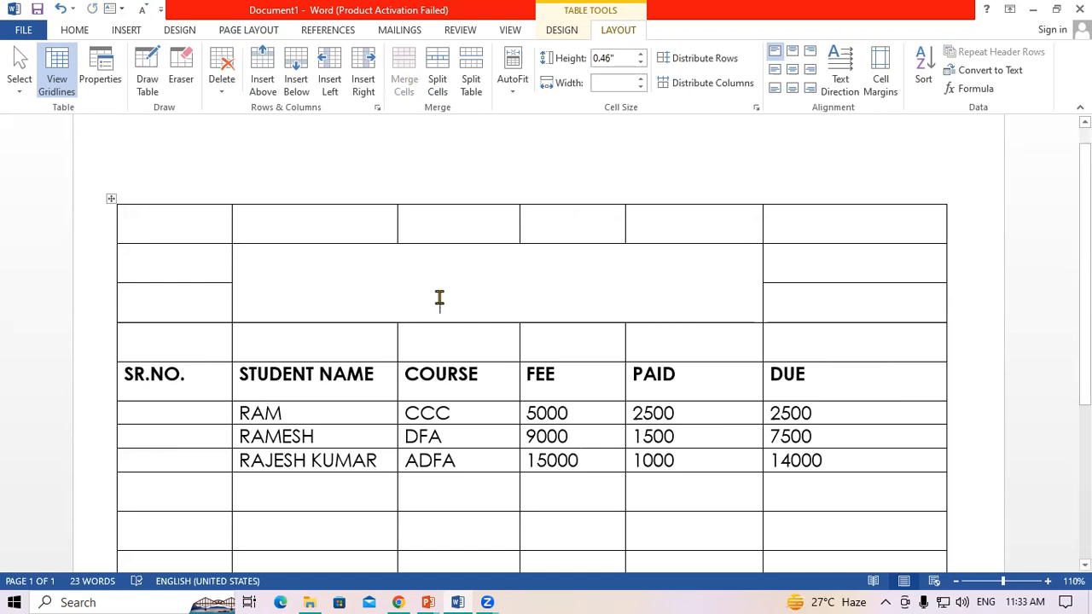
text(STUD)
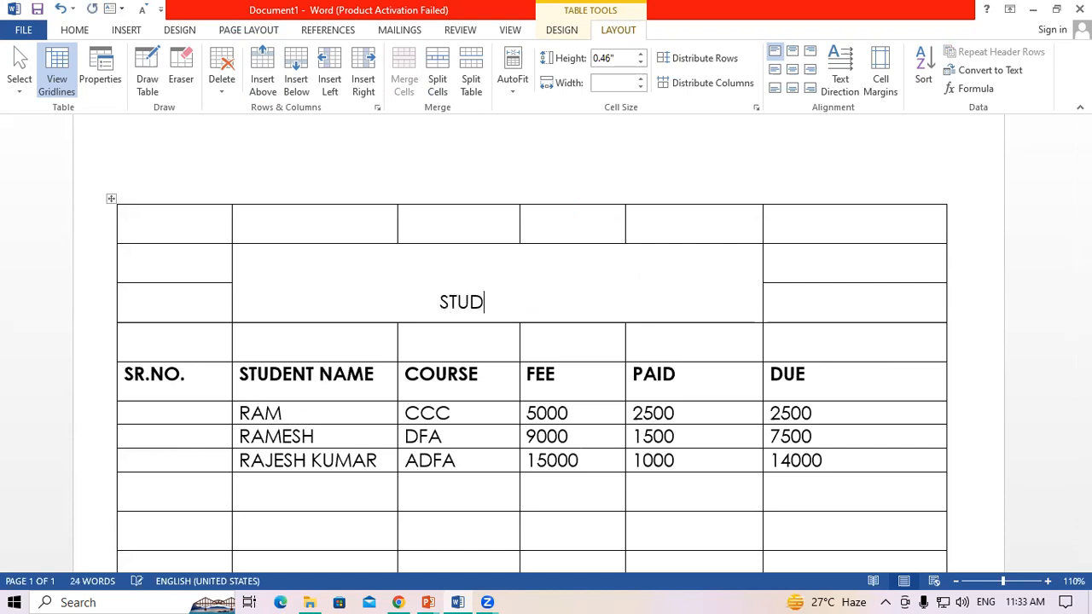
text(ENT DATABASE)
click(435, 413)
click(351, 349)
click(421, 285)
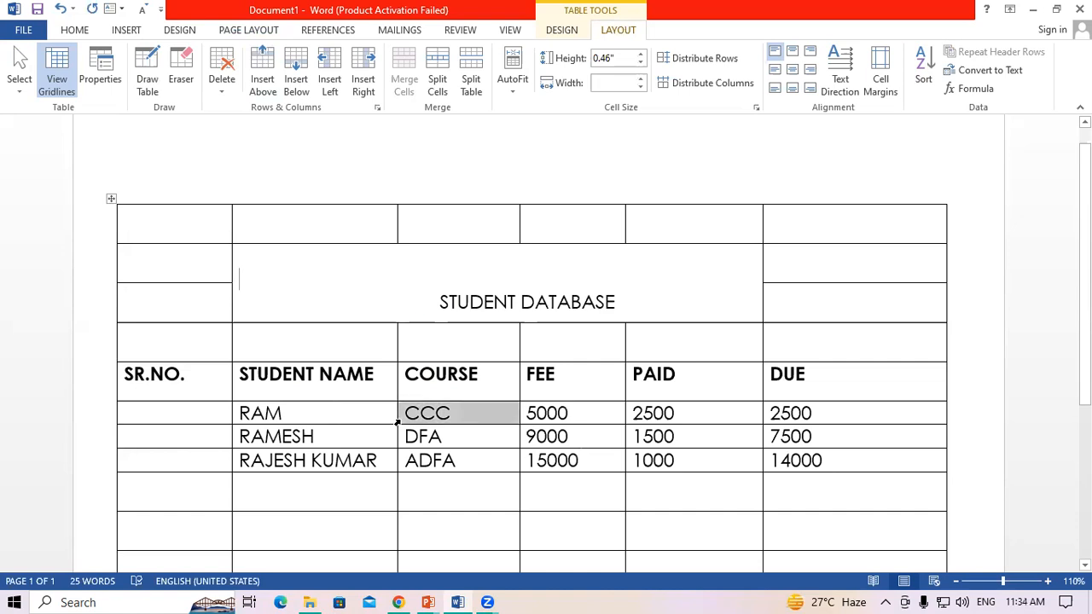
Enlarge the STUDENT DATABASE title to 22 pt
drag(429, 298, 631, 298)
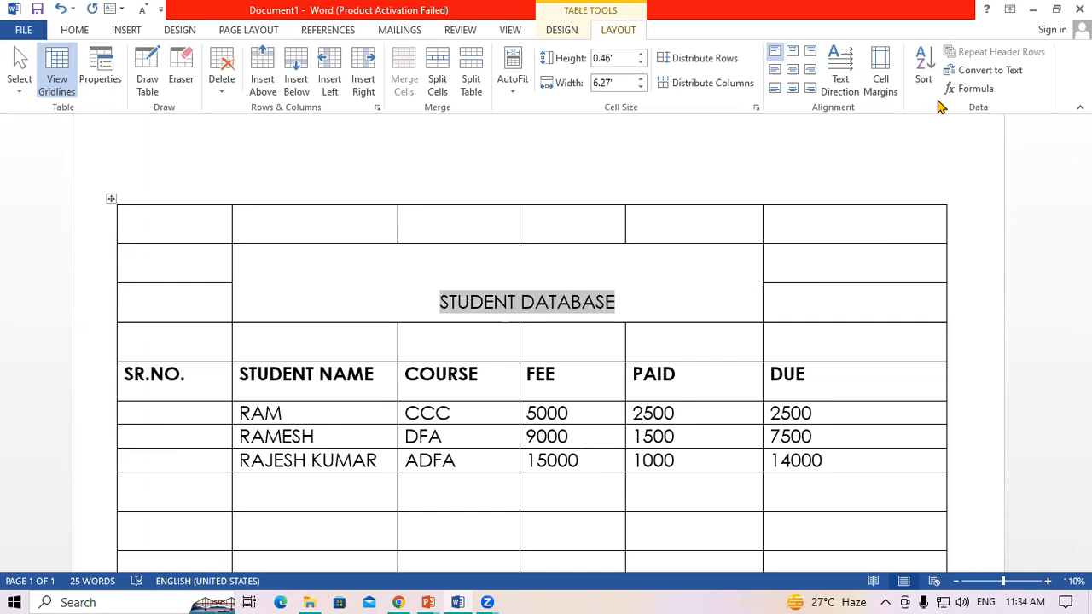
click(83, 32)
click(247, 58)
click(247, 58)
click(247, 58)
Delete blank space in front of the STUDENT DATABASE title to shift it left in the merged cell
click(440, 304)
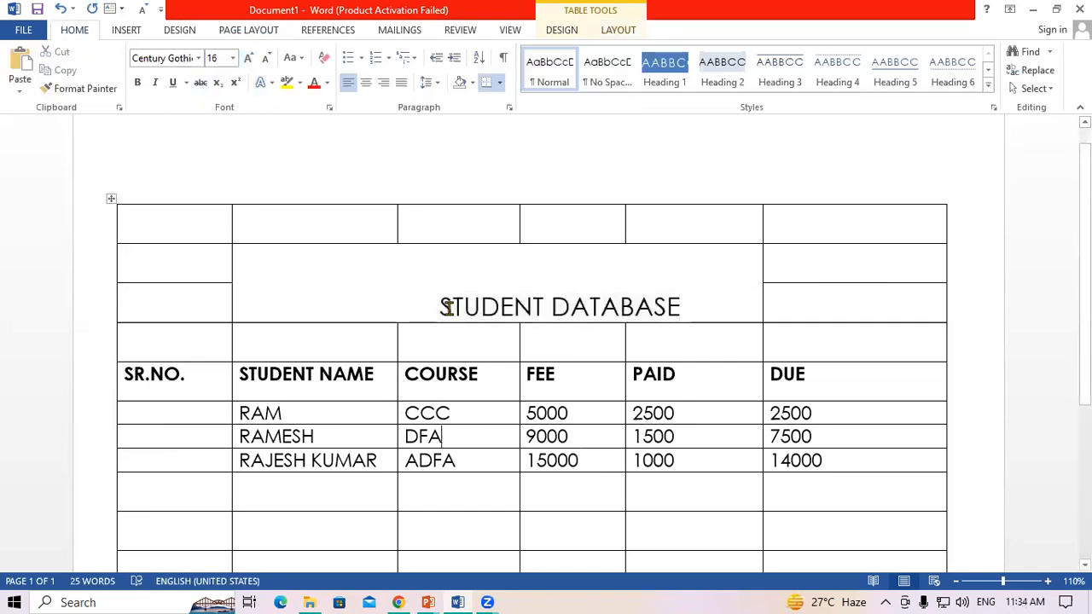
key(BackSpace)
key(BackSpace)
key(BackSpace)
key(BackSpace)
key(BackSpace)
key(BackSpace)
key(BackSpace)
key(BackSpace)
key(BackSpace)
key(BackSpace)
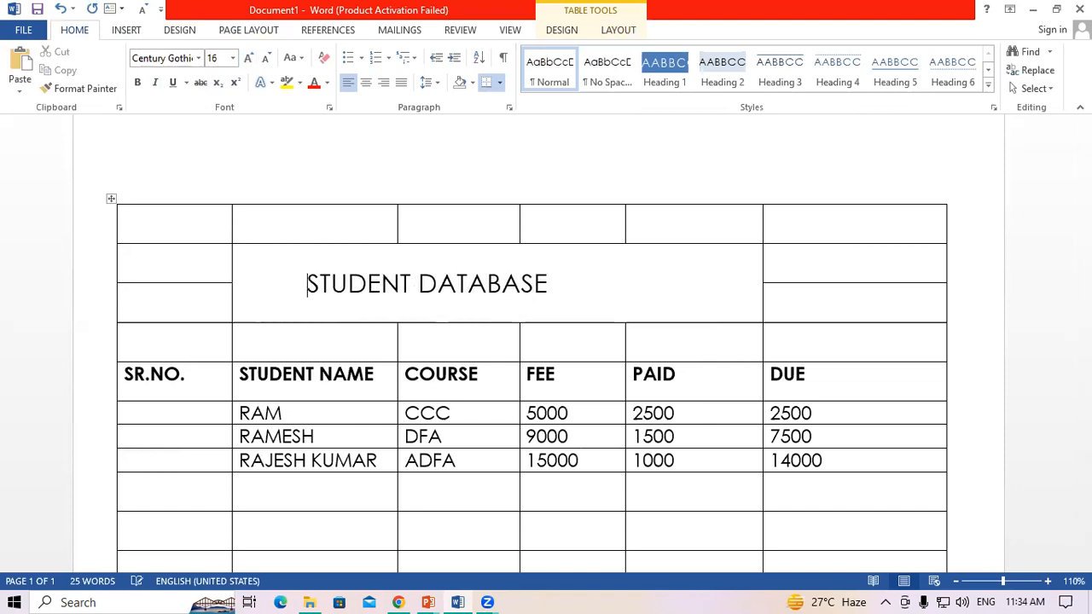
Make the STUDENT DATABASE title bold
key(shift+Right)
key(shift+Right)
key(shift+Right)
key(shift+Right)
key(shift+Right)
key(shift+Right)
key(shift+Right)
key(shift+Right)
key(shift+Right)
key(shift+Right)
key(shift+Right)
key(shift+Right)
key(shift+Right)
key(shift+Right)
key(shift+Right)
key(shift+Right)
key(shift+Right)
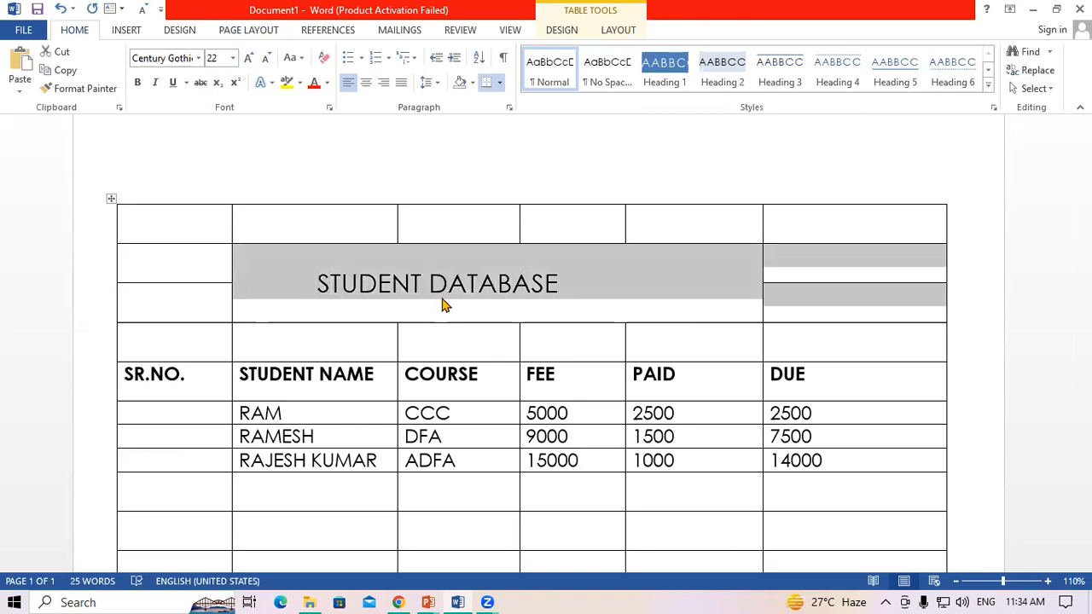
key(ctrl+b)
click(393, 338)
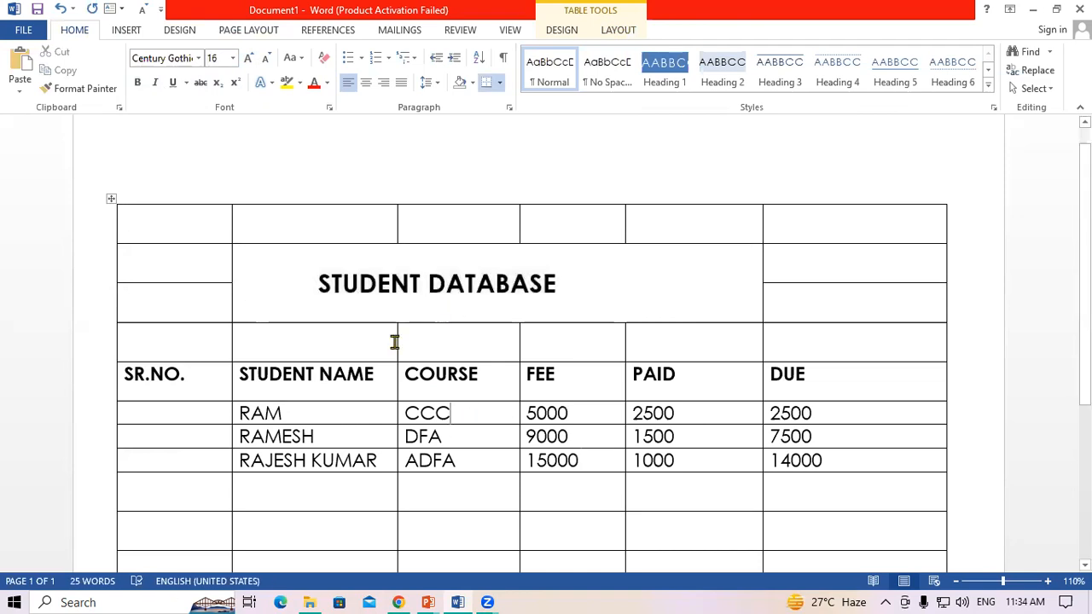
Try the various cell alignments on the STUDENT DATABASE title and settle on centring it horizontally and vertically
drag(316, 283, 530, 291)
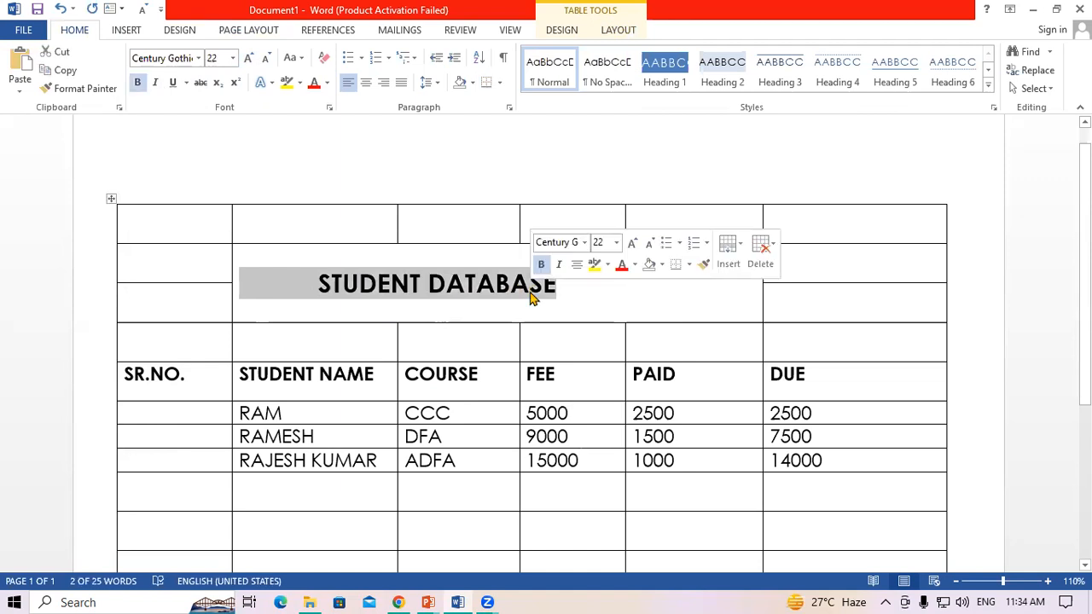
click(623, 31)
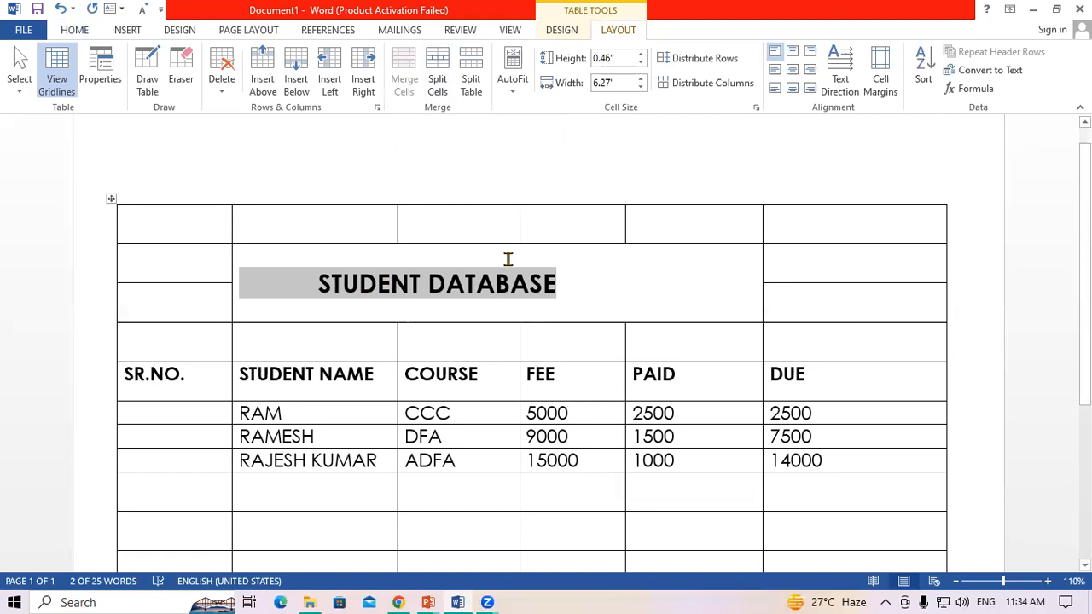
click(792, 52)
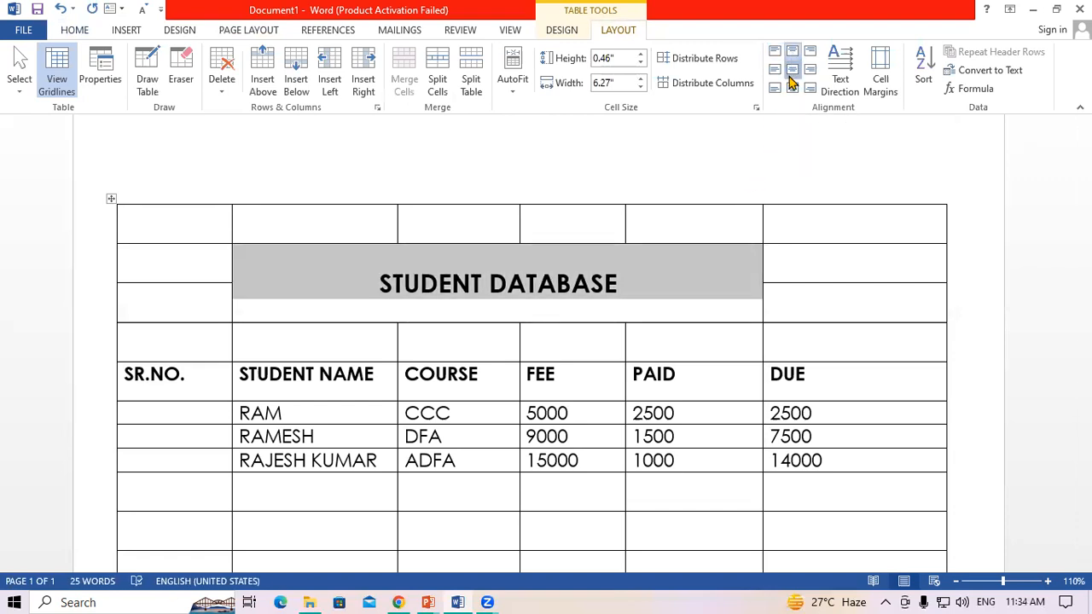
click(792, 70)
click(792, 88)
click(810, 89)
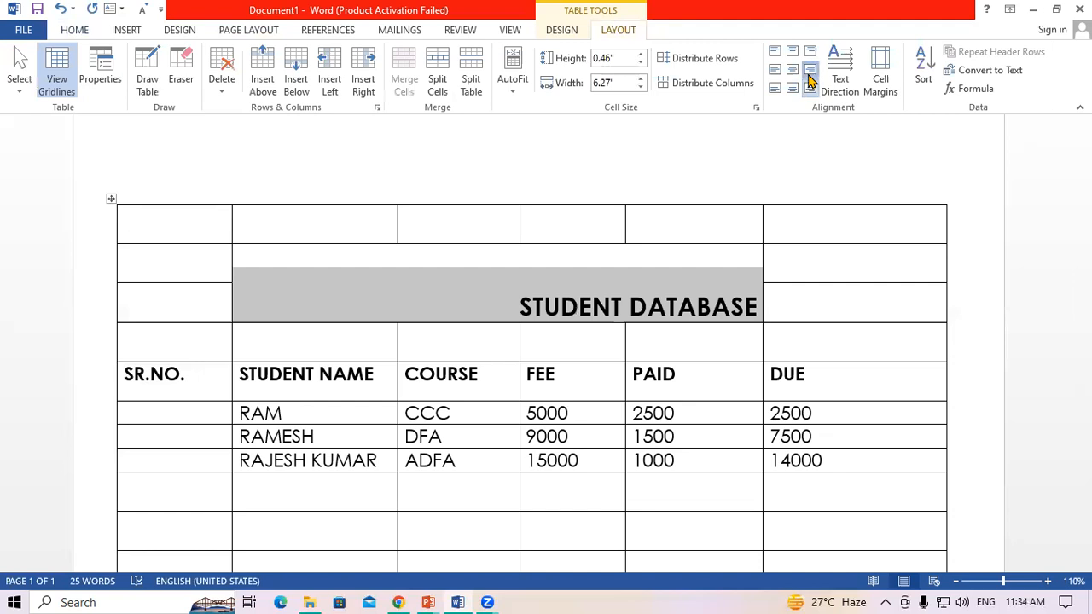
click(810, 70)
click(809, 51)
click(792, 51)
click(774, 51)
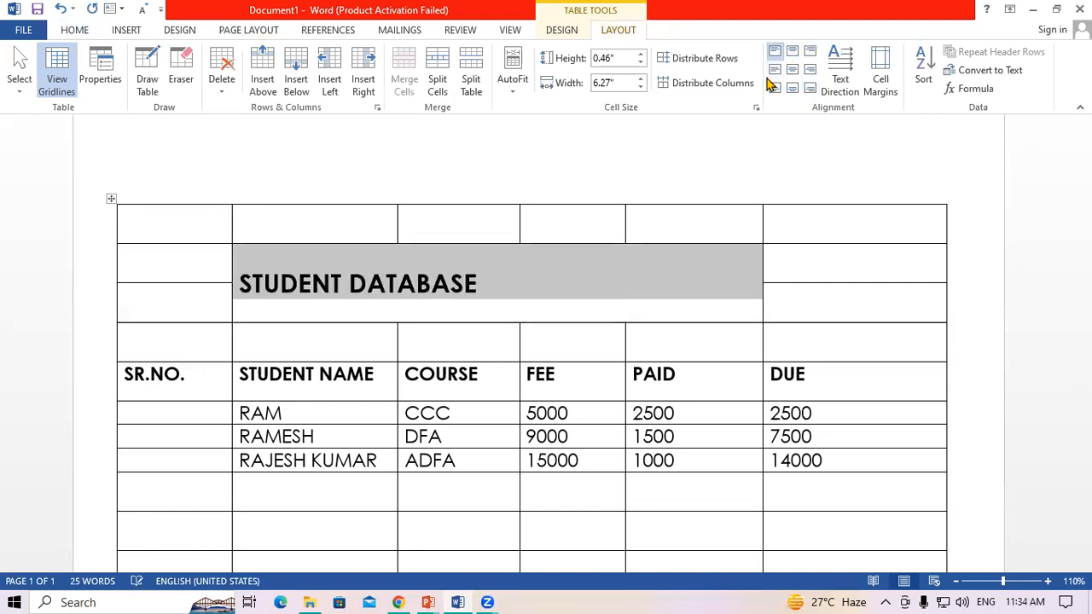
click(775, 70)
click(774, 88)
click(792, 88)
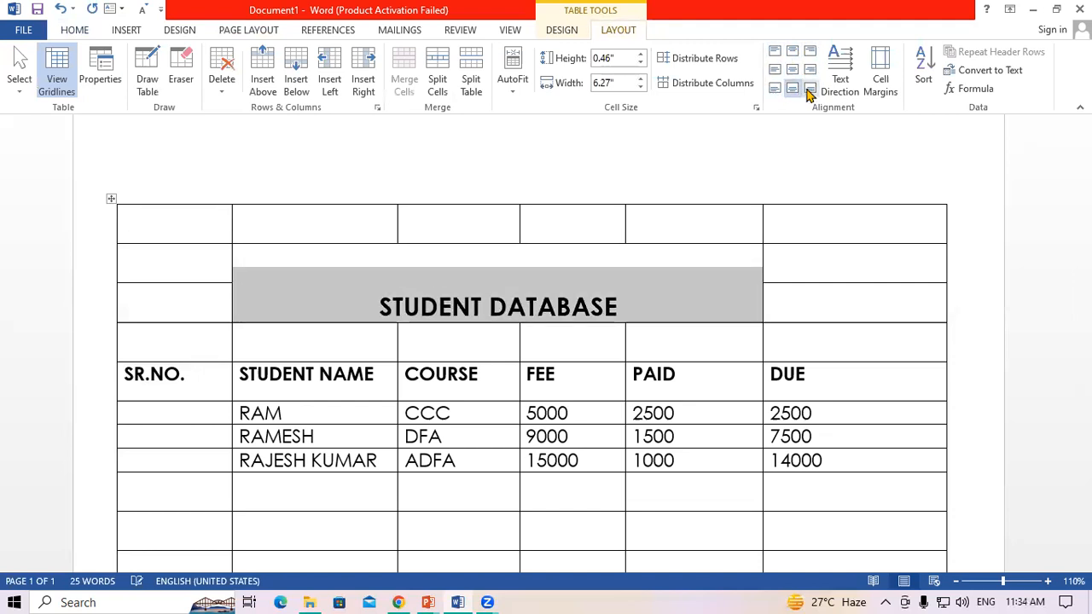
click(809, 88)
click(792, 70)
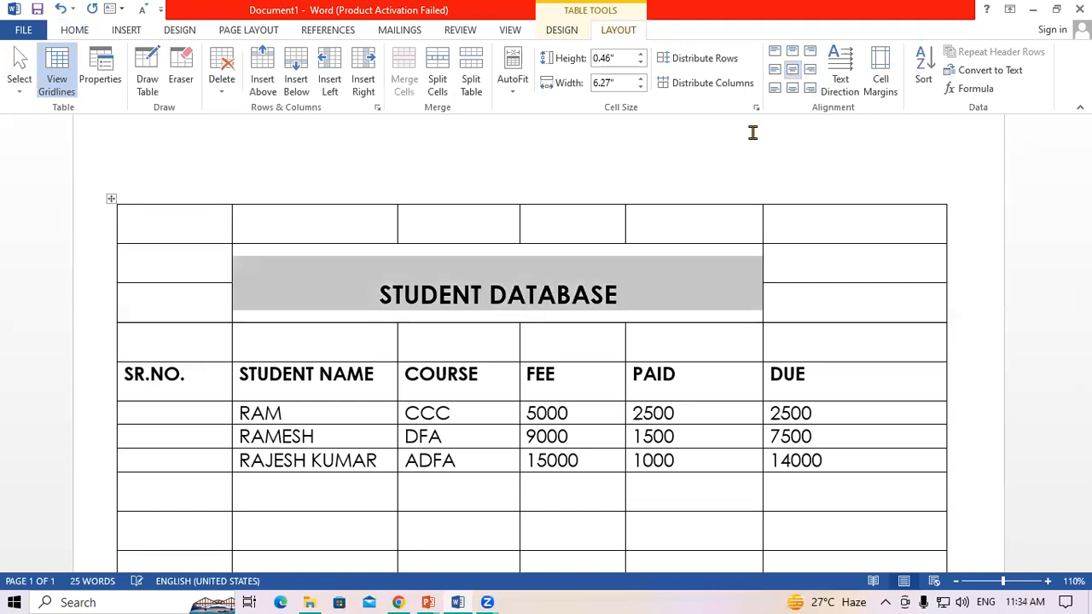
Try the various cell alignments on the header row from SR.NO. to DUE and settle on left-aligned, vertically centred
click(531, 410)
drag(125, 373, 792, 384)
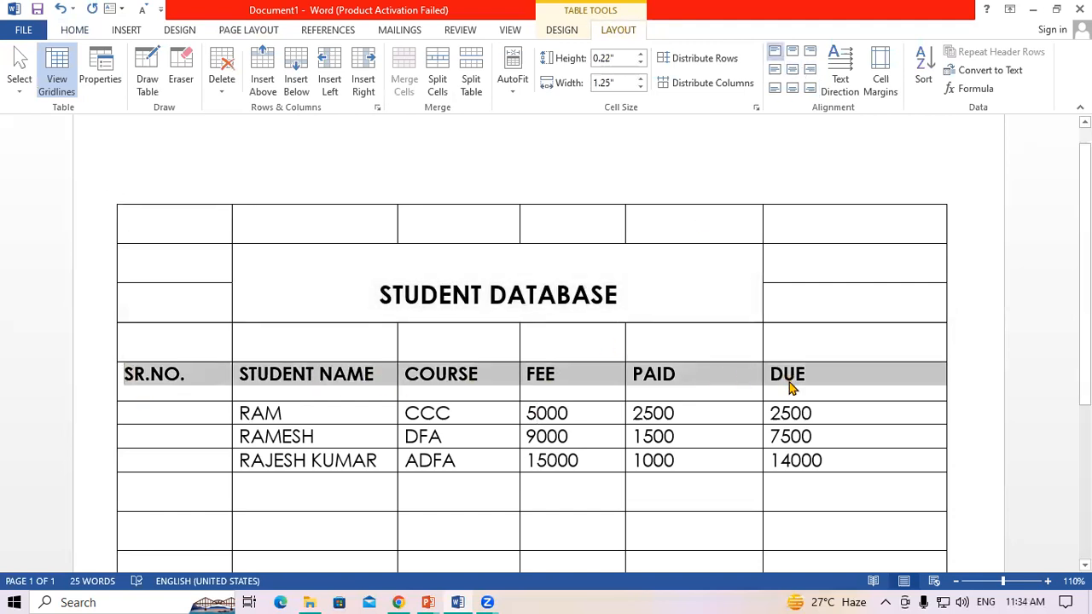
click(792, 70)
click(792, 88)
click(774, 88)
click(774, 70)
click(775, 52)
click(792, 51)
click(811, 51)
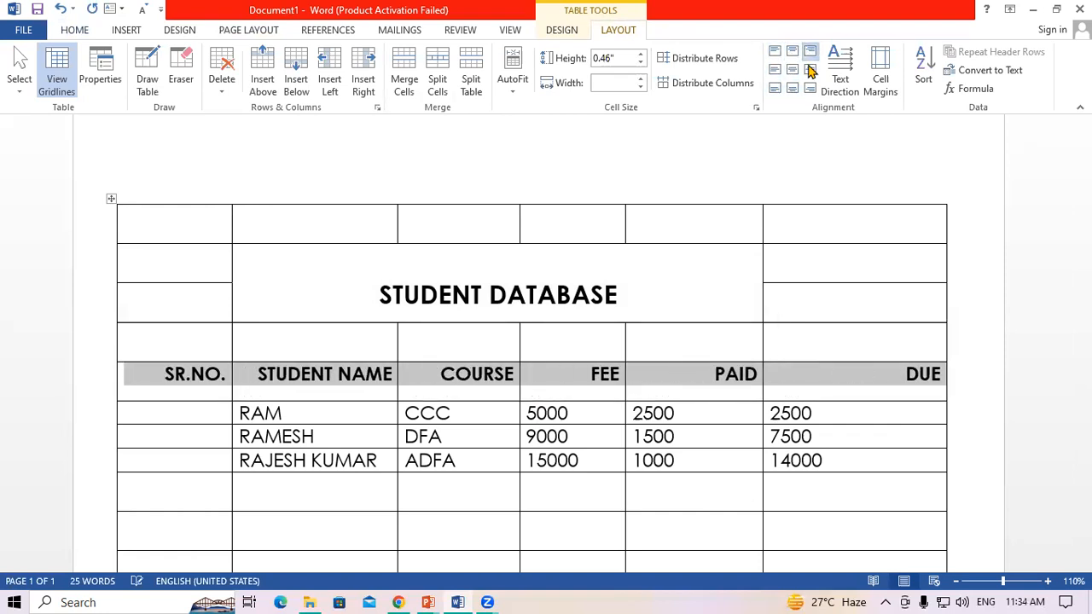
click(810, 70)
click(811, 88)
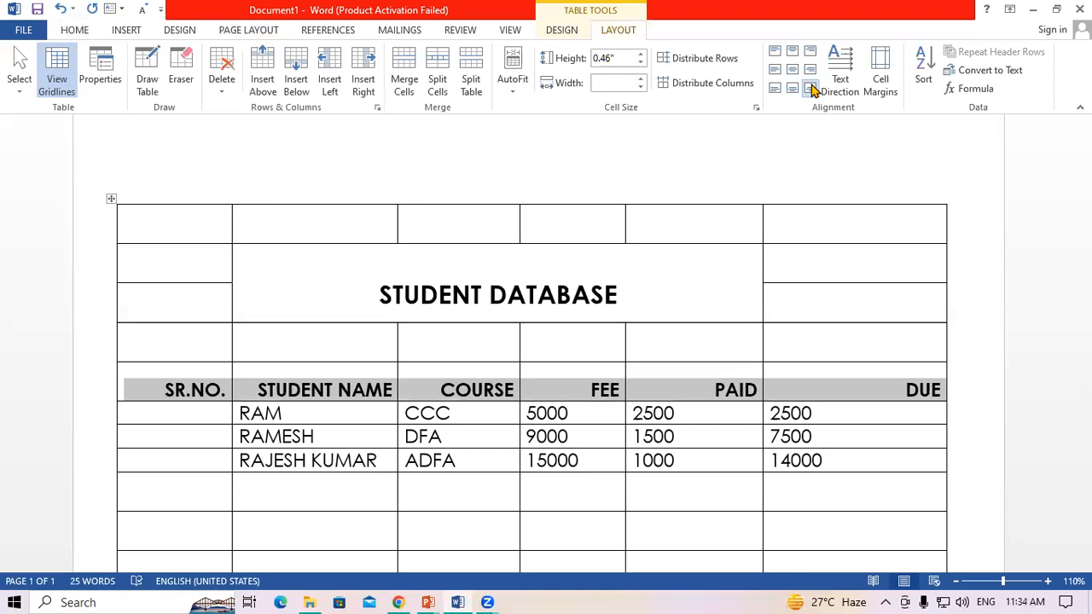
click(776, 71)
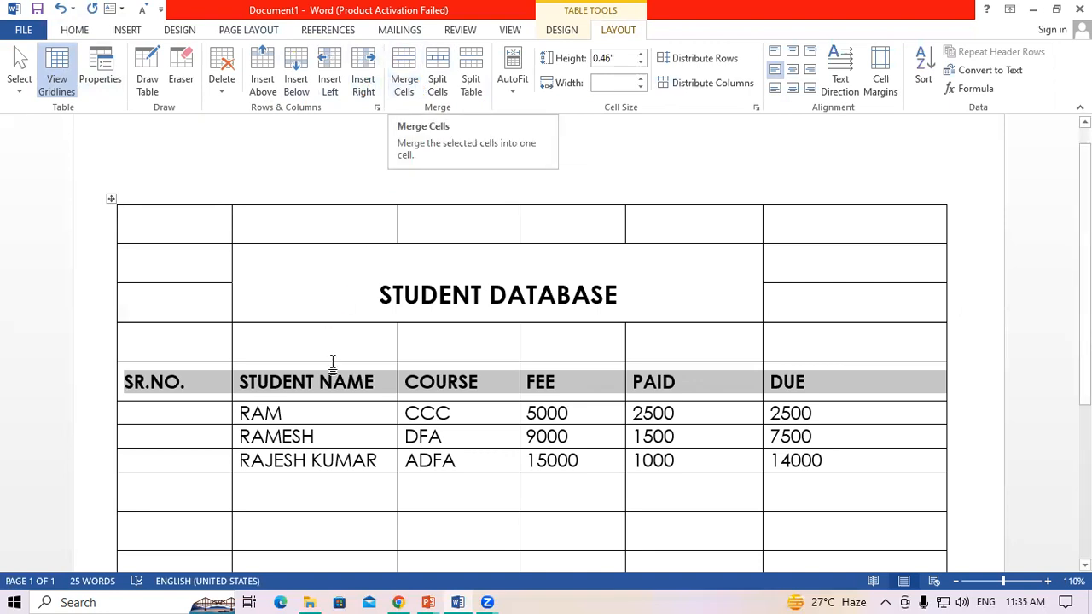
Split the empty cell below the last student name into 4 columns and 2 rows
click(314, 458)
click(311, 491)
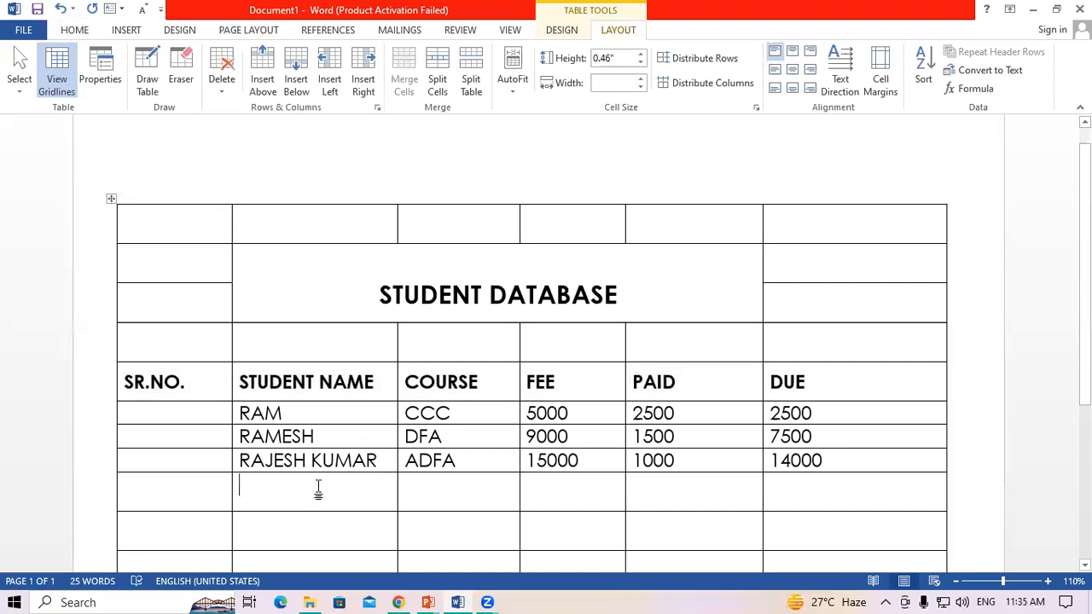
click(435, 82)
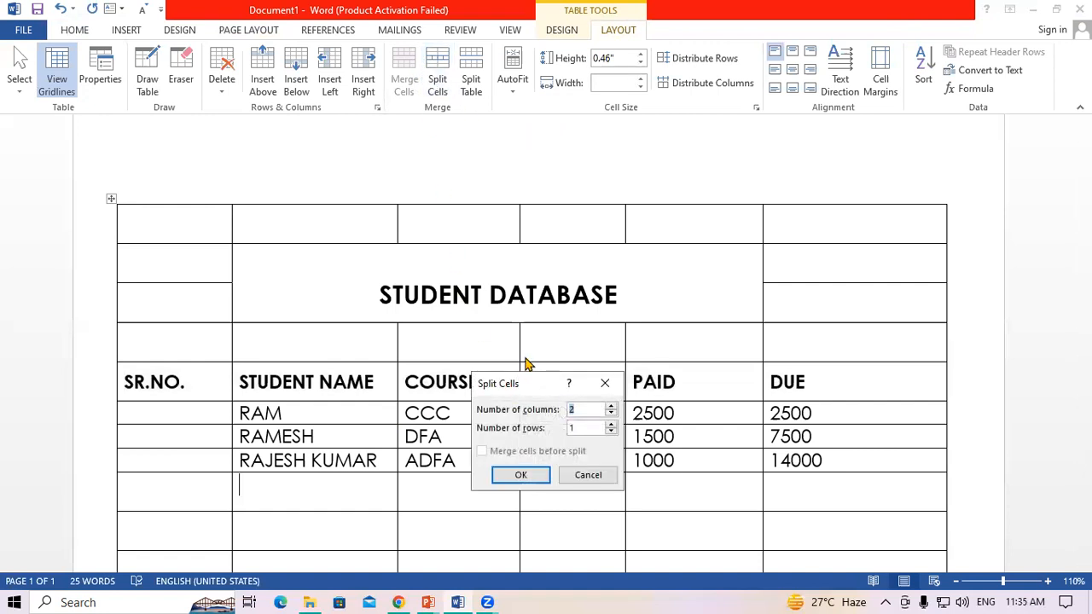
drag(522, 382, 605, 217)
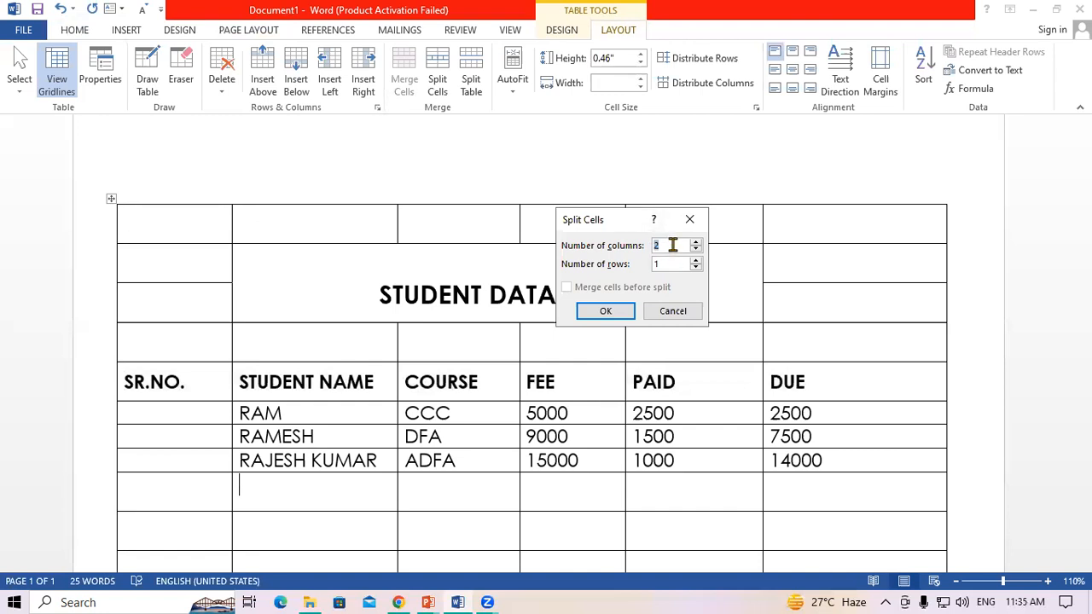
drag(665, 261, 641, 263)
text(2)
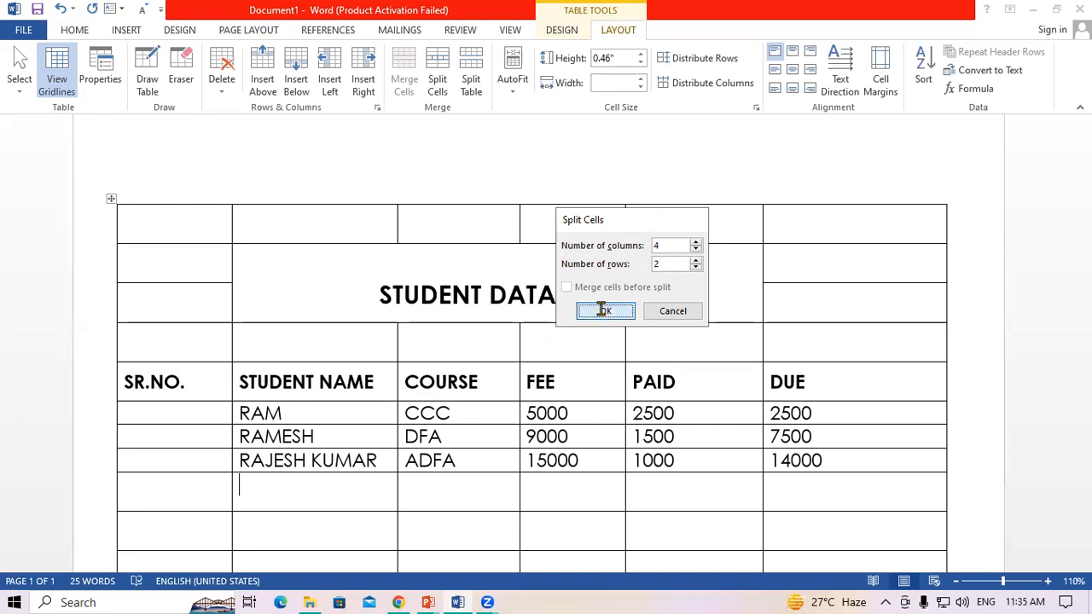
click(603, 311)
click(480, 499)
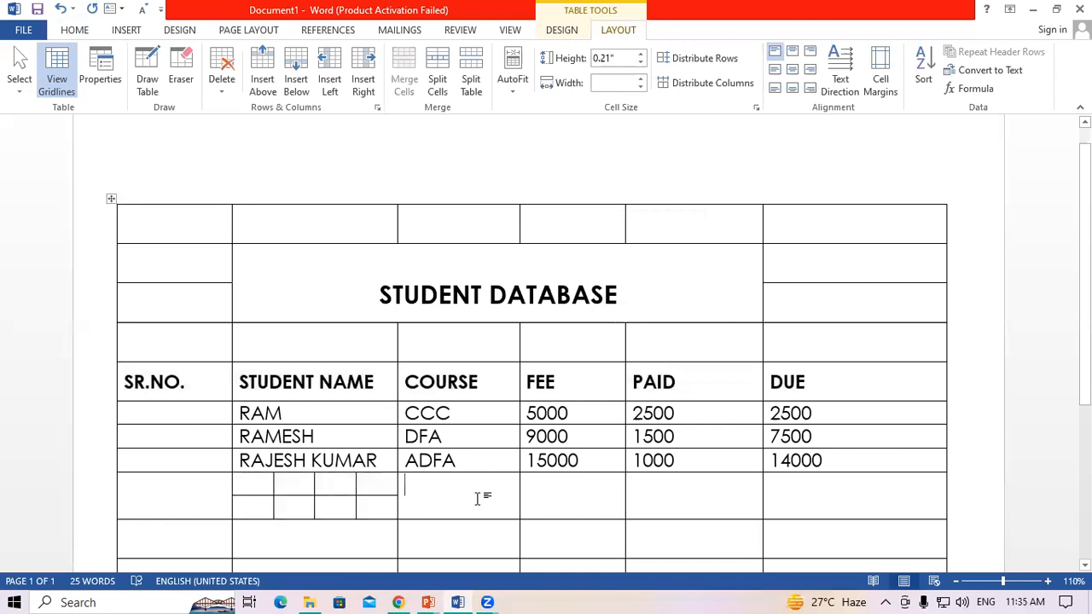
Number the upper row of the newly split cells 1, 2, 3 and 4
click(256, 483)
click(374, 483)
drag(253, 483, 385, 505)
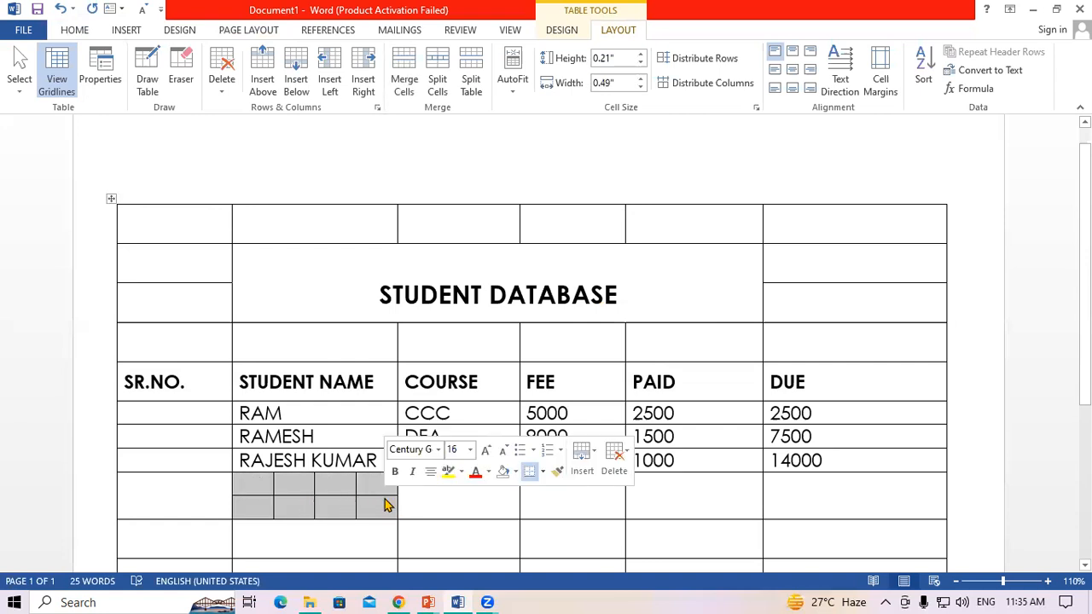
click(666, 493)
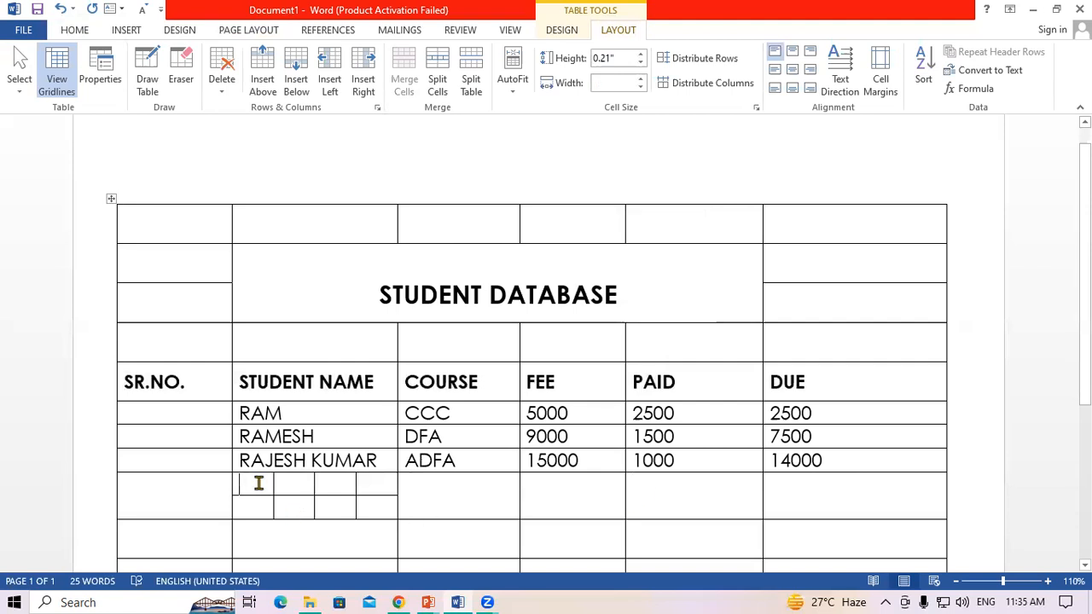
text(1 2 3)
key(Tab)
text(4)
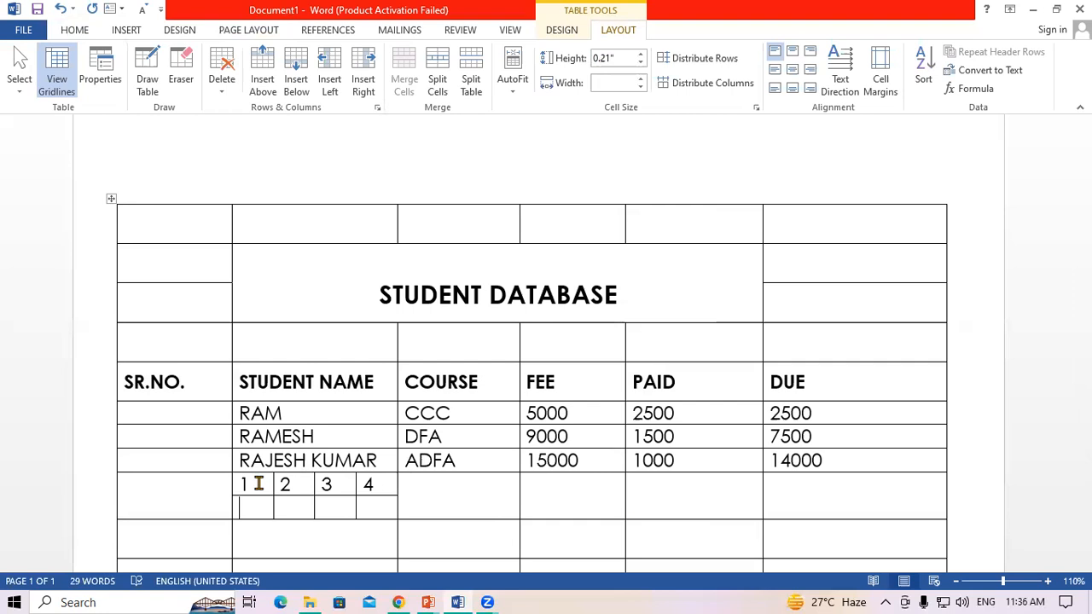
Number the lower row of the split cells 5, 6, 7 and 8
key(Tab)
text(6)
key(Tab)
text(7)
key(Tab)
text(8)
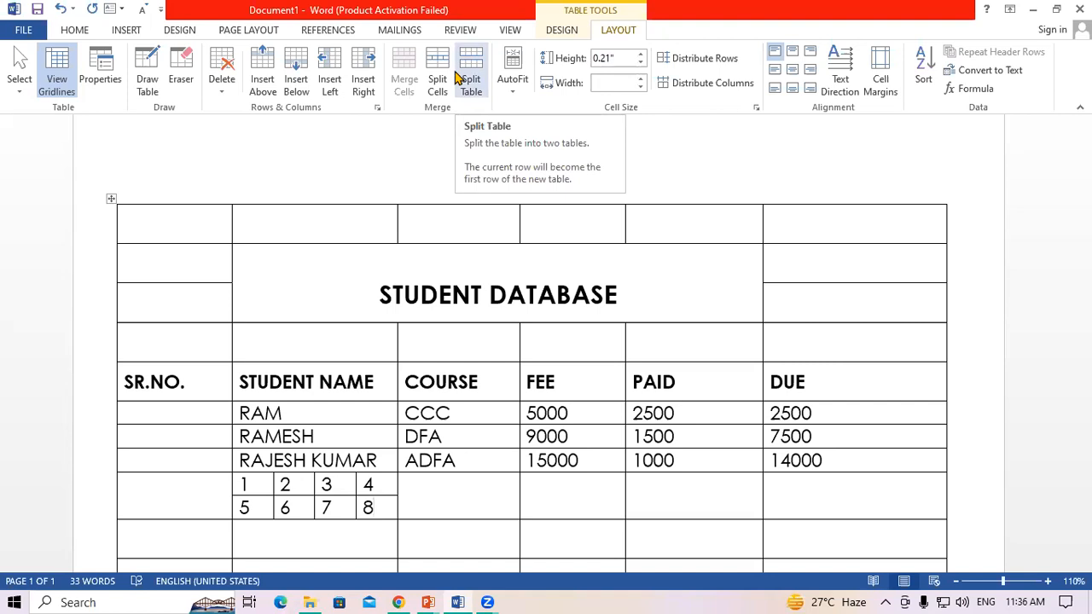
Try to split the table at the first student's row
click(194, 414)
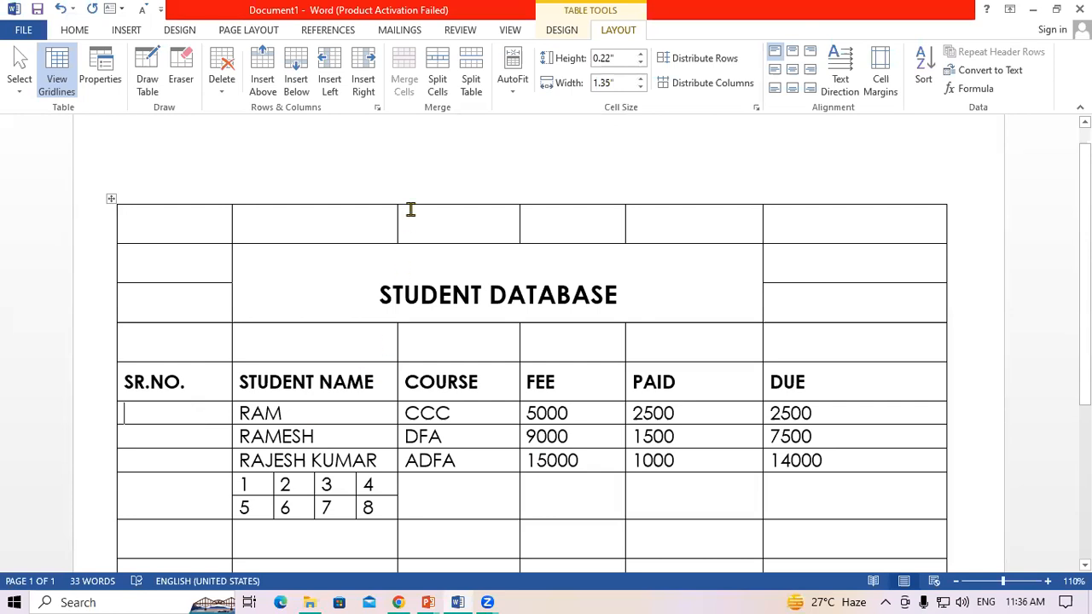
click(471, 85)
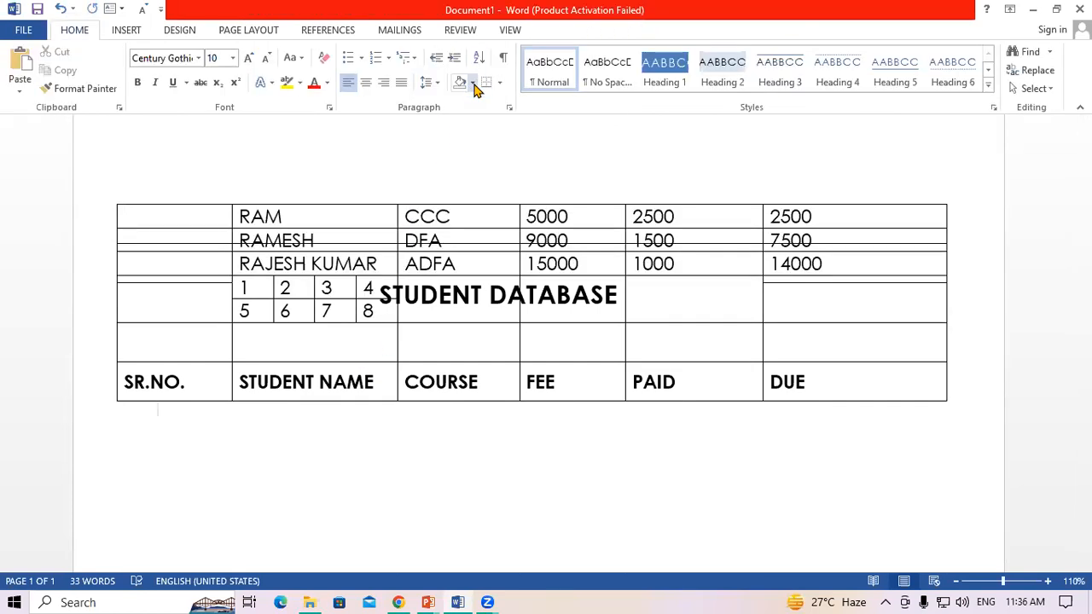
key(ctrl+z)
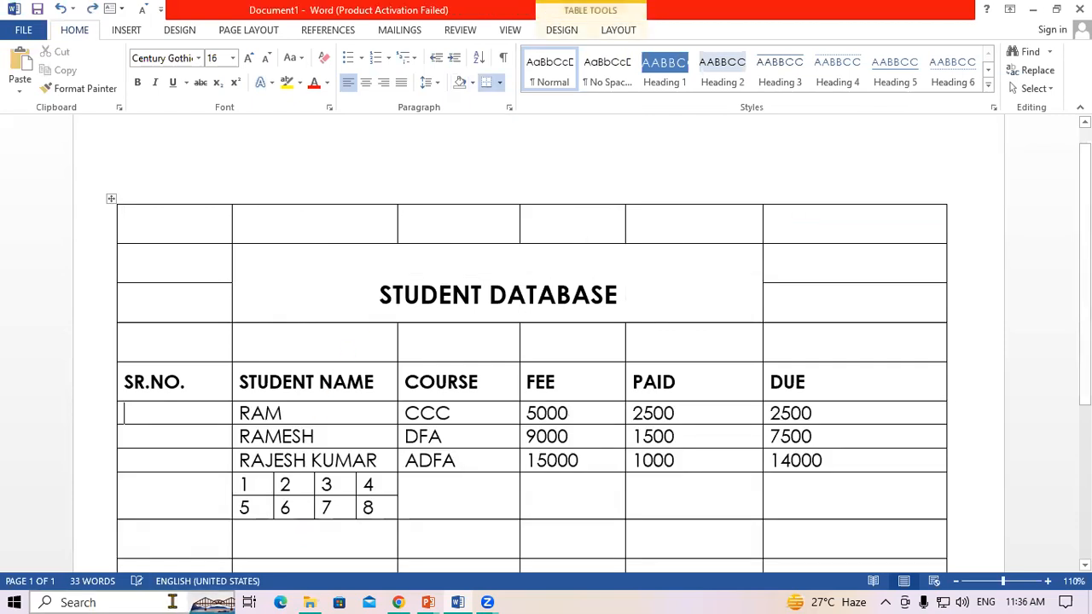
Split the table at the first blank row below the numbered cells
scroll(1082, 256, down, 3)
scroll(366, 295, down, 1)
click(178, 334)
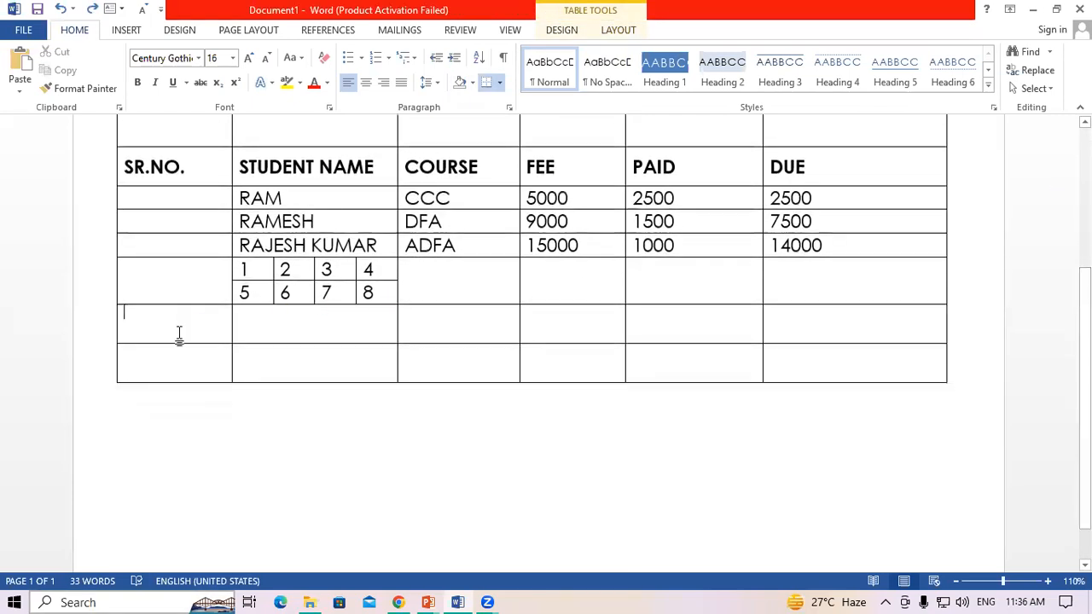
click(618, 30)
click(470, 79)
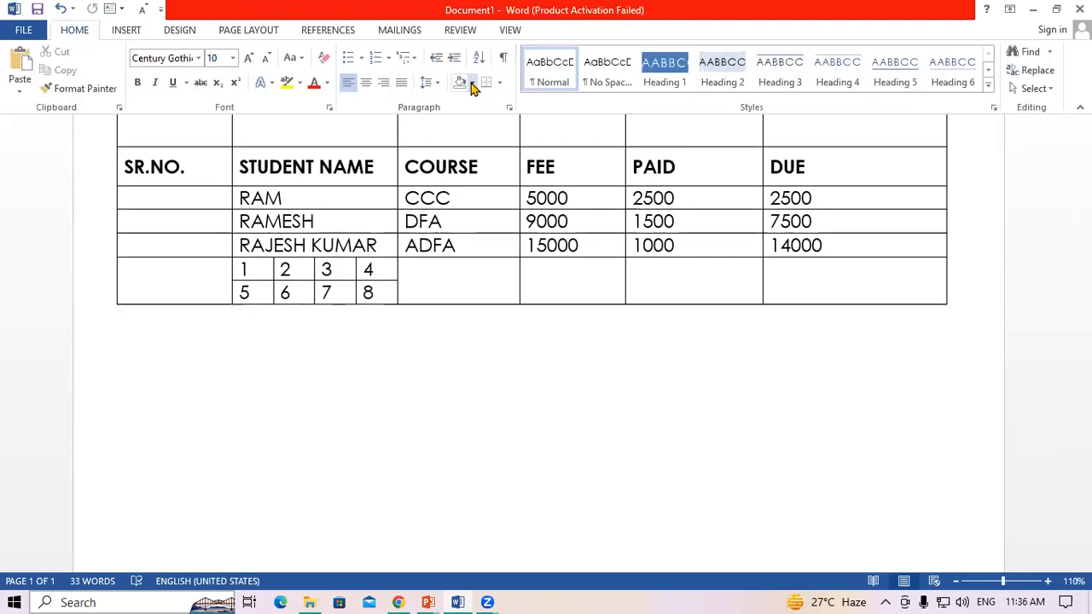
Split the table at the second student's row (course DFA)
scroll(529, 341, up, 2)
scroll(528, 324, up, 2)
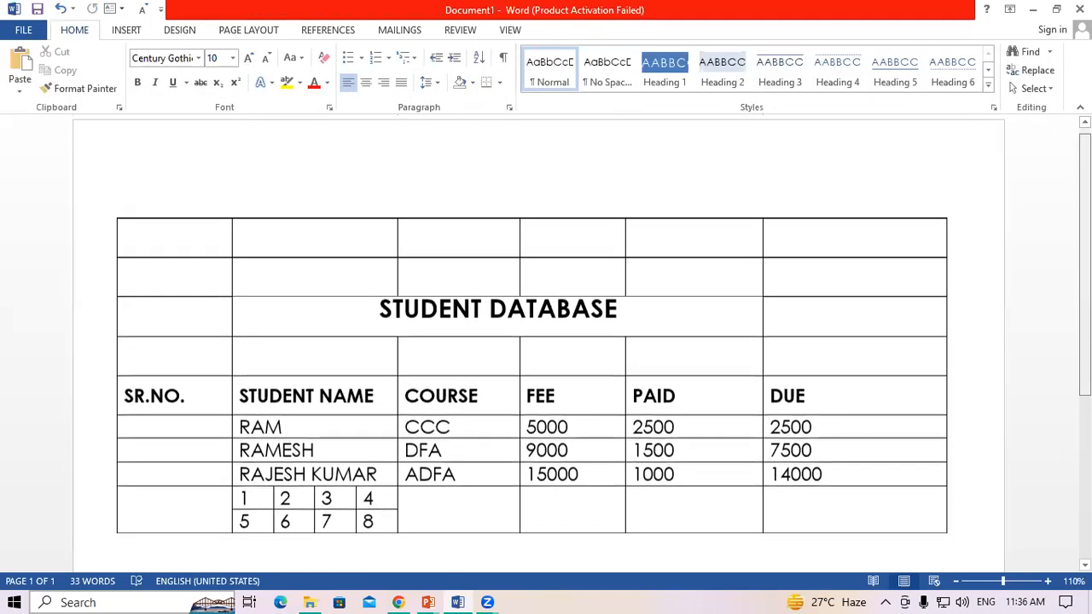
click(158, 450)
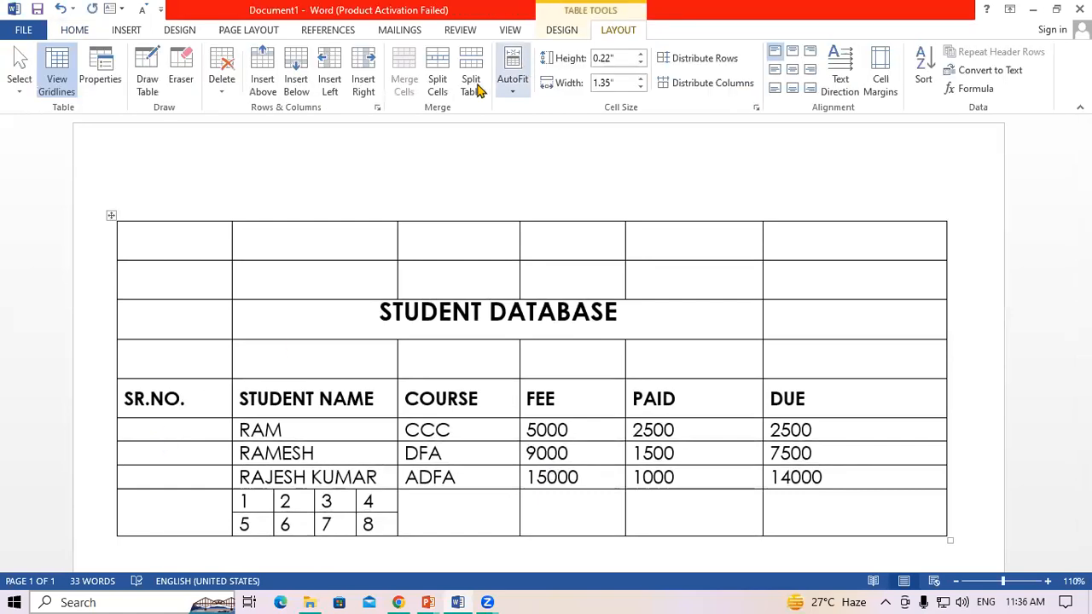
click(471, 81)
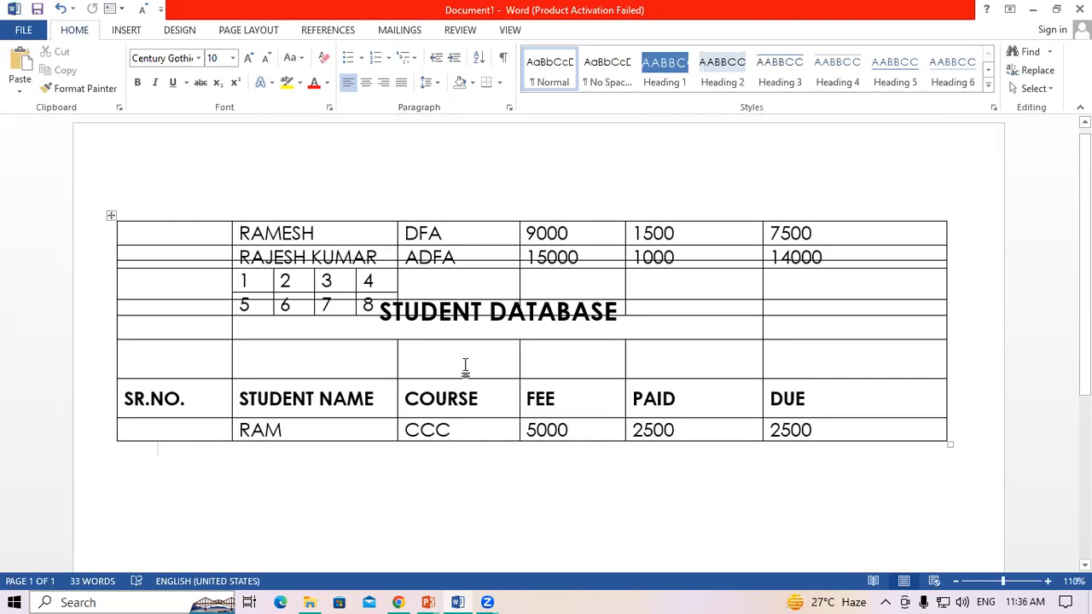
Create a new blank document, insert a table with 9 columns and 6 rows, and enlarge it with taller rows
key(ctrl+n)
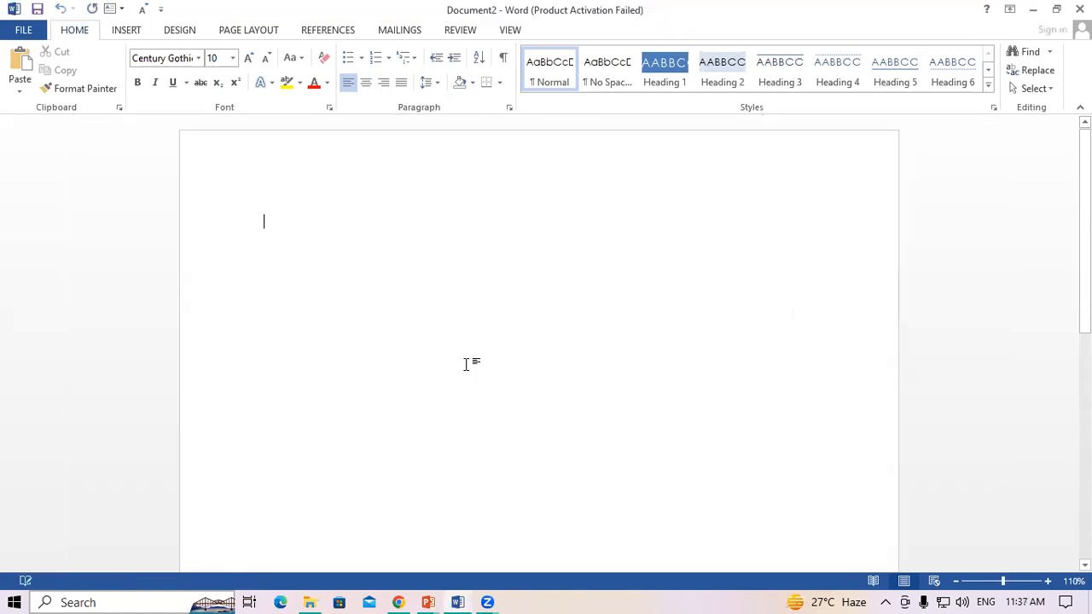
click(140, 29)
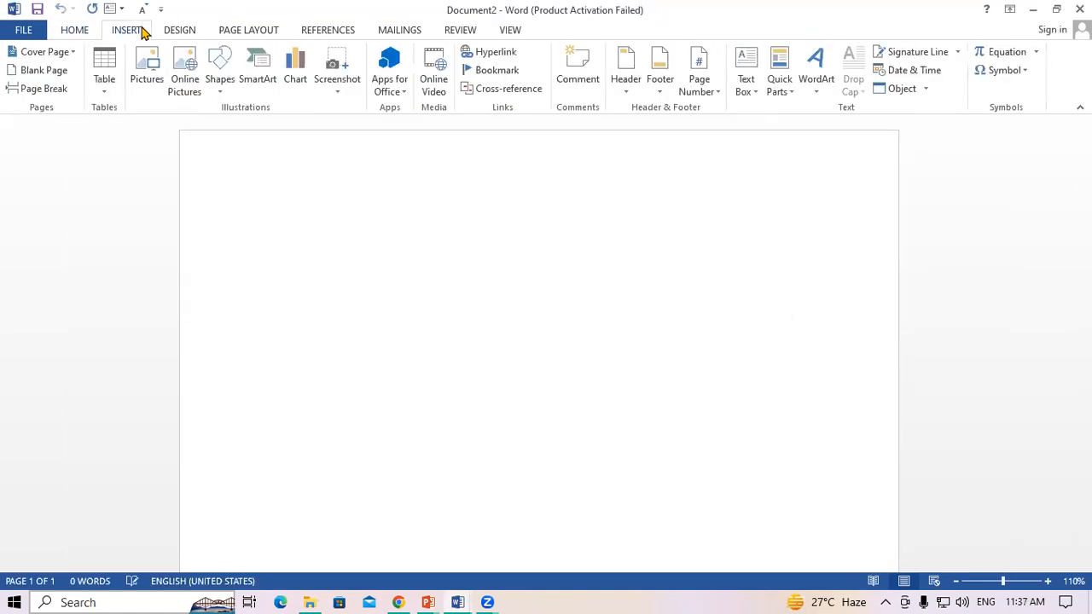
click(115, 80)
click(210, 206)
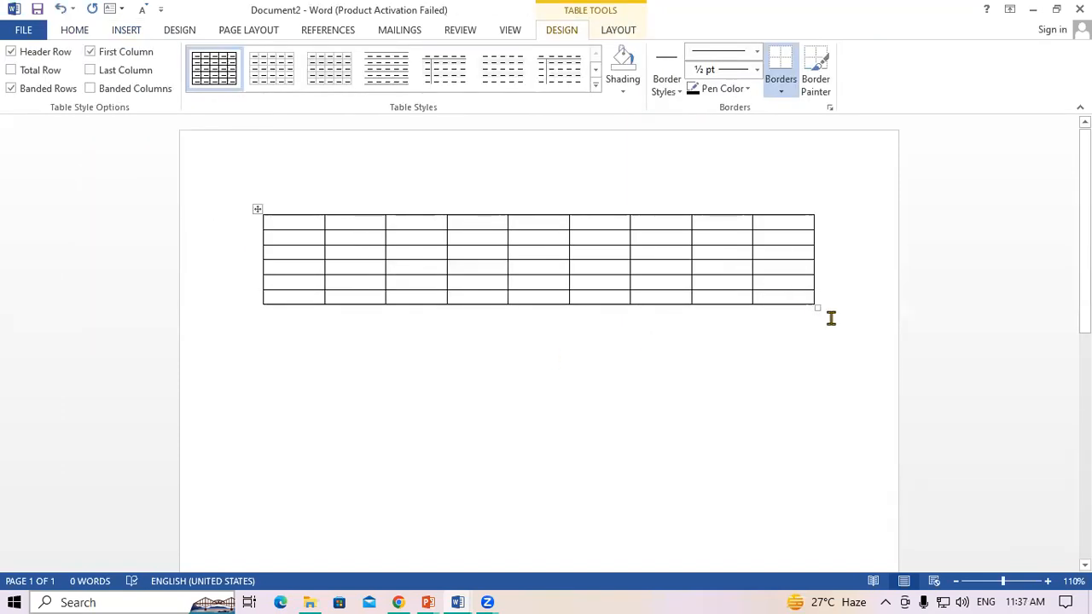
drag(817, 307, 836, 373)
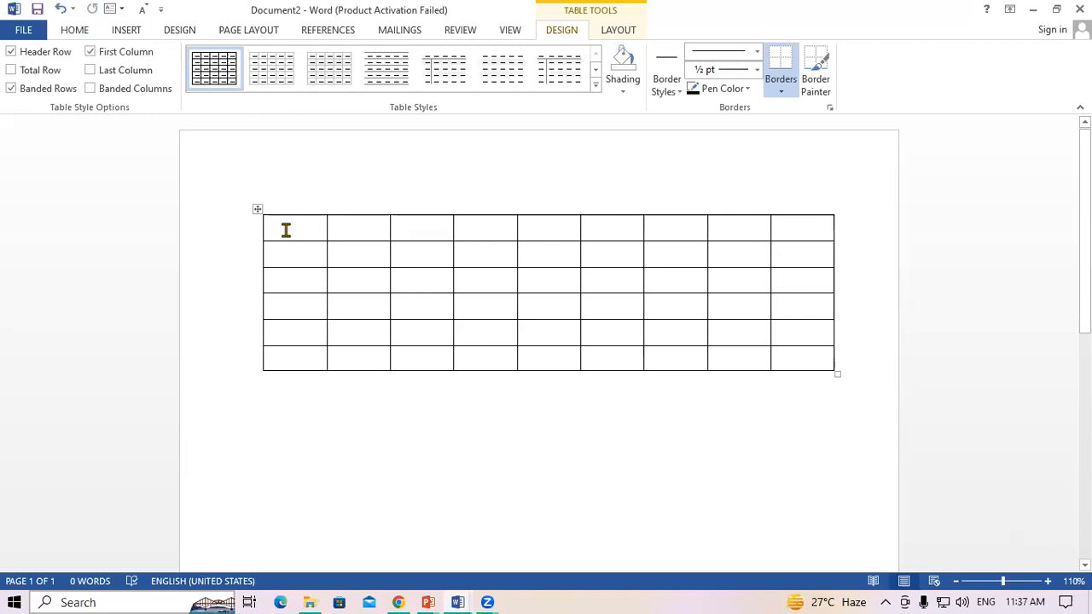
Fill the first four cells of the new table's top row with one first name each
text(RAM )
text(SHYAM)
key(Tab)
text(MOHAN)
key(Tab)
text(SOG)
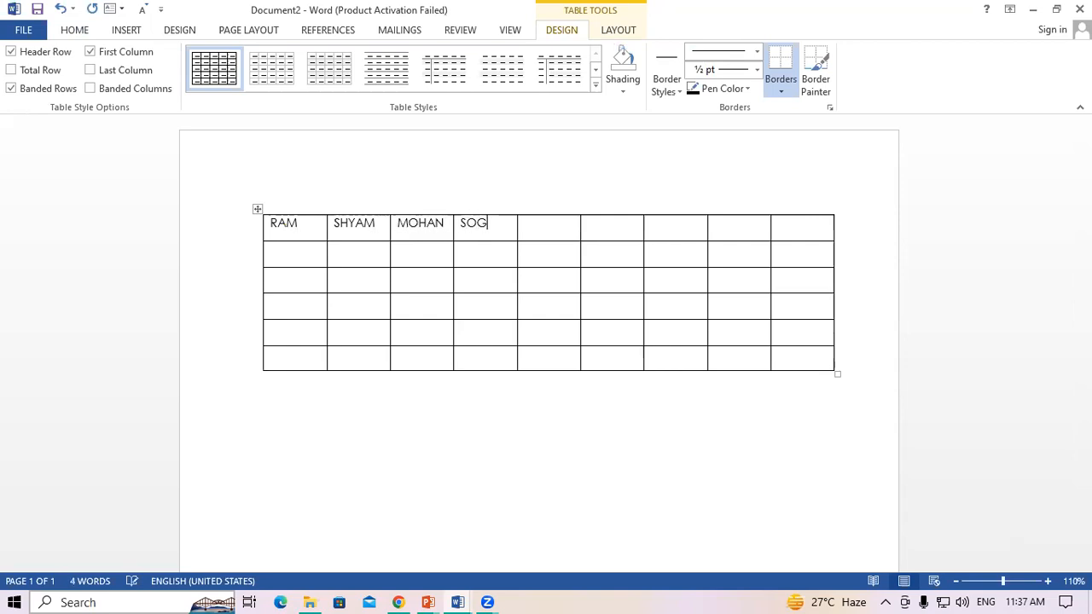
key(BackSpace)
text(HAN)
Enter one first name each in the fifth, sixth and seventh cells of the top row
key(Tab)
text(RAJAN)
key(Tab)
text(N)
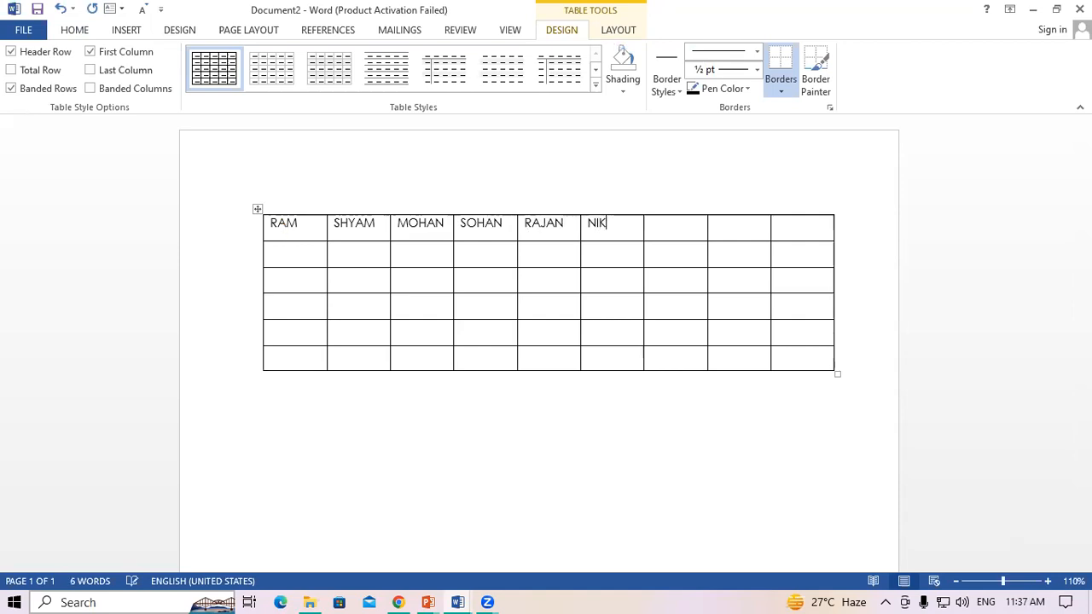
key(Tab)
text(JAKIR)
key(Tab)
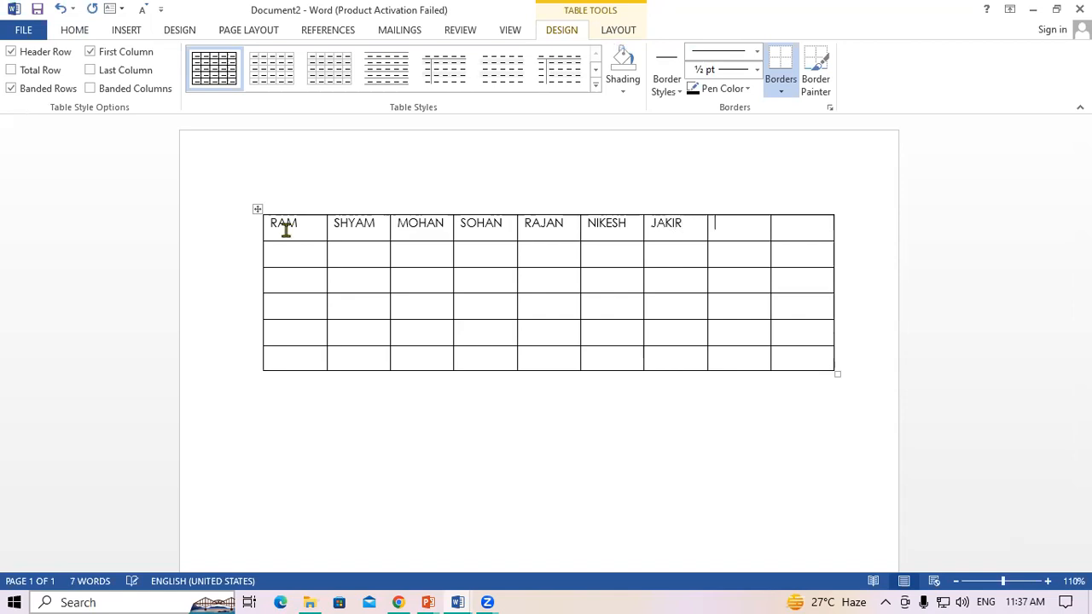
Enter one first name each in the eighth and ninth cells of the table's top row
text(REY)
key(BackSpace)
key(BackSpace)
key(BackSpace)
key(Tab)
text(RAJES)
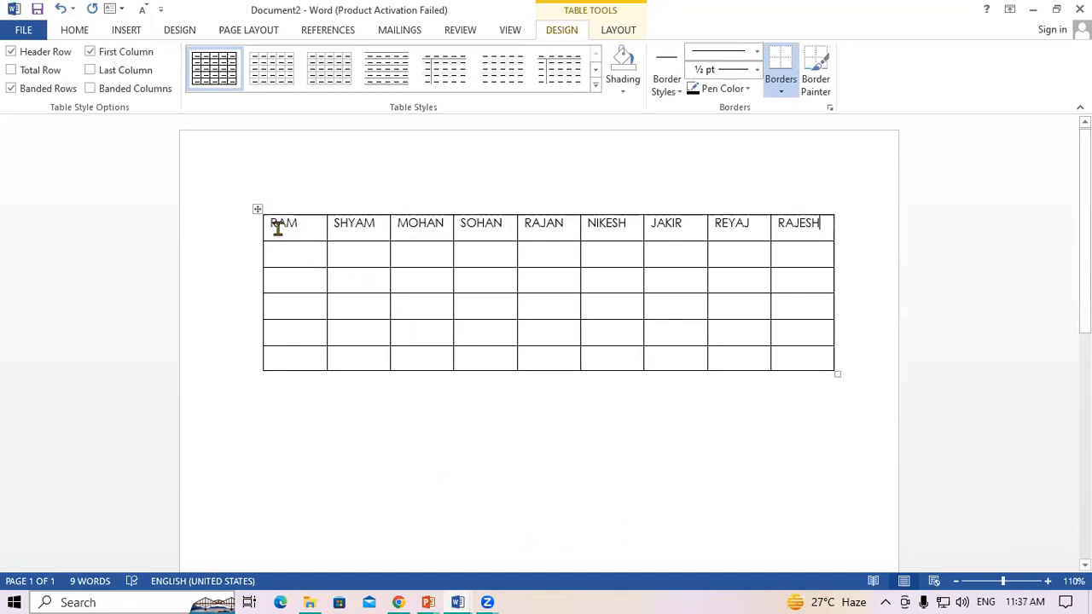
Enlarge the font size of all the names in the table's top row
drag(268, 223, 788, 236)
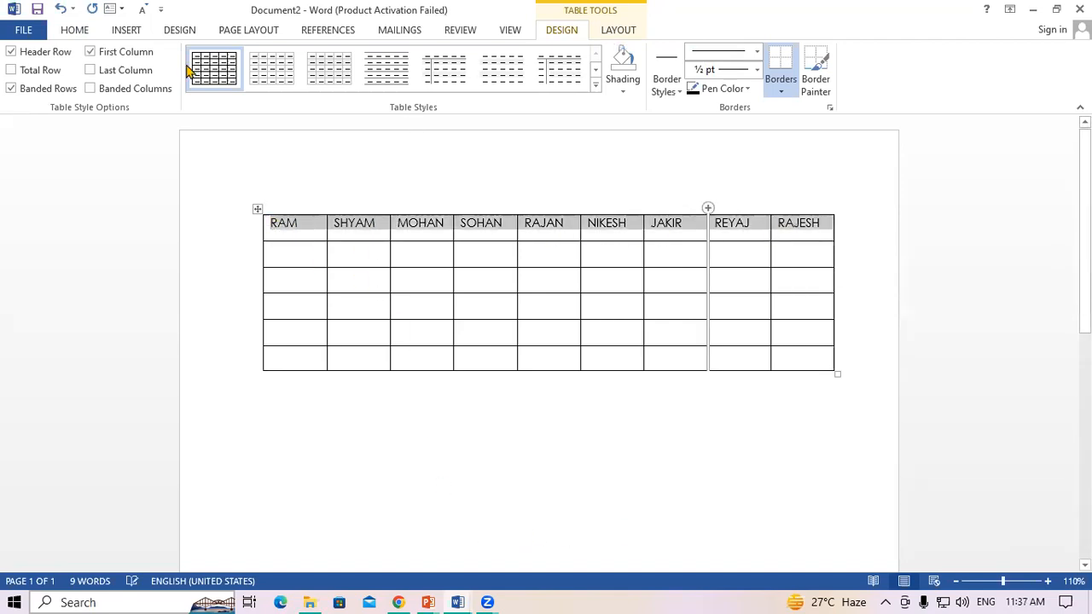
click(75, 30)
click(250, 58)
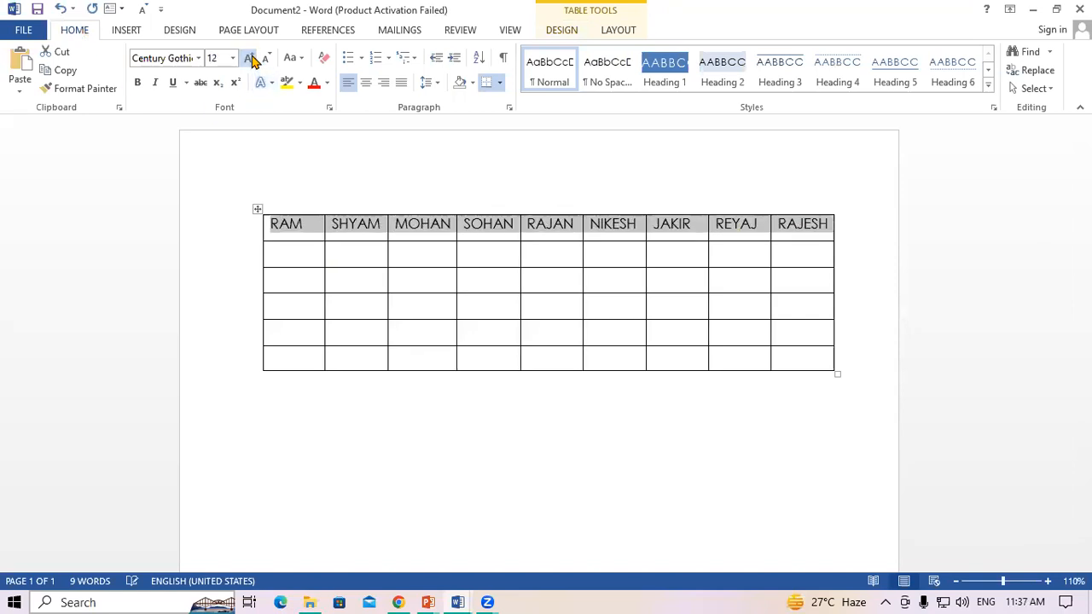
click(250, 58)
Split the table at its third, fourth and fifth rows so the third and fourth rows become separate one-row tables
click(619, 32)
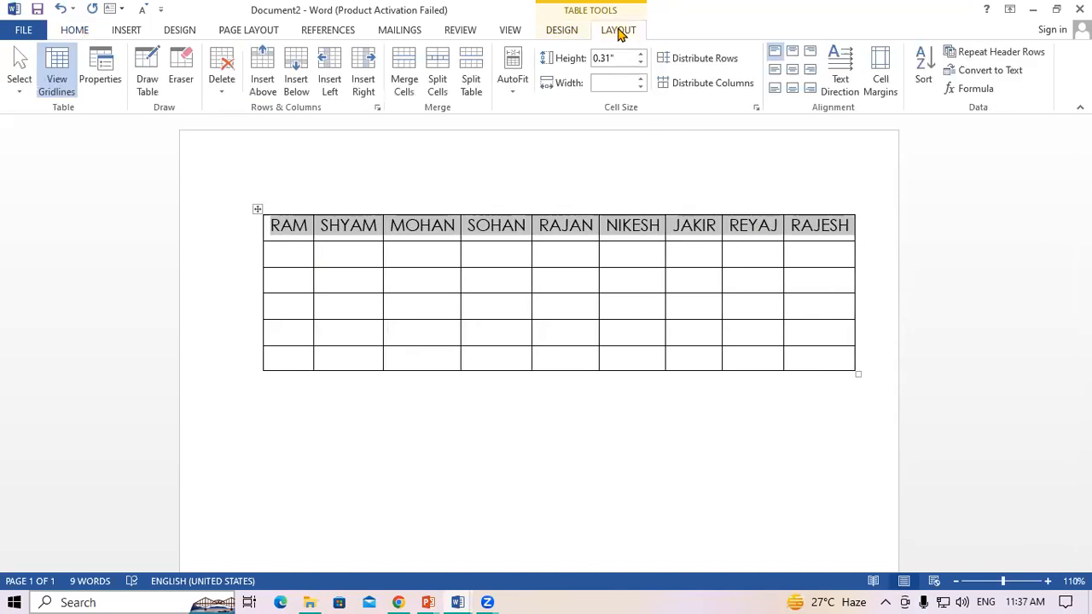
click(296, 276)
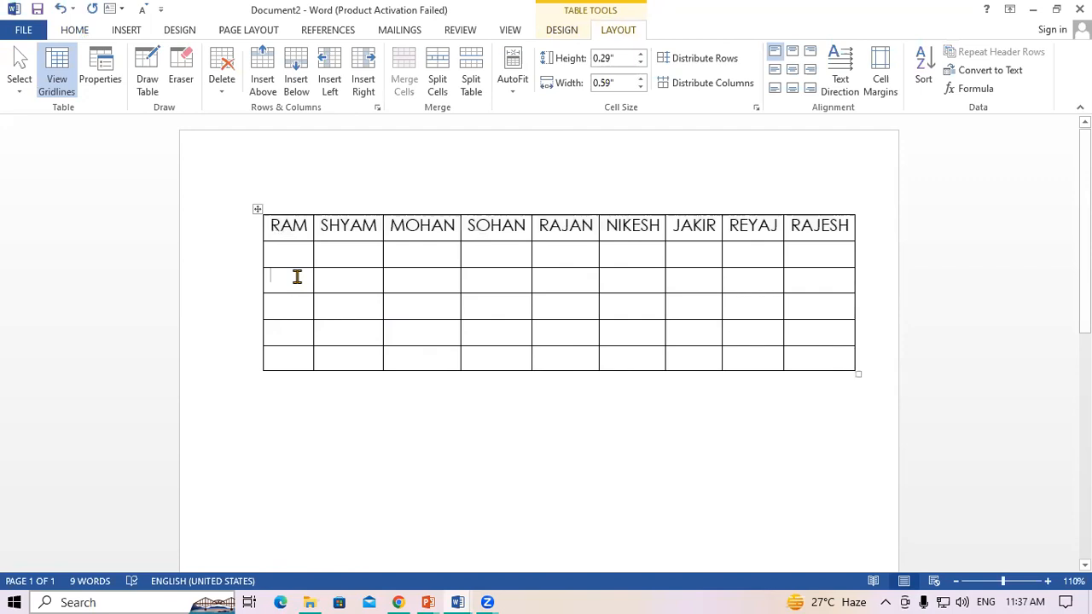
click(474, 76)
click(290, 323)
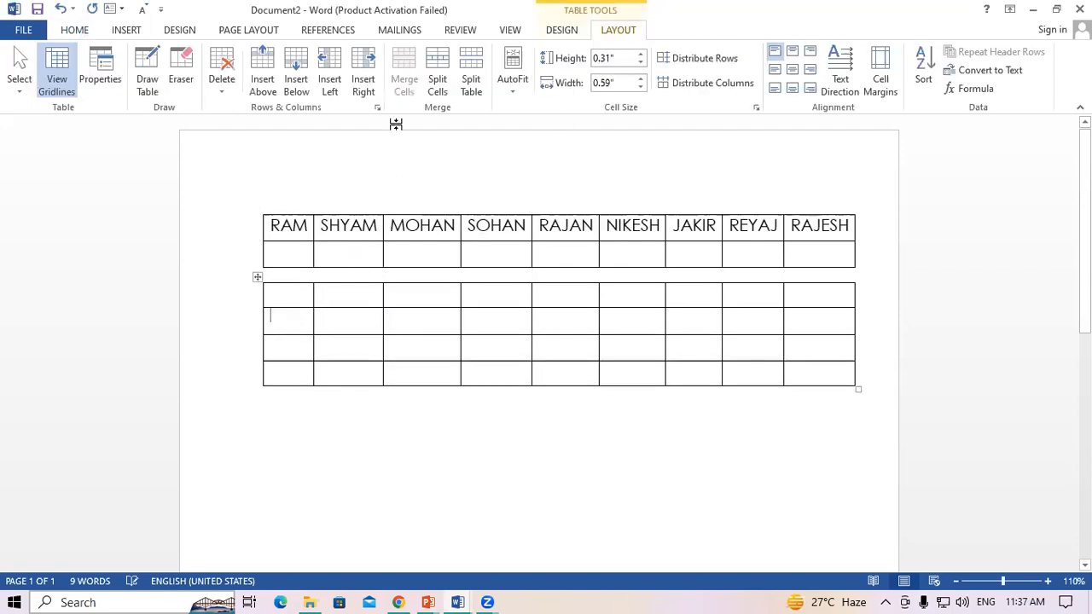
click(466, 71)
click(275, 360)
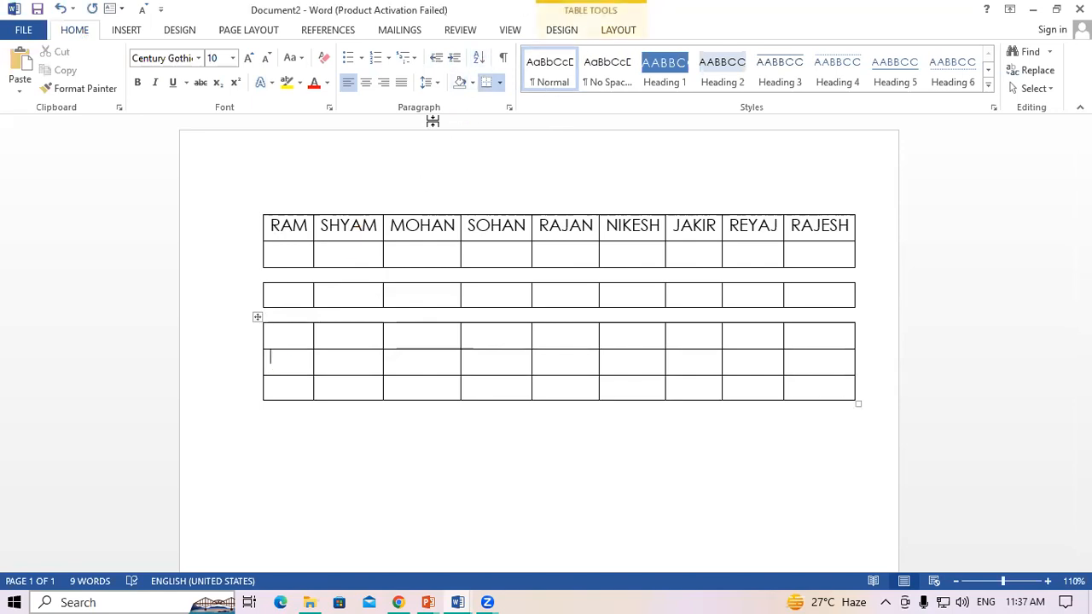
key(ctrl+shift+Return)
Try to split the last two-row table twice more at its first row
click(616, 30)
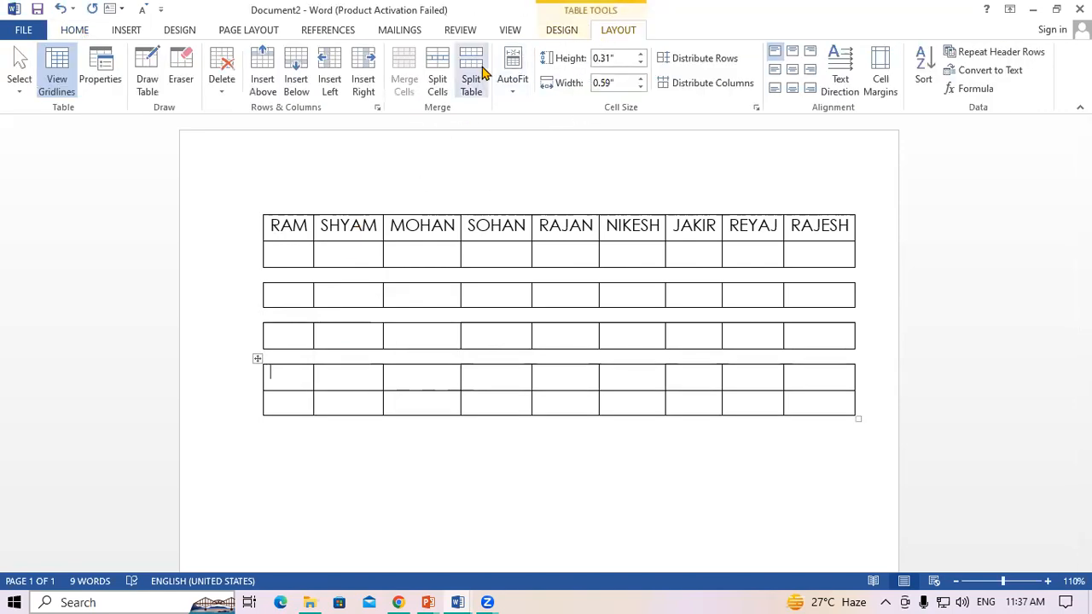
click(440, 89)
click(691, 221)
click(477, 92)
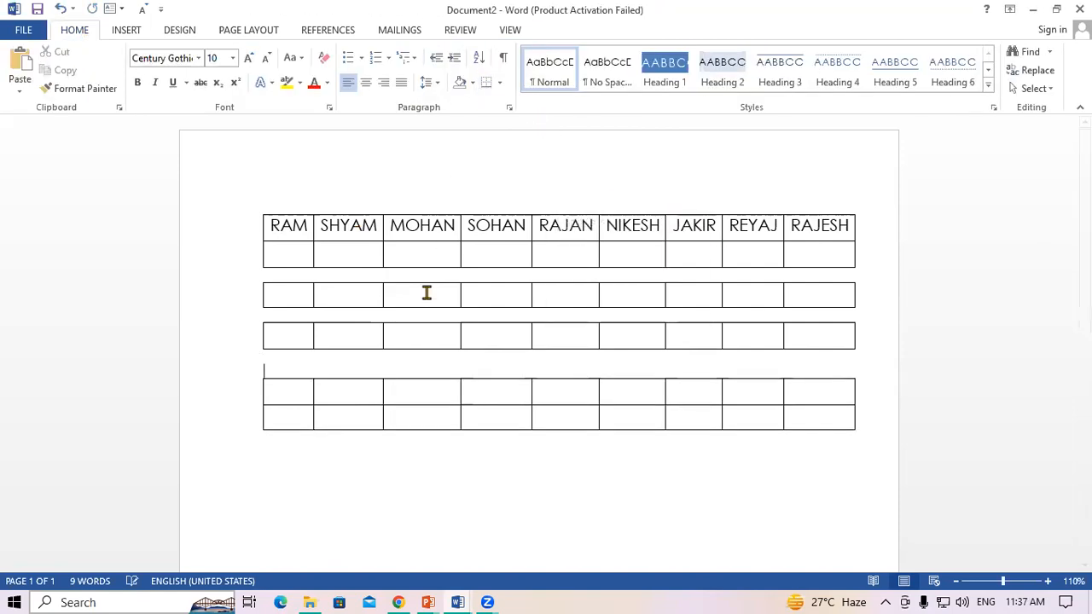
click(302, 401)
click(466, 94)
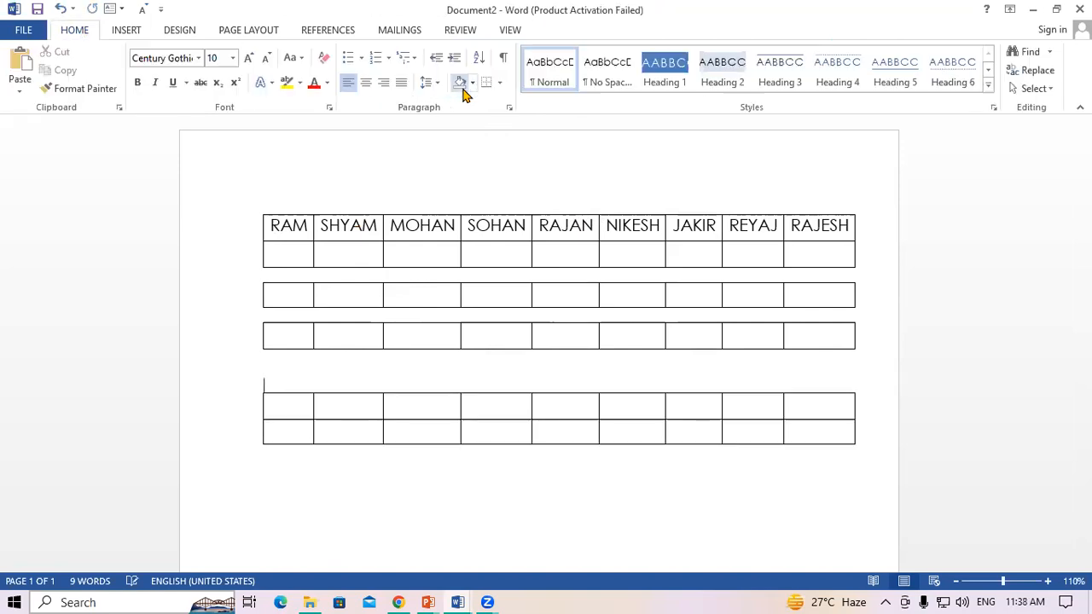
click(449, 297)
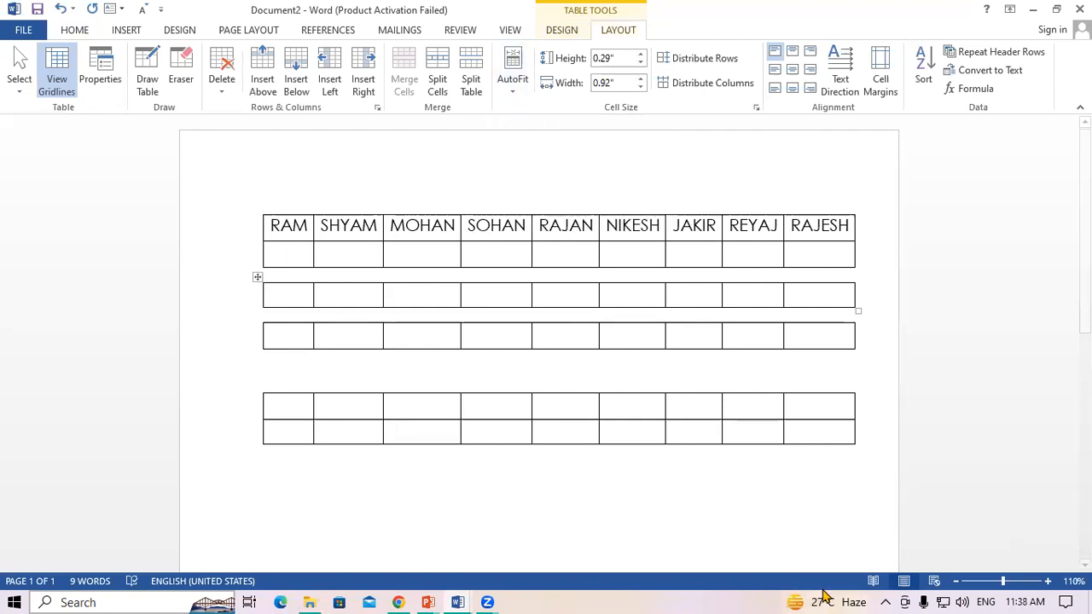
click(764, 595)
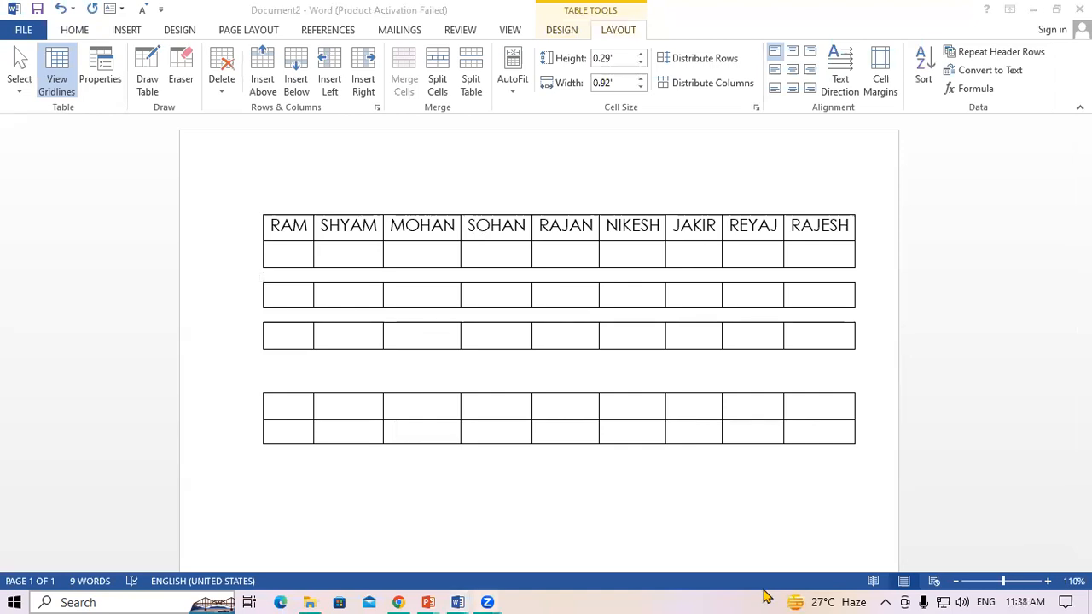